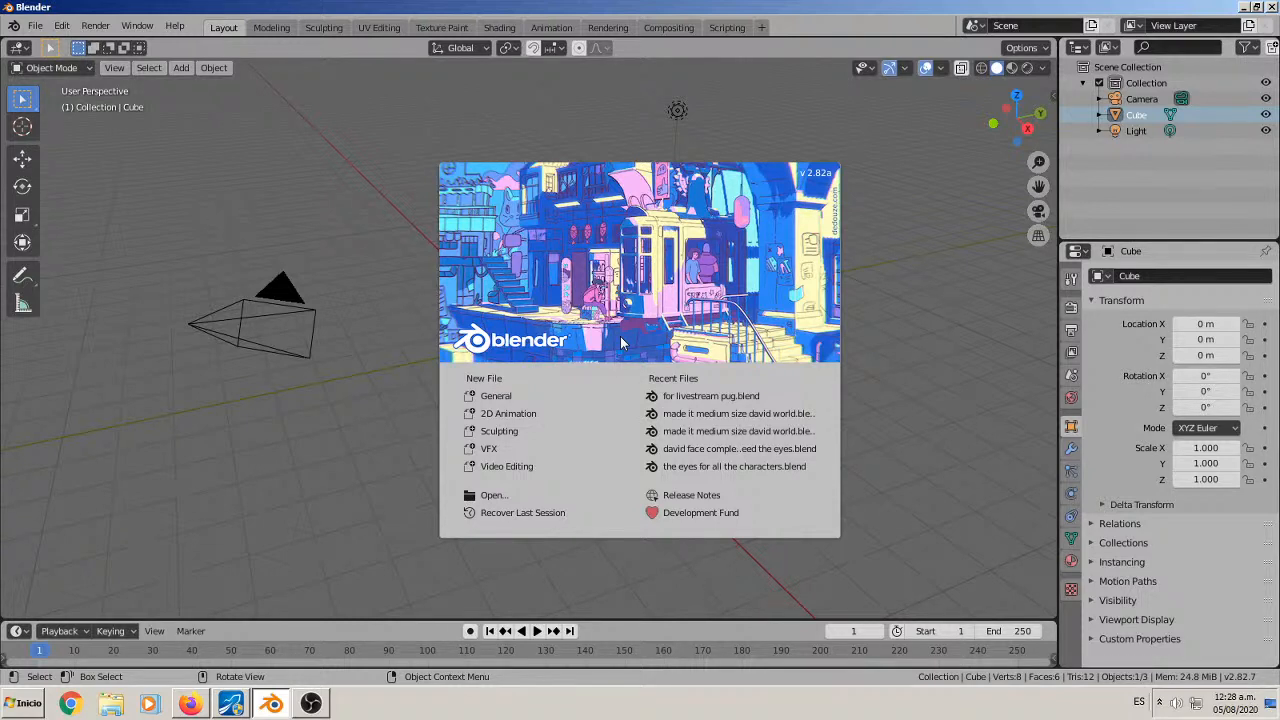
# Dismiss the splash screen and delete the default cube from the scene.
pyautogui.click(415, 310)
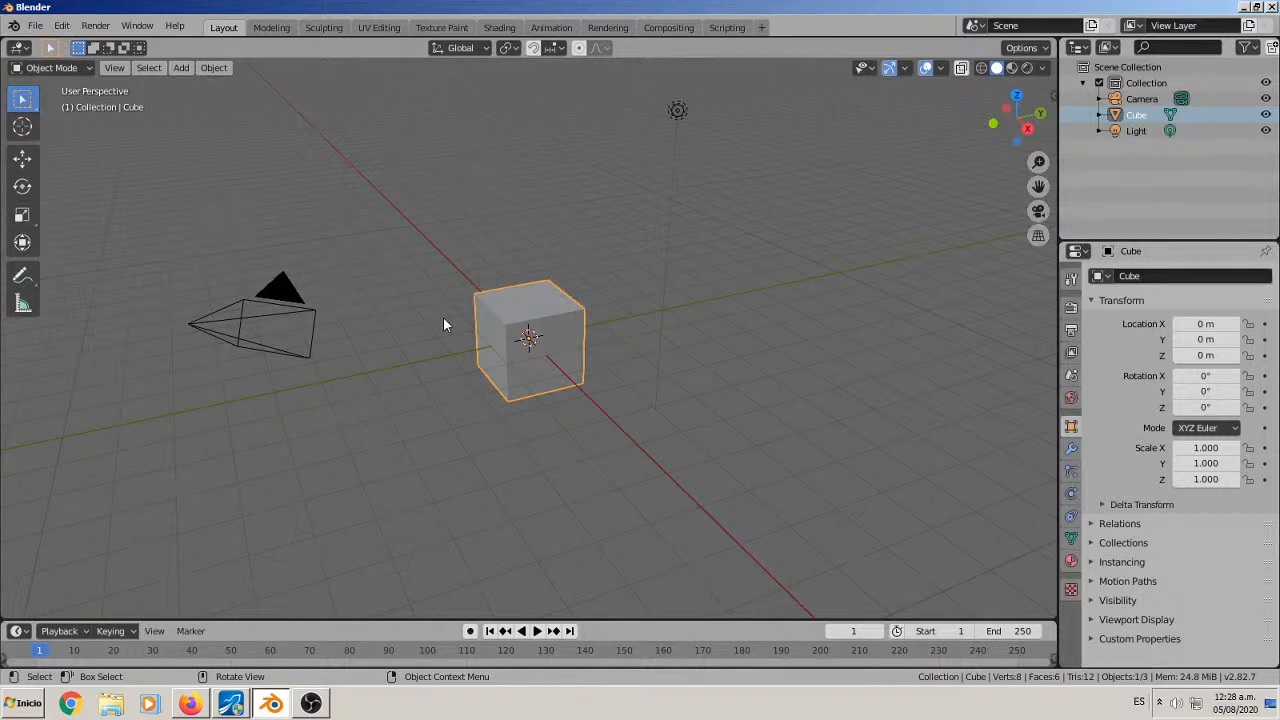
pyautogui.rightClick(443, 320)
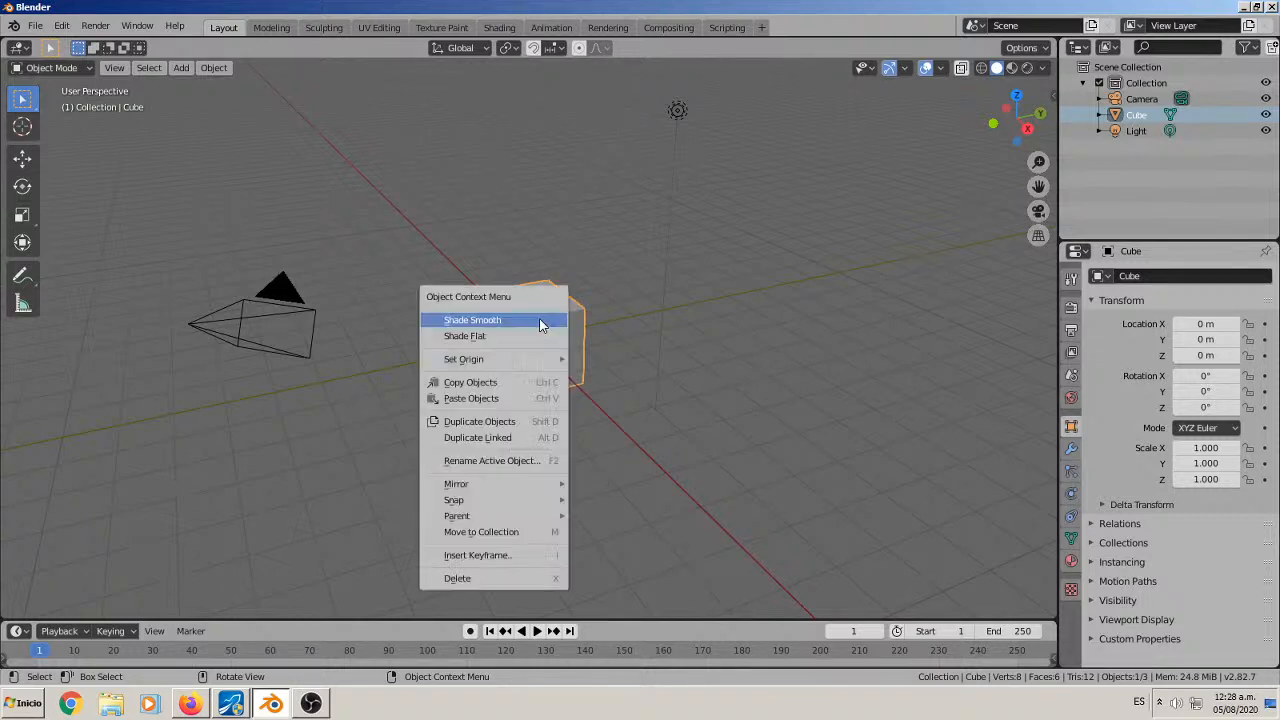
pyautogui.click(466, 578)
# Turn on proportional editing and add a new cube mesh at the scene's origin.
pyautogui.scroll(-5, 495, 345)
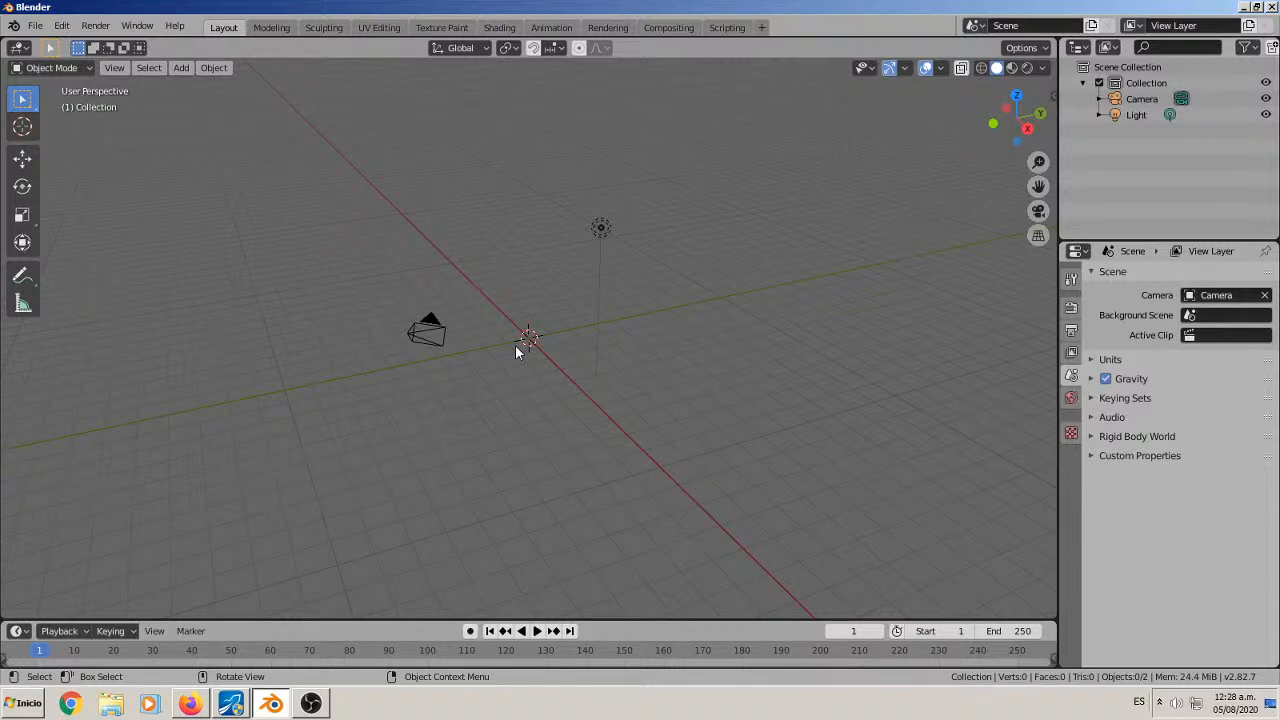
pyautogui.press('o')
pyautogui.hotkey('shift', 'a')
pyautogui.moveTo(517, 350)
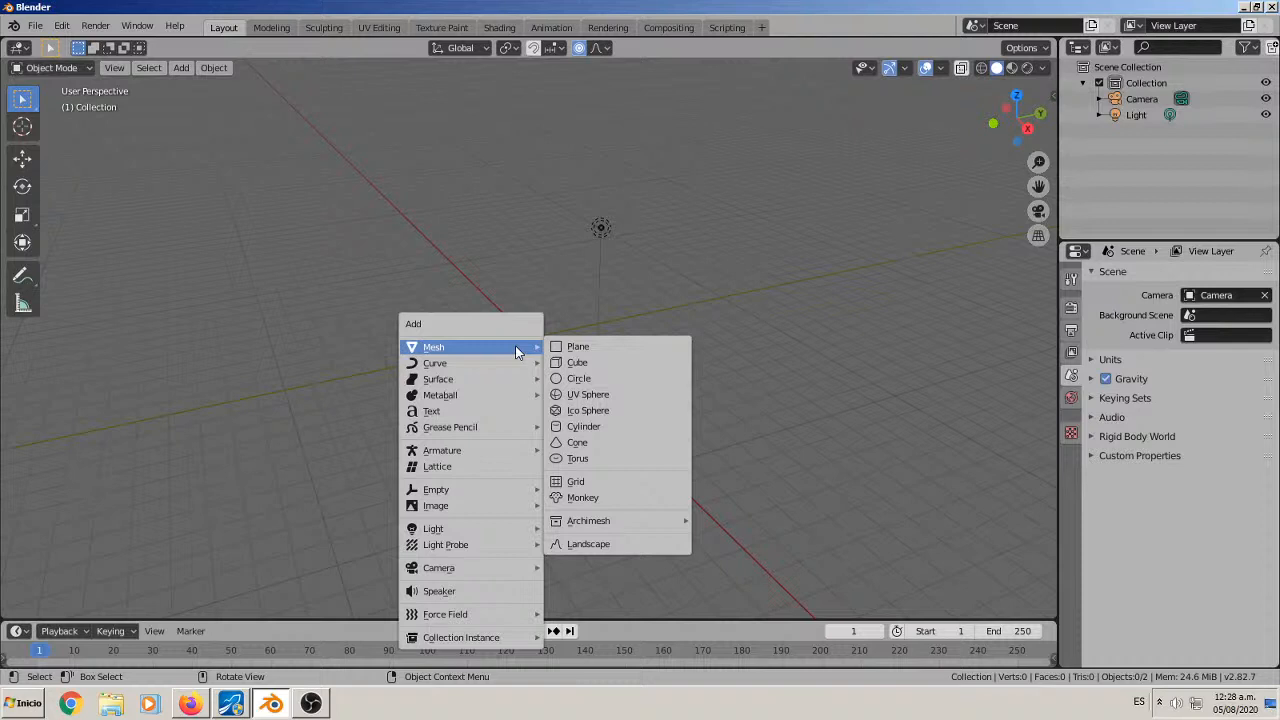
pyautogui.click(580, 363)
# Enter Edit Mode on the new cube and subdivide the whole mesh once.
pyautogui.moveTo(582, 370); pyautogui.dragTo(583, 337, button='middle')
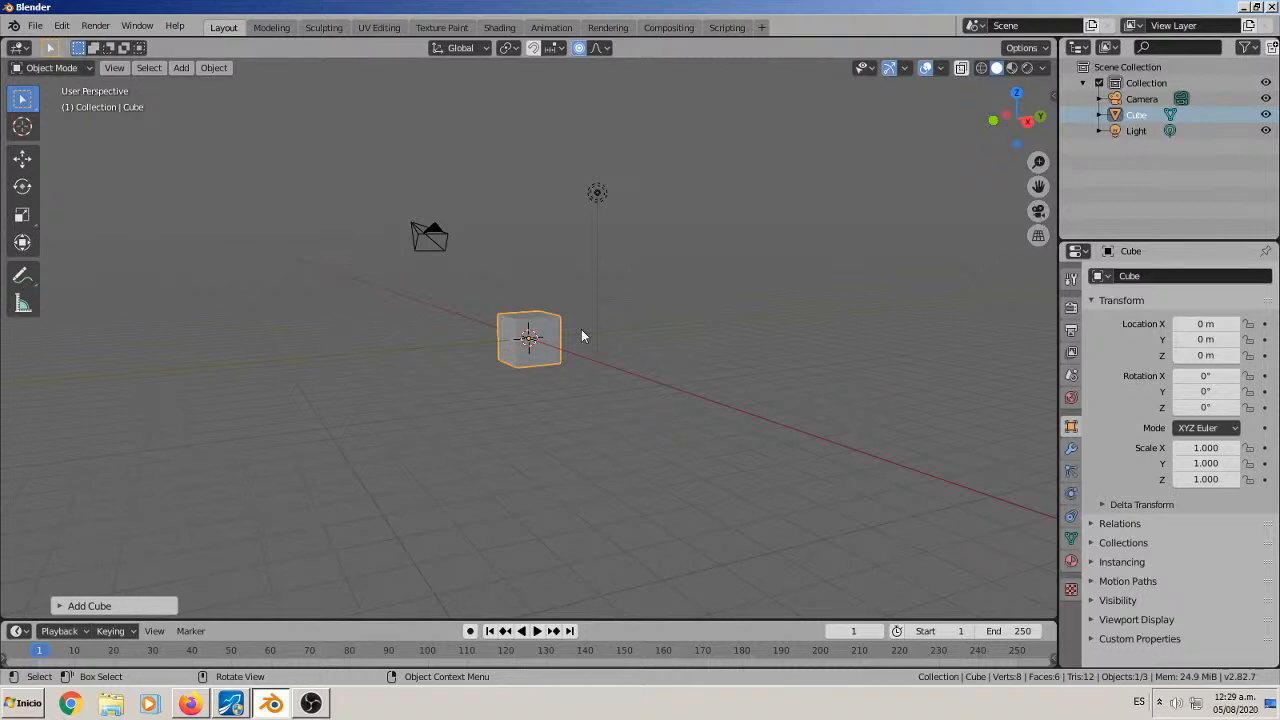
pyautogui.moveTo(581, 336); pyautogui.dragTo(533, 336, button='middle')
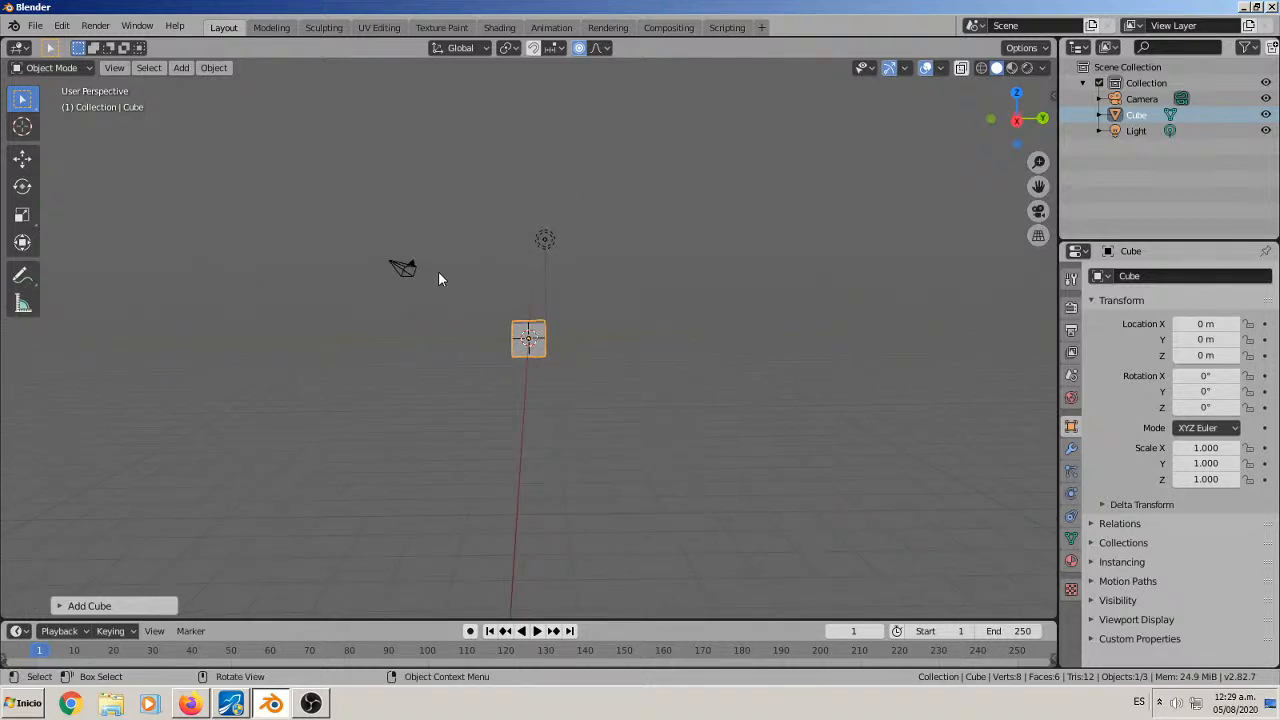
pyautogui.click(58, 68)
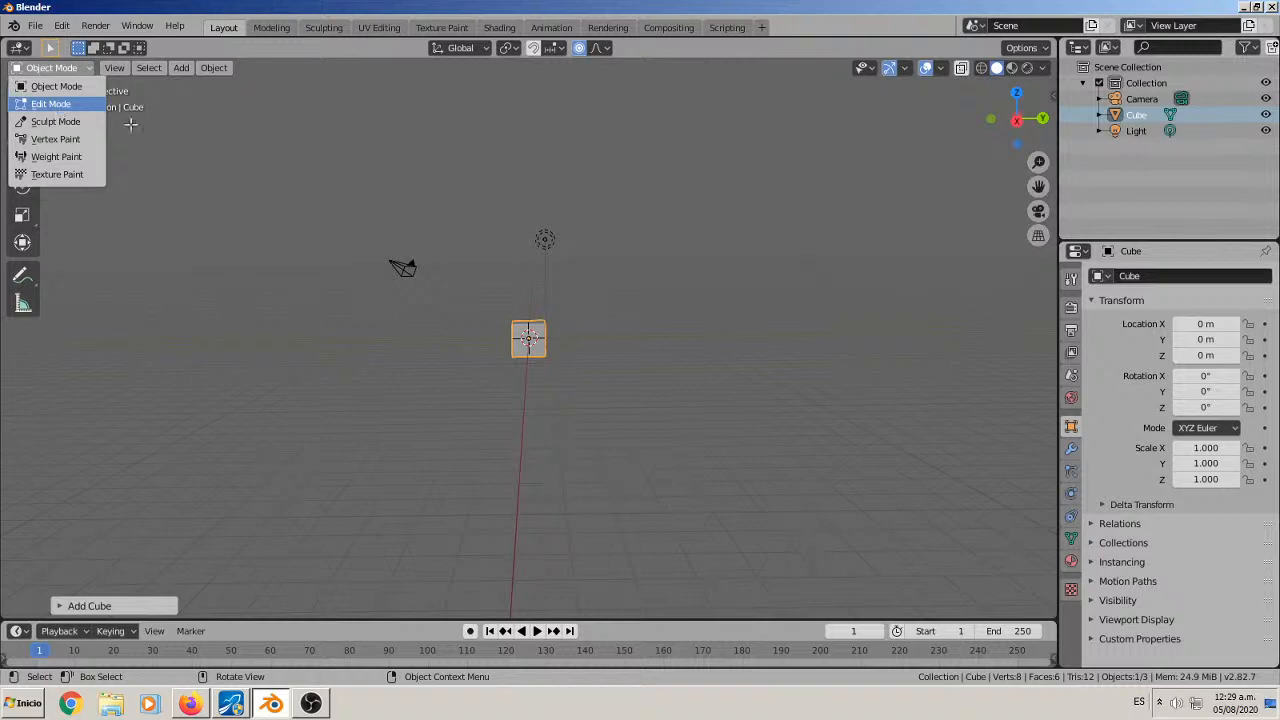
pyautogui.click(55, 104)
pyautogui.moveTo(434, 191); pyautogui.dragTo(524, 316, button='middle')
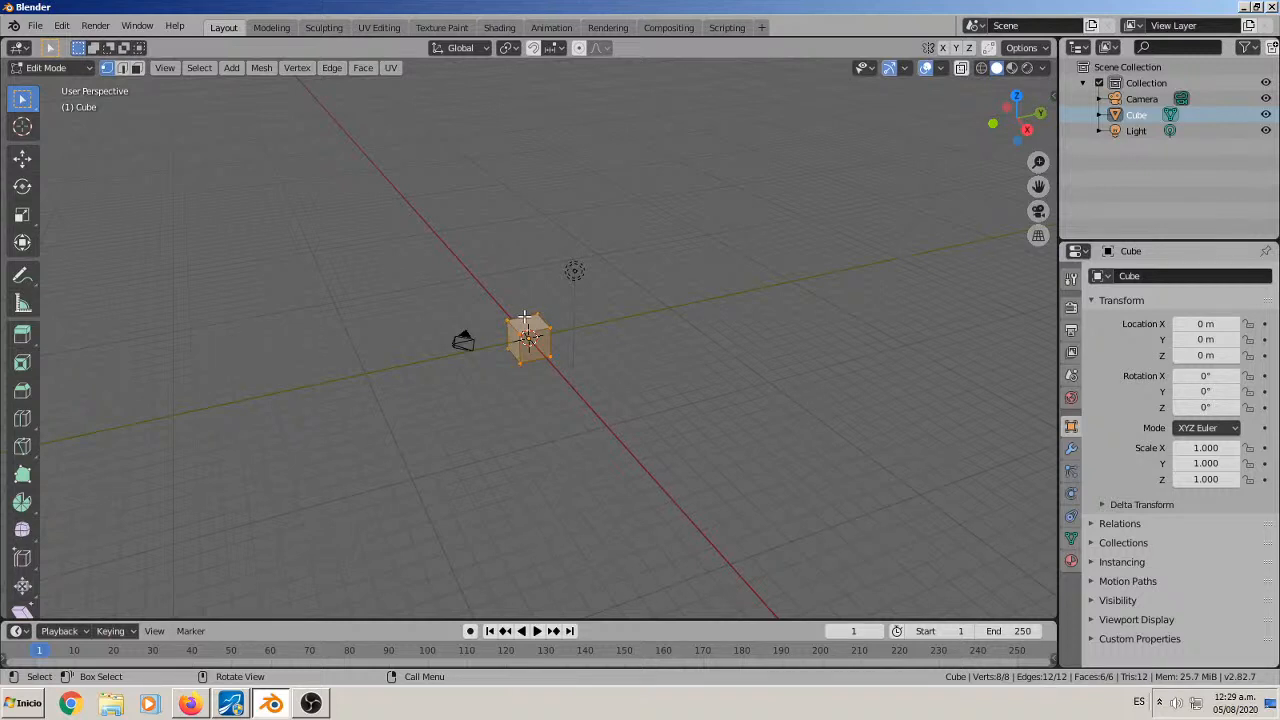
pyautogui.moveTo(524, 316)
pyautogui.mouseDown(button='middle')
pyautogui.moveTo(258, 220)
pyautogui.moveTo(508, 277)
pyautogui.moveTo(547, 305)
pyautogui.moveTo(528, 318)
pyautogui.mouseUp(button='middle')
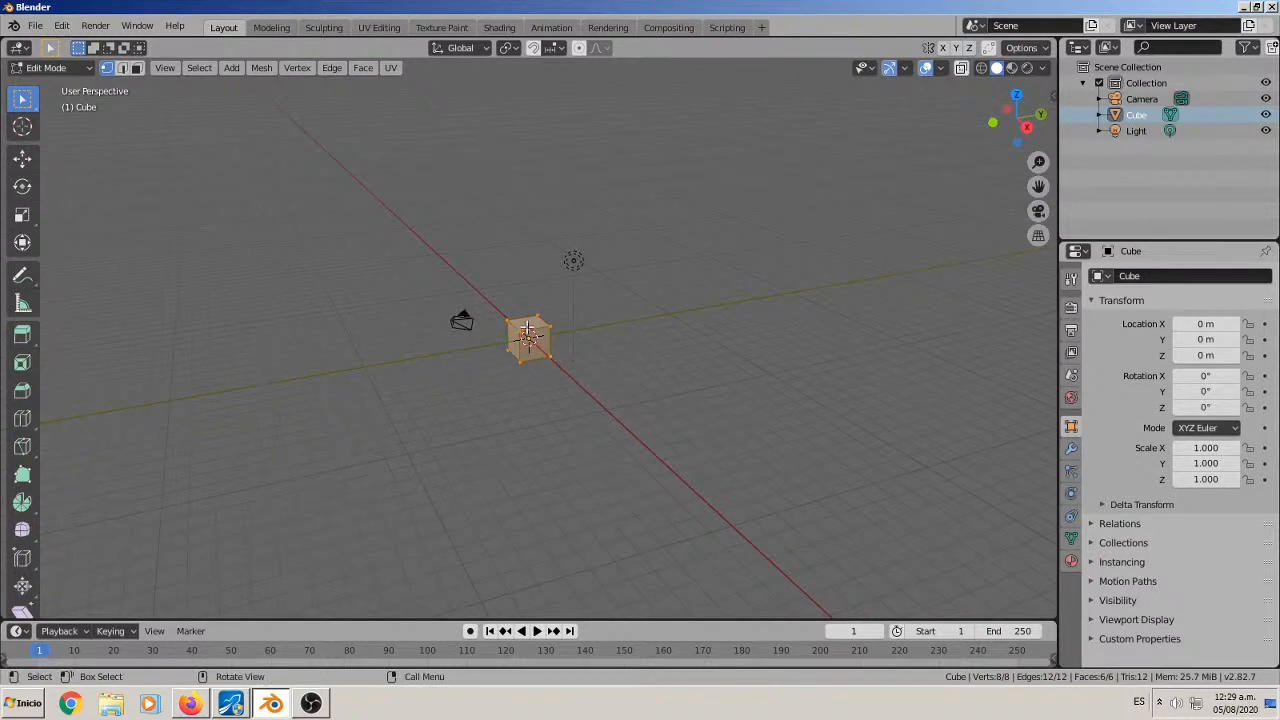
pyautogui.rightClick(527, 332)
pyautogui.click(484, 290)
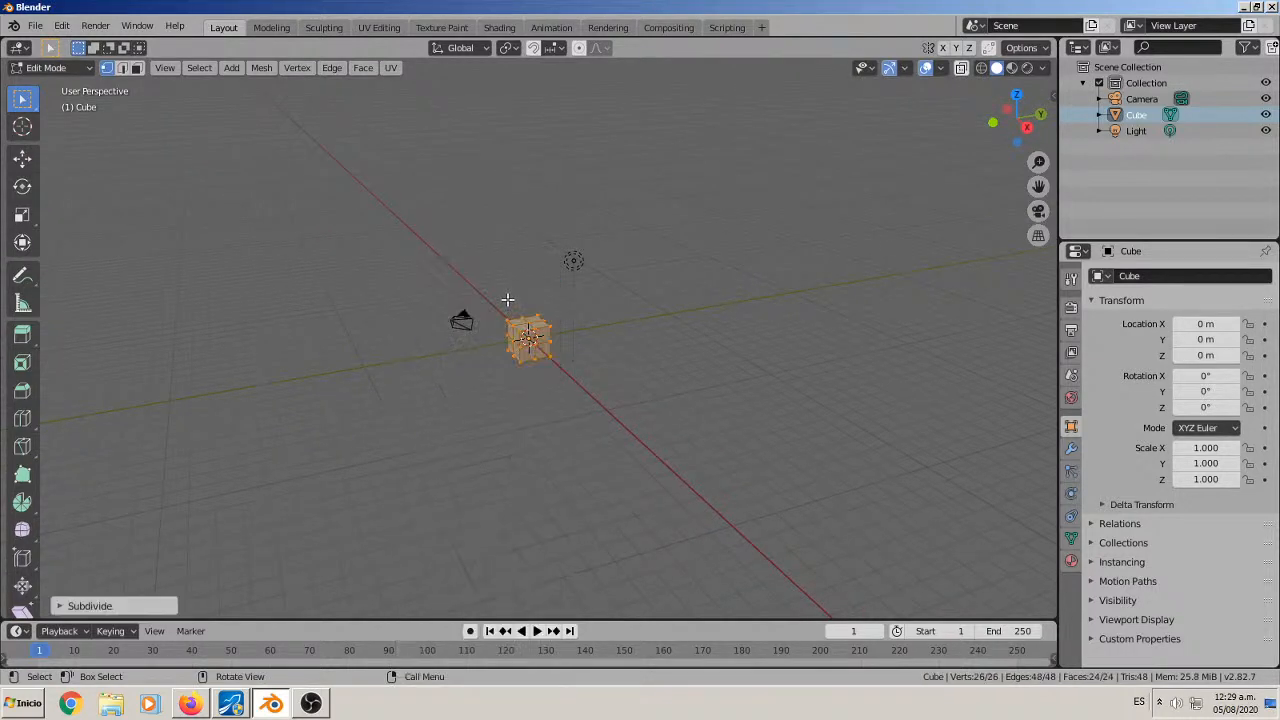
# Add two vertical and two horizontal loop cuts, dividing the cube's front face into a four-by-four grid.
pyautogui.moveTo(541, 309); pyautogui.dragTo(566, 291, button='middle')
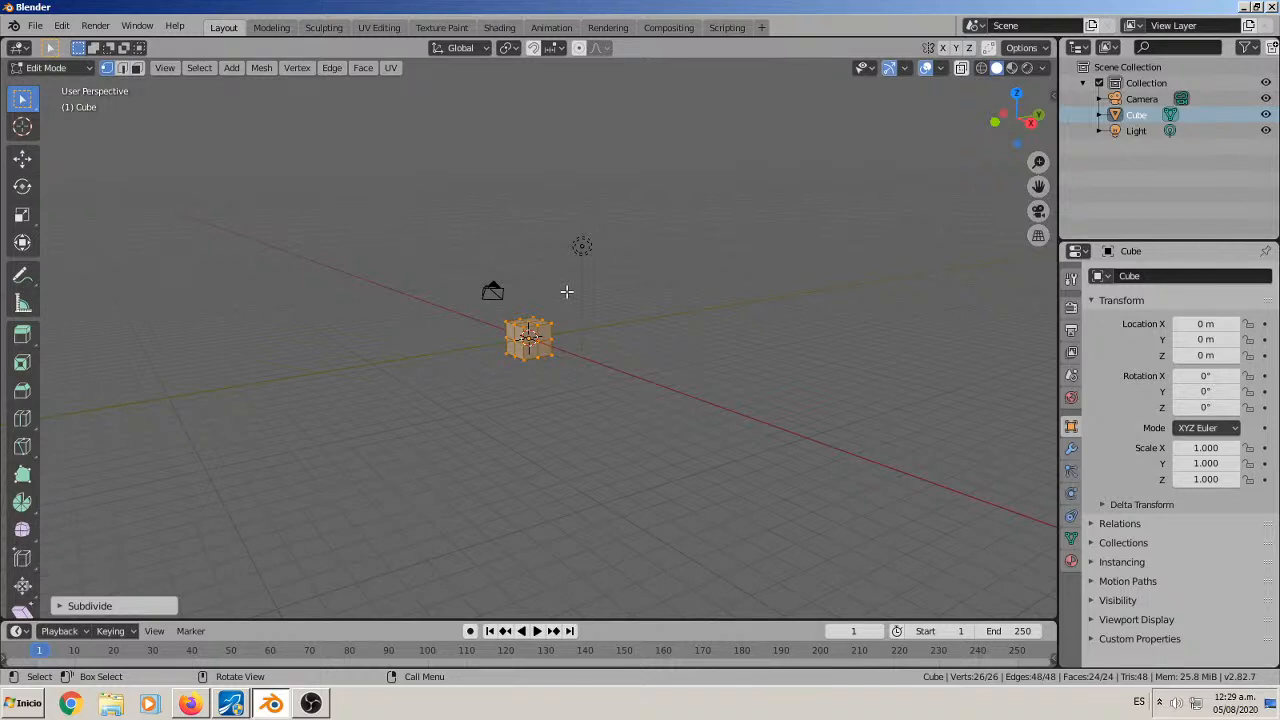
pyautogui.scroll(2, 566, 291)
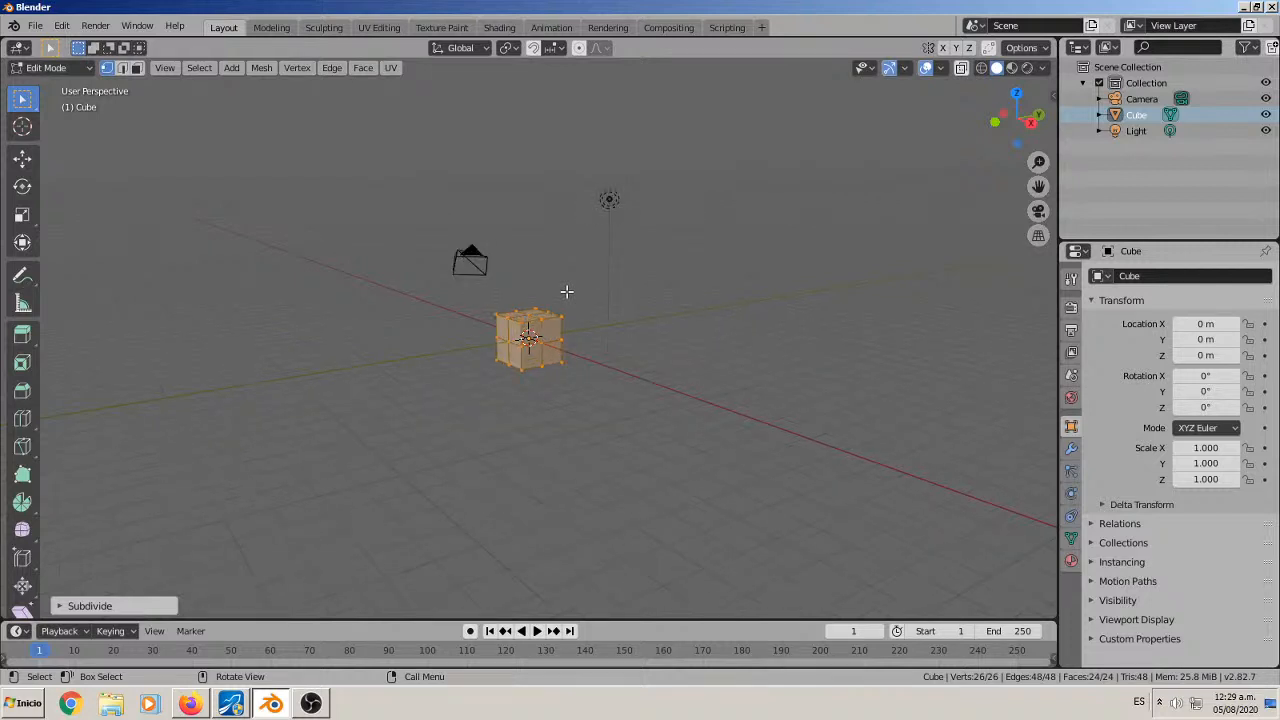
pyautogui.moveTo(566, 289); pyautogui.dragTo(514, 290, button='middle')
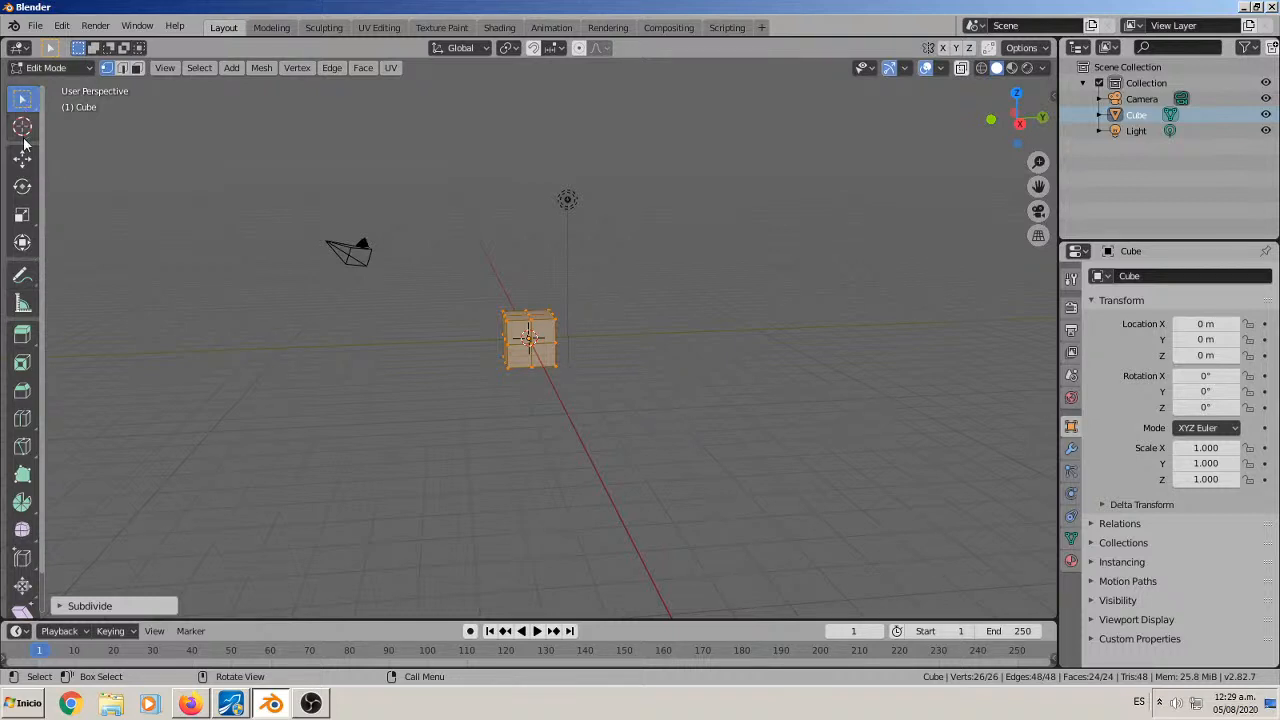
pyautogui.click(24, 422)
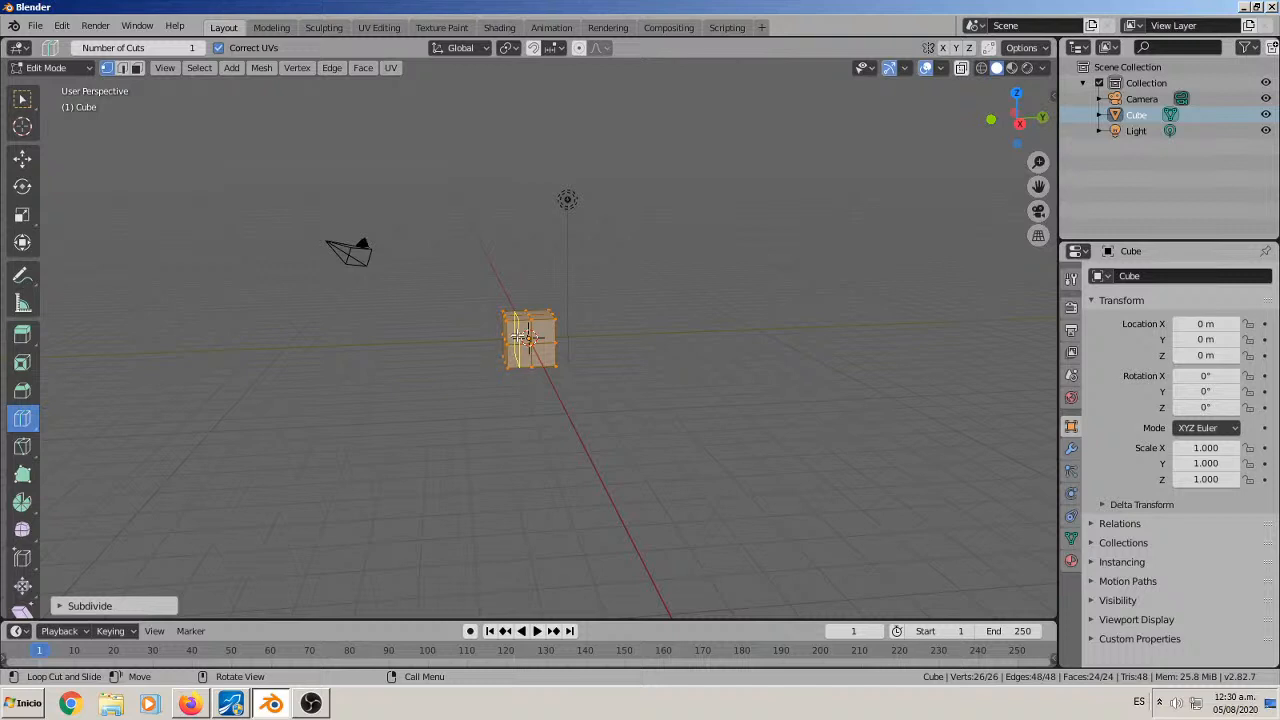
pyautogui.click(524, 337)
pyautogui.click(526, 338)
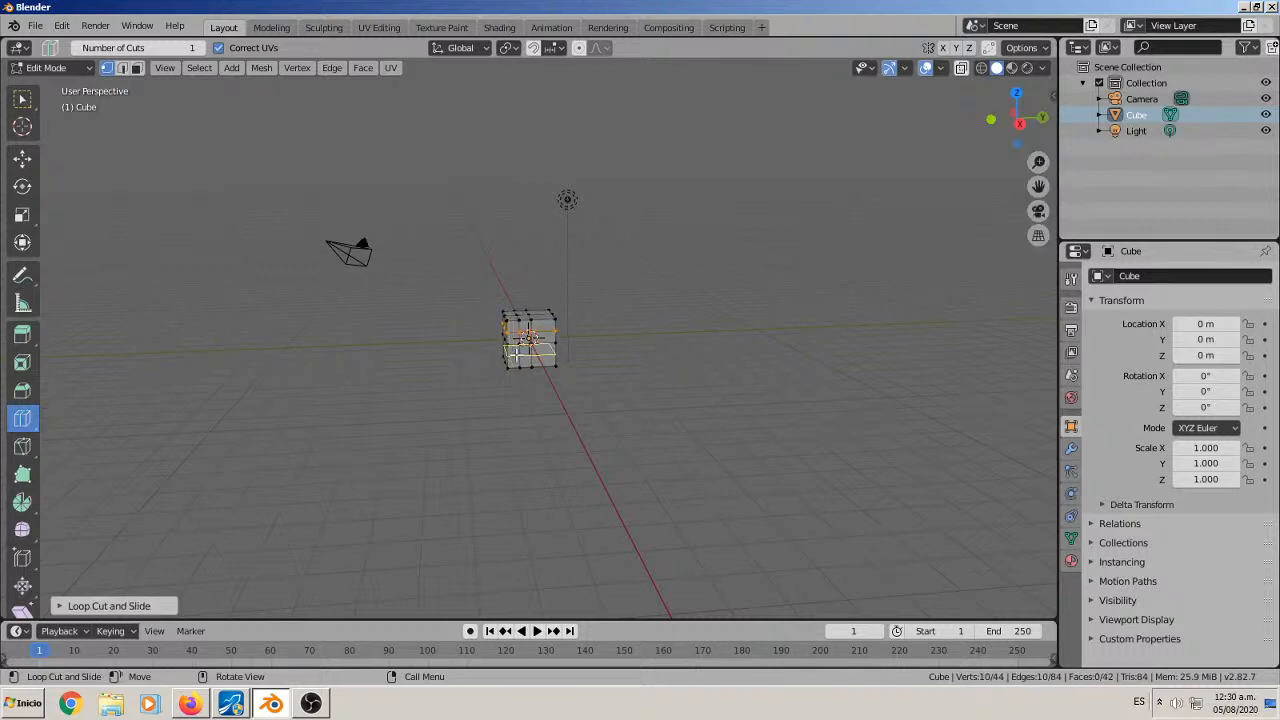
pyautogui.click(527, 337)
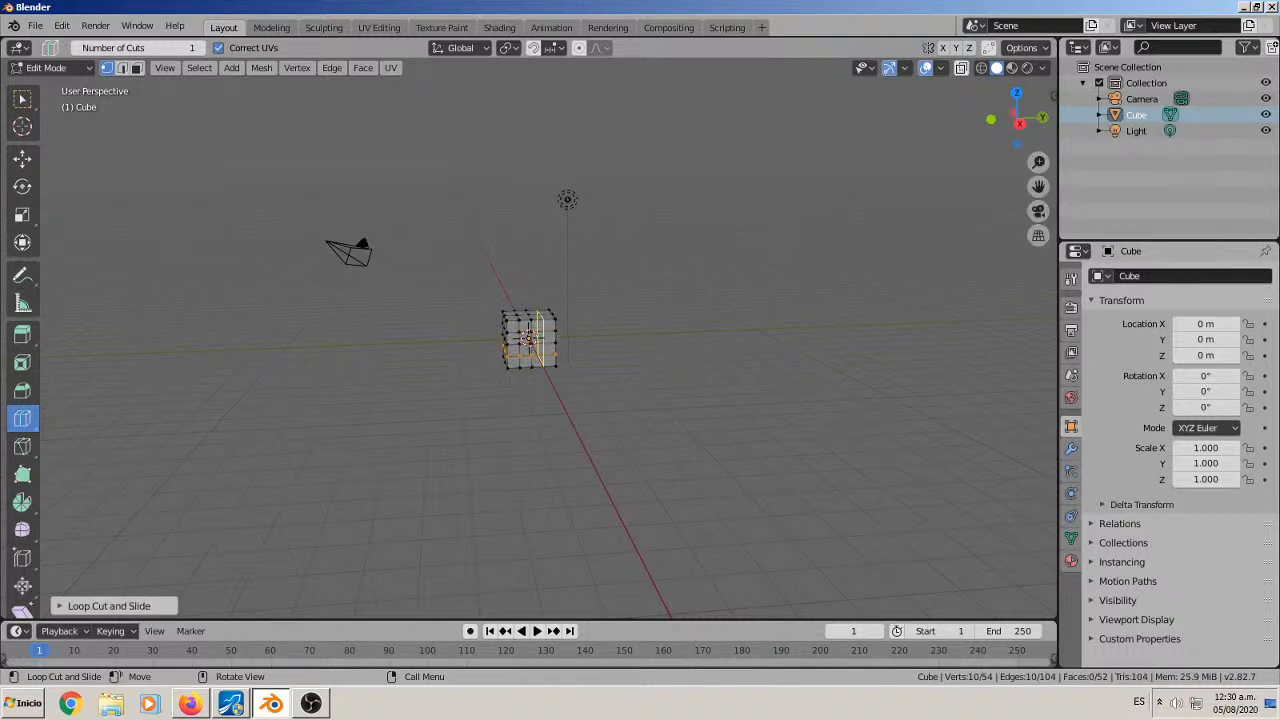
pyautogui.click(489, 360)
# Cycle through the edge, face and vertex selection modes, finishing in vertex selection.
pyautogui.press('2')
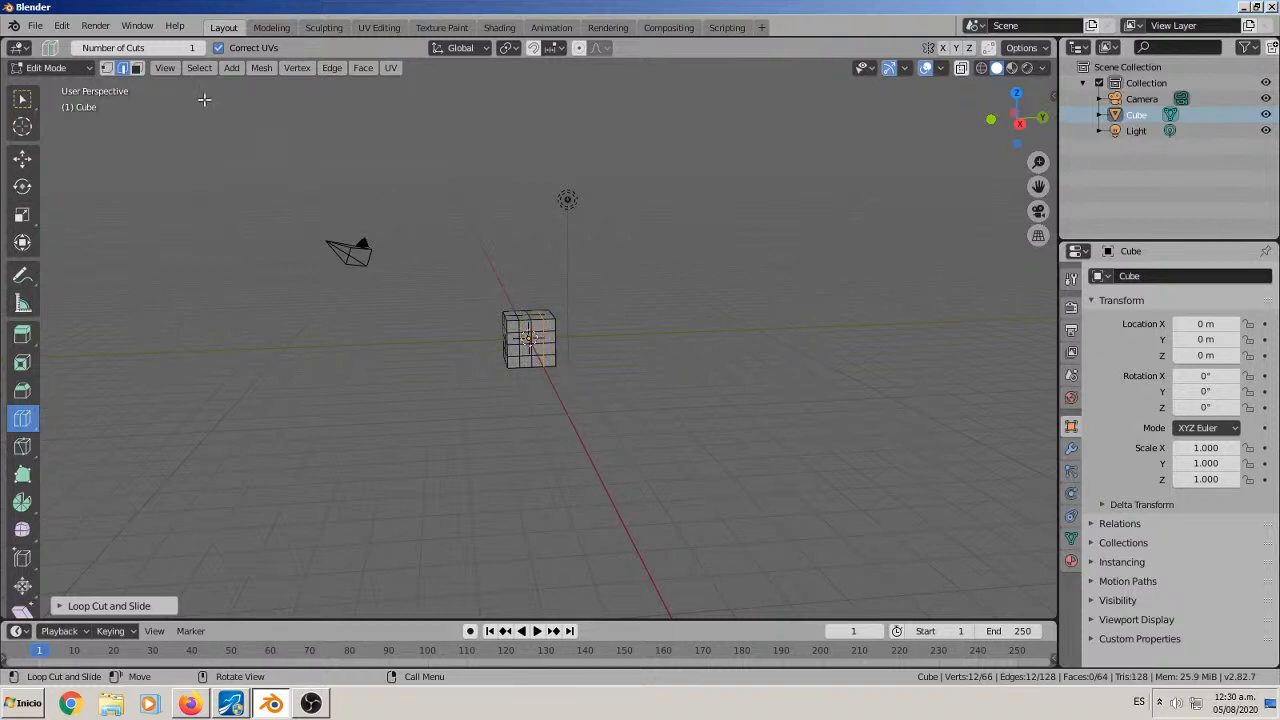
pyautogui.click(140, 69)
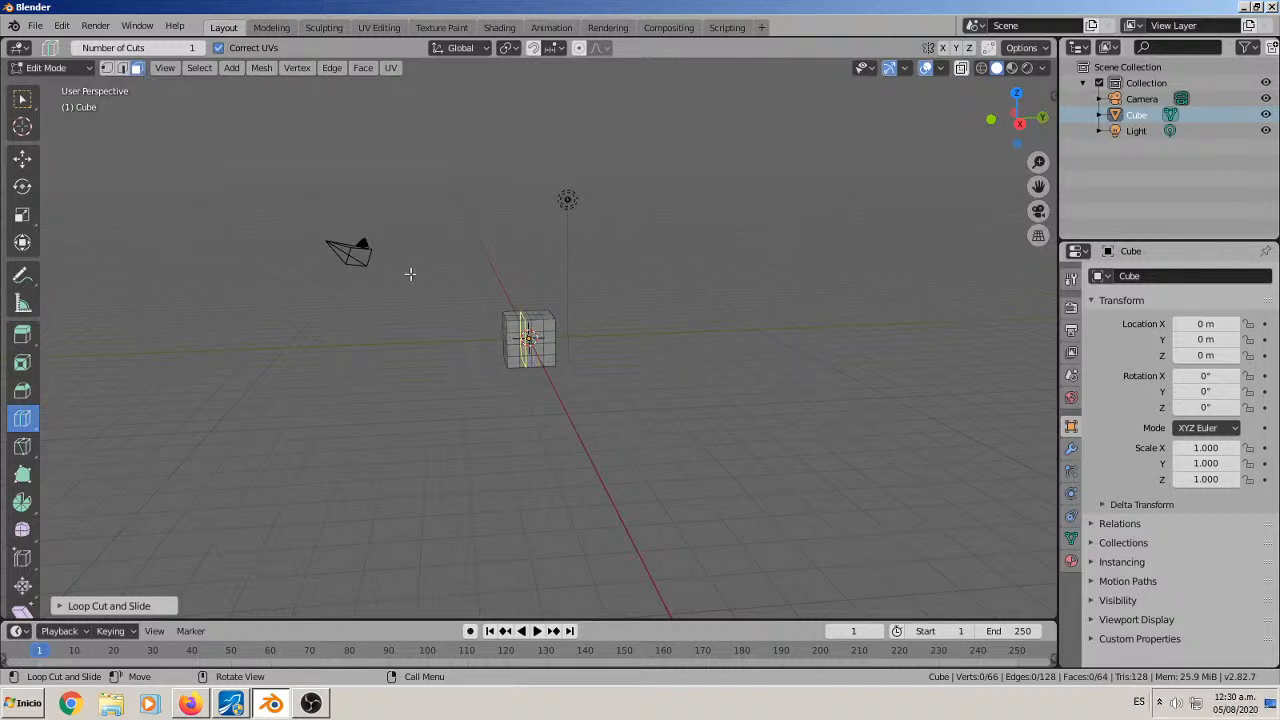
pyautogui.click(106, 68)
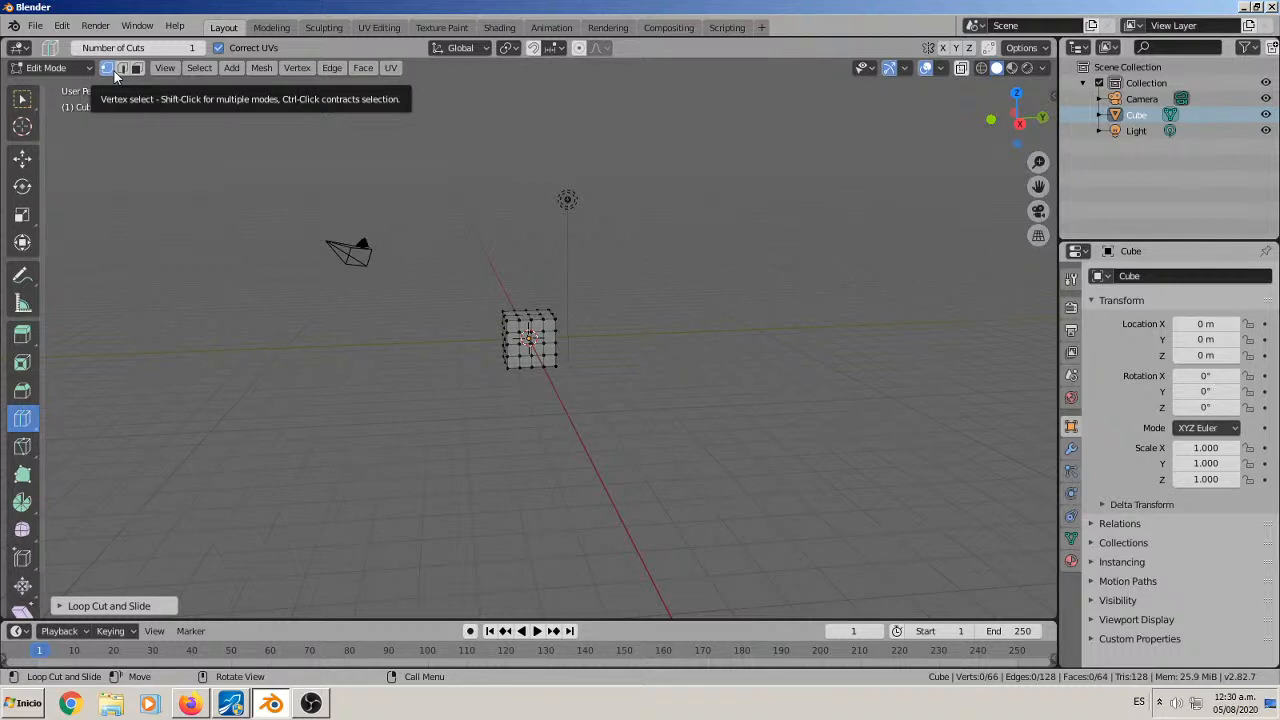
pyautogui.click(121, 68)
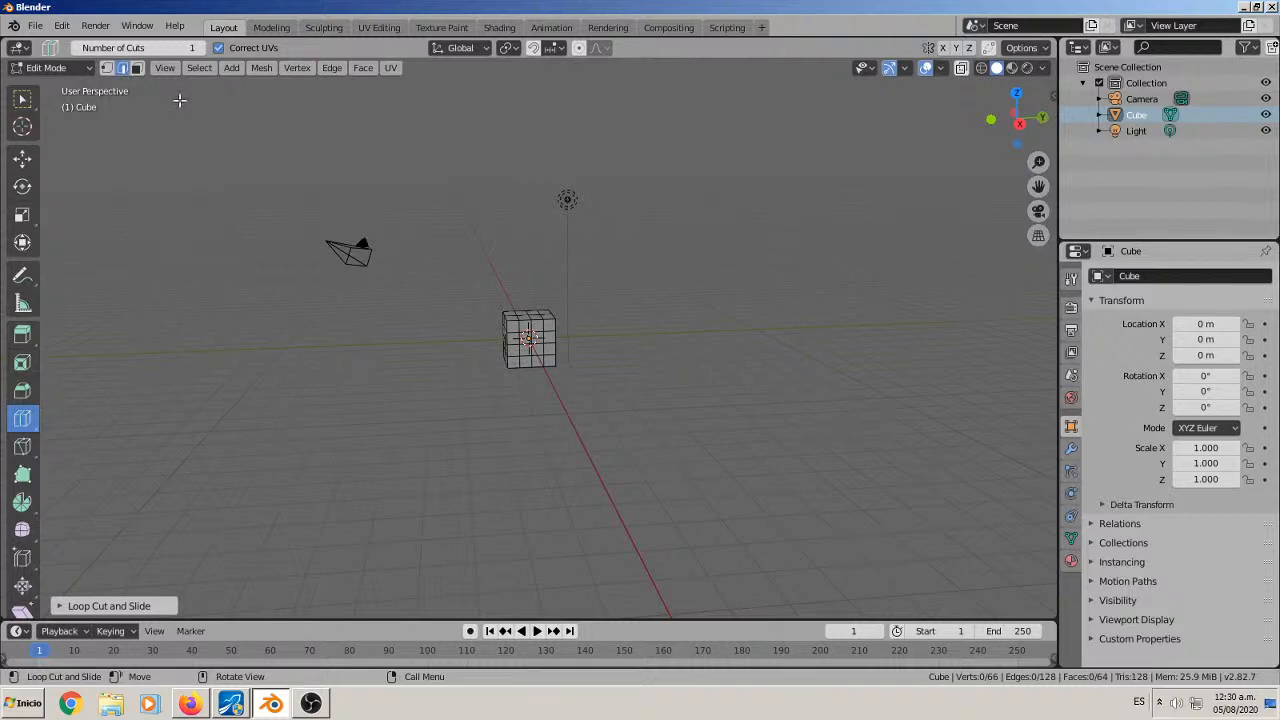
pyautogui.click(136, 70)
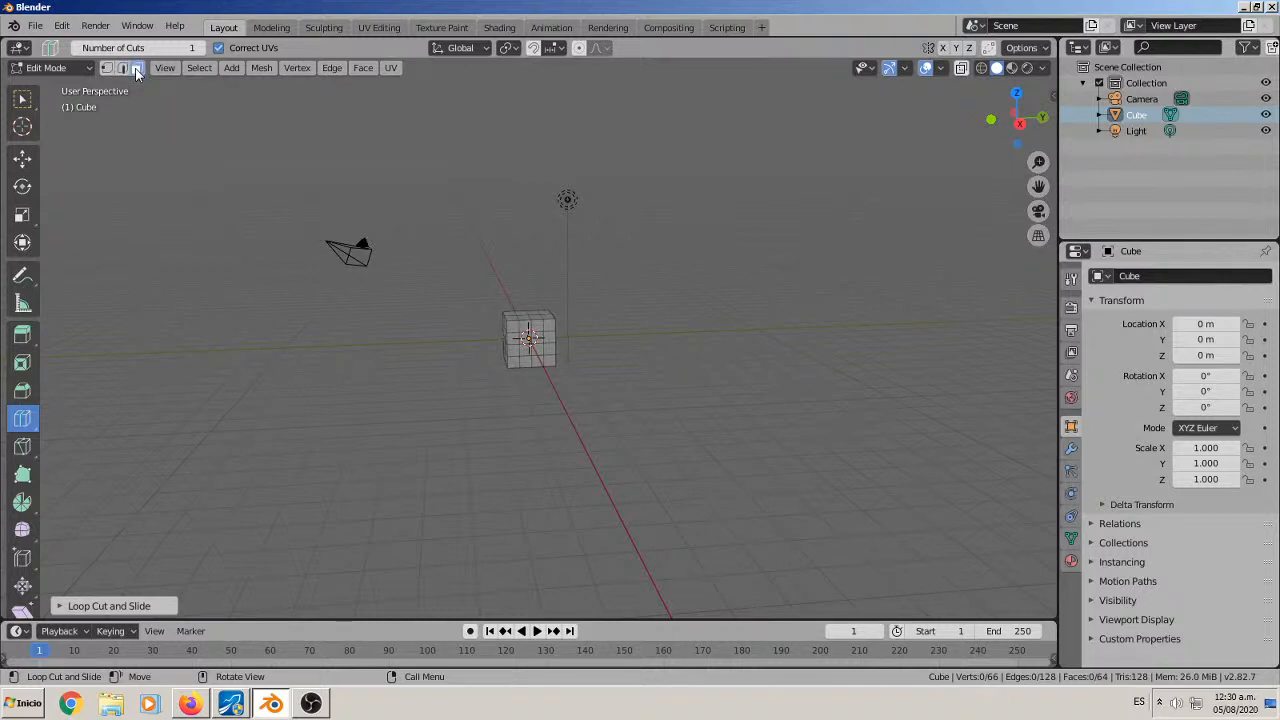
pyautogui.click(107, 69)
# Select the nine inner vertices of the cube's front face with the Select Box tool.
pyautogui.moveTo(228, 169); pyautogui.dragTo(170, 150, button='middle')
pyautogui.scroll(3, 527, 333)
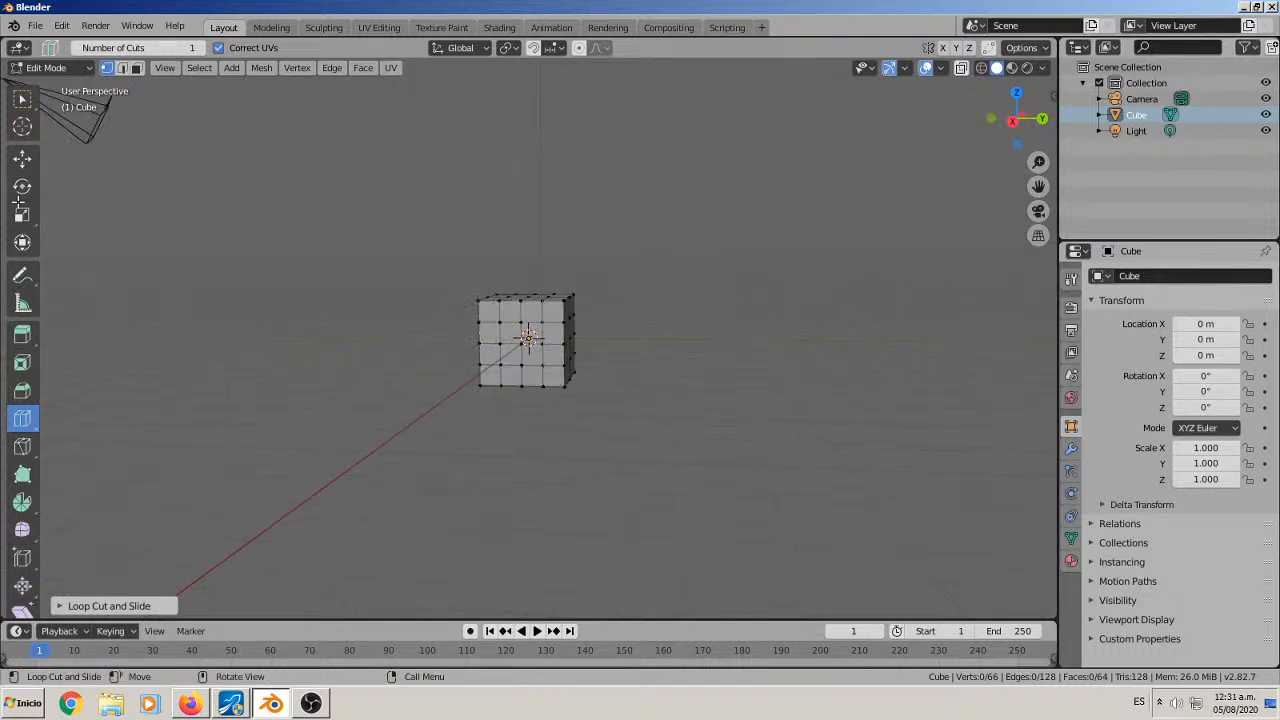
pyautogui.click(23, 98)
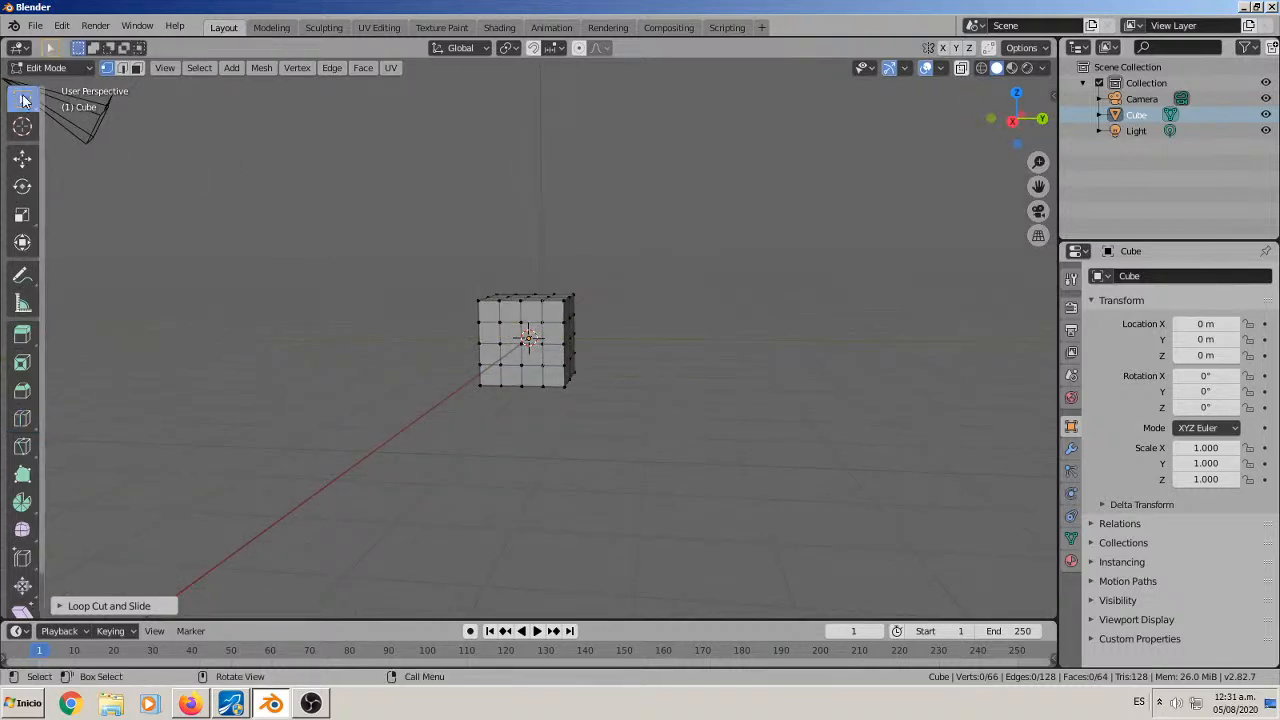
pyautogui.click(502, 328)
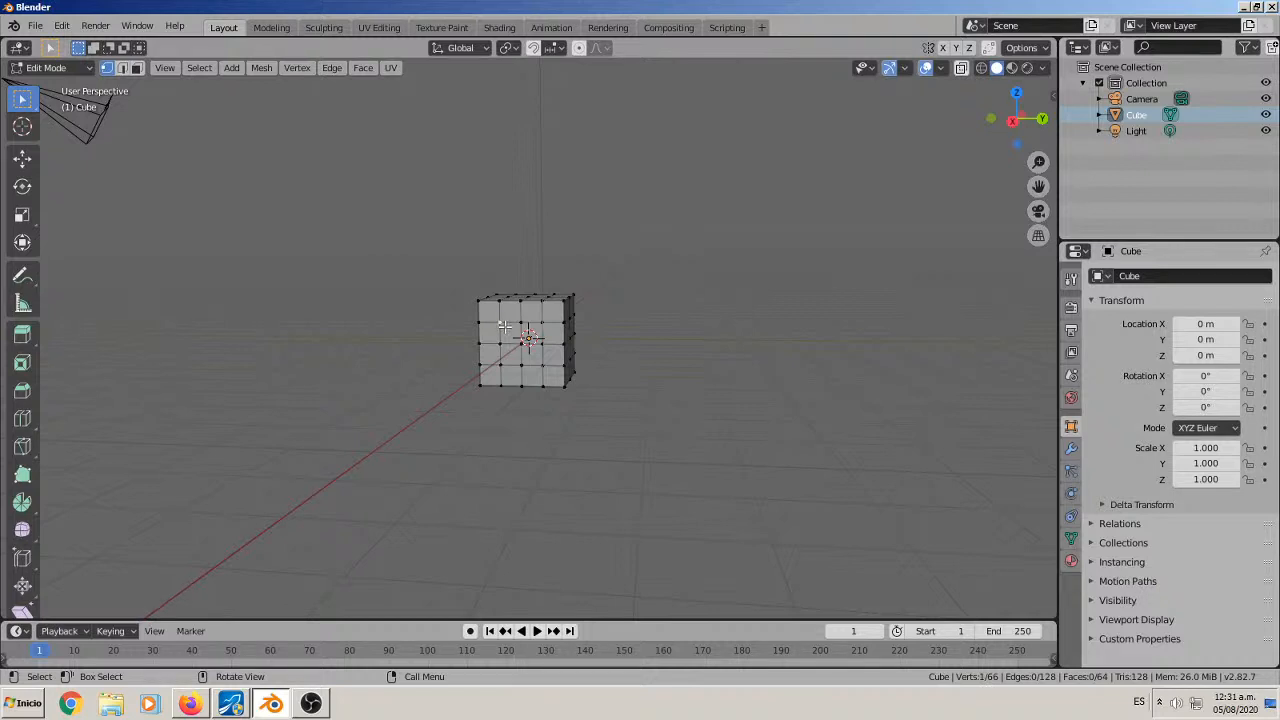
pyautogui.keyDown('shift'); pyautogui.click(519, 322); pyautogui.keyUp('shift')
pyautogui.keyDown('shift'); pyautogui.click(543, 323); pyautogui.keyUp('shift')
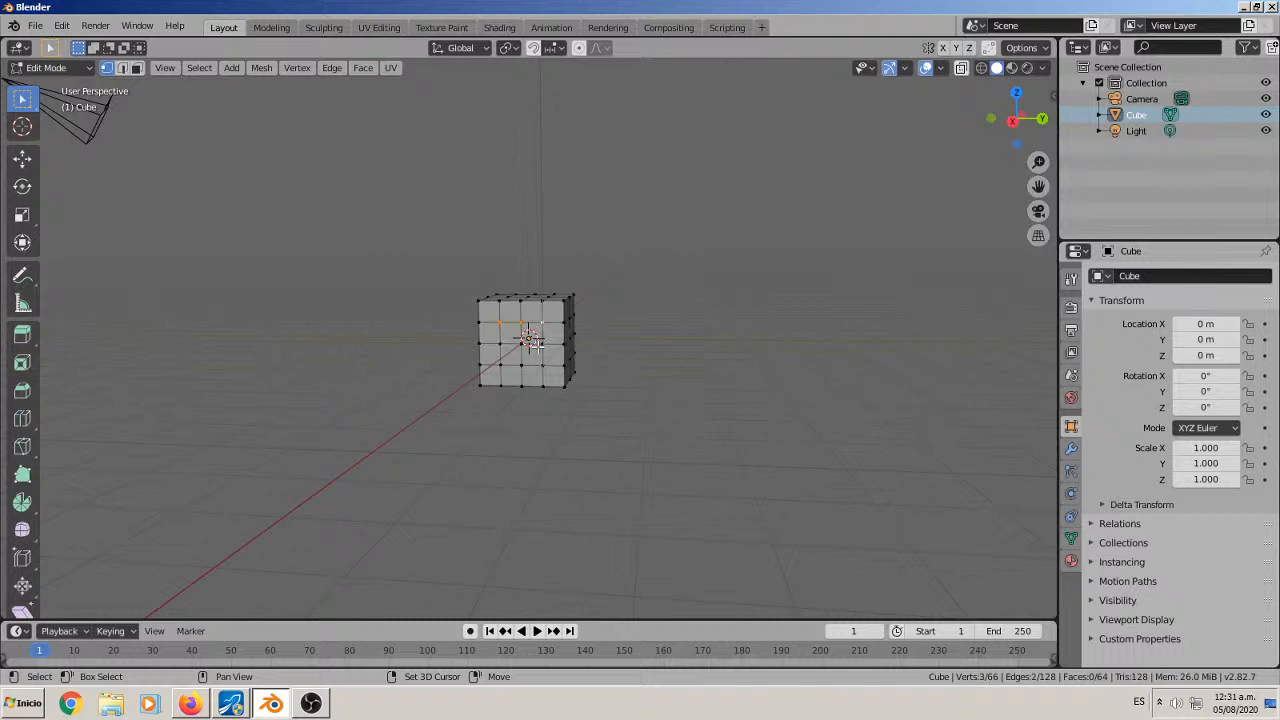
pyautogui.keyDown('shift'); pyautogui.click(543, 342); pyautogui.keyUp('shift')
pyautogui.keyDown('shift'); pyautogui.click(521, 342); pyautogui.keyUp('shift')
pyautogui.keyDown('shift'); pyautogui.click(500, 342); pyautogui.keyUp('shift')
pyautogui.keyDown('shift'); pyautogui.click(501, 364); pyautogui.keyUp('shift')
pyautogui.keyDown('shift'); pyautogui.click(521, 364); pyautogui.keyUp('shift')
pyautogui.keyDown('shift'); pyautogui.click(543, 364); pyautogui.keyUp('shift')
# Move the nine selected vertices along the X axis, pulling them out about 0.63 m and back toward the face.
pyautogui.moveTo(543, 364); pyautogui.dragTo(417, 357, button='middle')
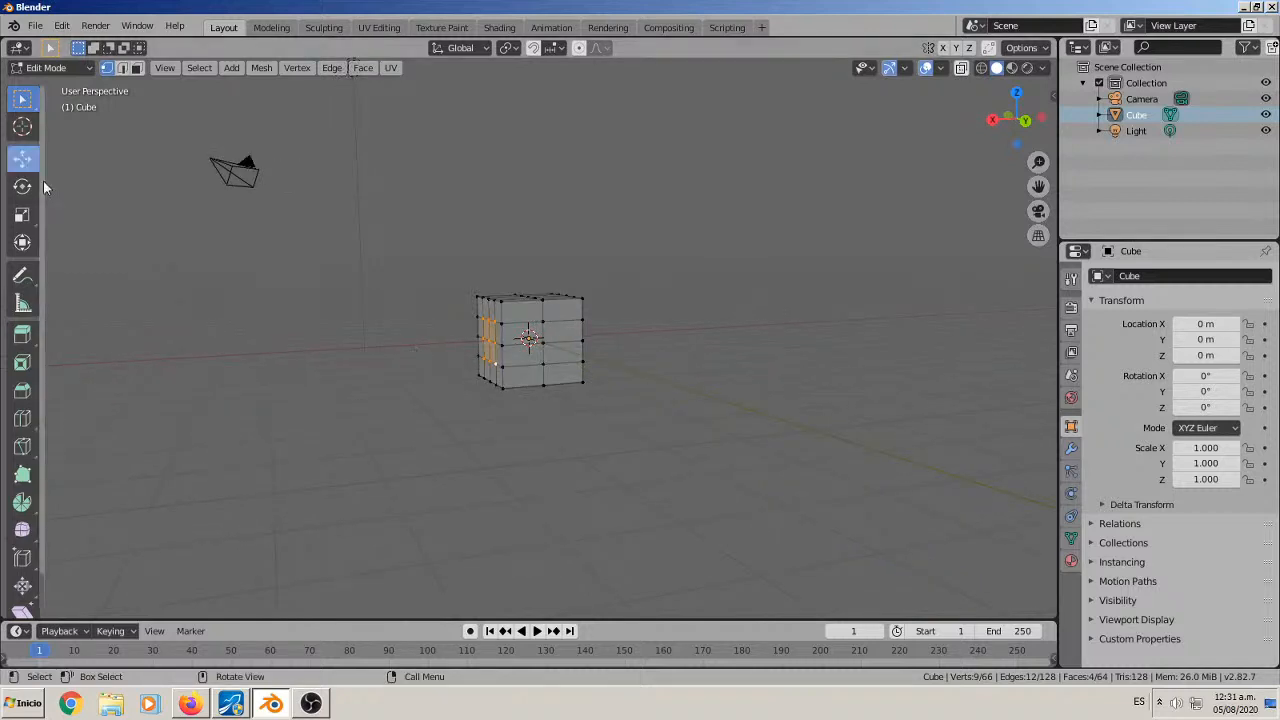
pyautogui.click(22, 158)
pyautogui.moveTo(416, 348)
pyautogui.mouseDown()
pyautogui.moveTo(432, 359)
pyautogui.moveTo(395, 364)
pyautogui.moveTo(439, 359)
pyautogui.moveTo(401, 360)
pyautogui.mouseUp()
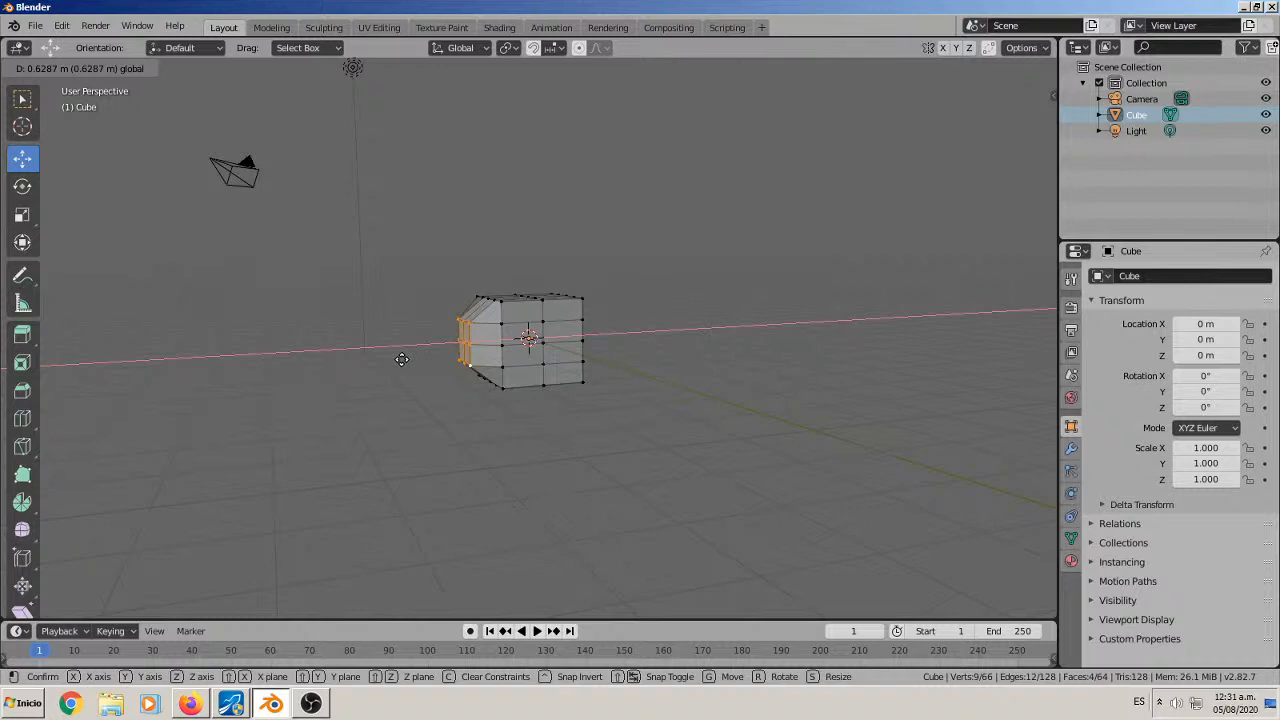
pyautogui.moveTo(401, 360)
pyautogui.mouseDown()
pyautogui.moveTo(436, 354)
pyautogui.moveTo(374, 363)
pyautogui.moveTo(434, 360)
pyautogui.moveTo(413, 366)
pyautogui.moveTo(406, 353)
pyautogui.mouseUp()
# Add two vertical loop cuts to the cube's side, one through each of its two wide columns.
pyautogui.moveTo(406, 353); pyautogui.dragTo(488, 354, button='middle')
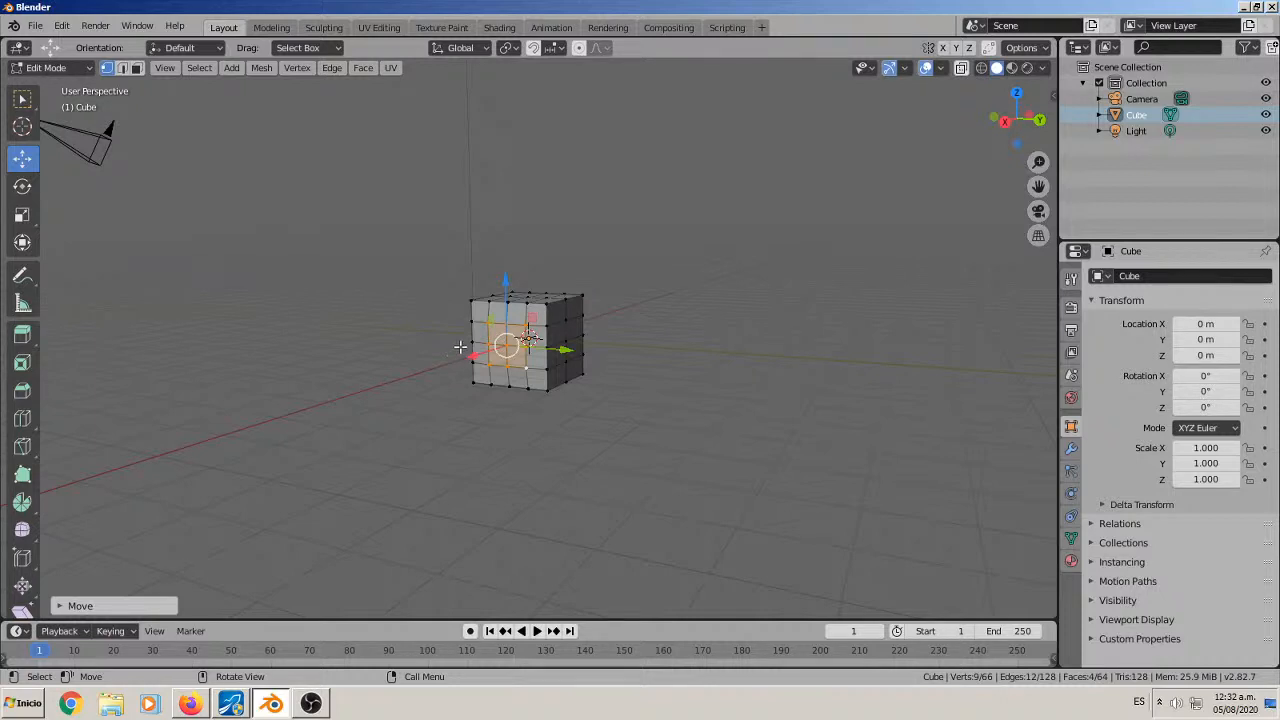
pyautogui.moveTo(463, 349); pyautogui.dragTo(509, 352, button='middle')
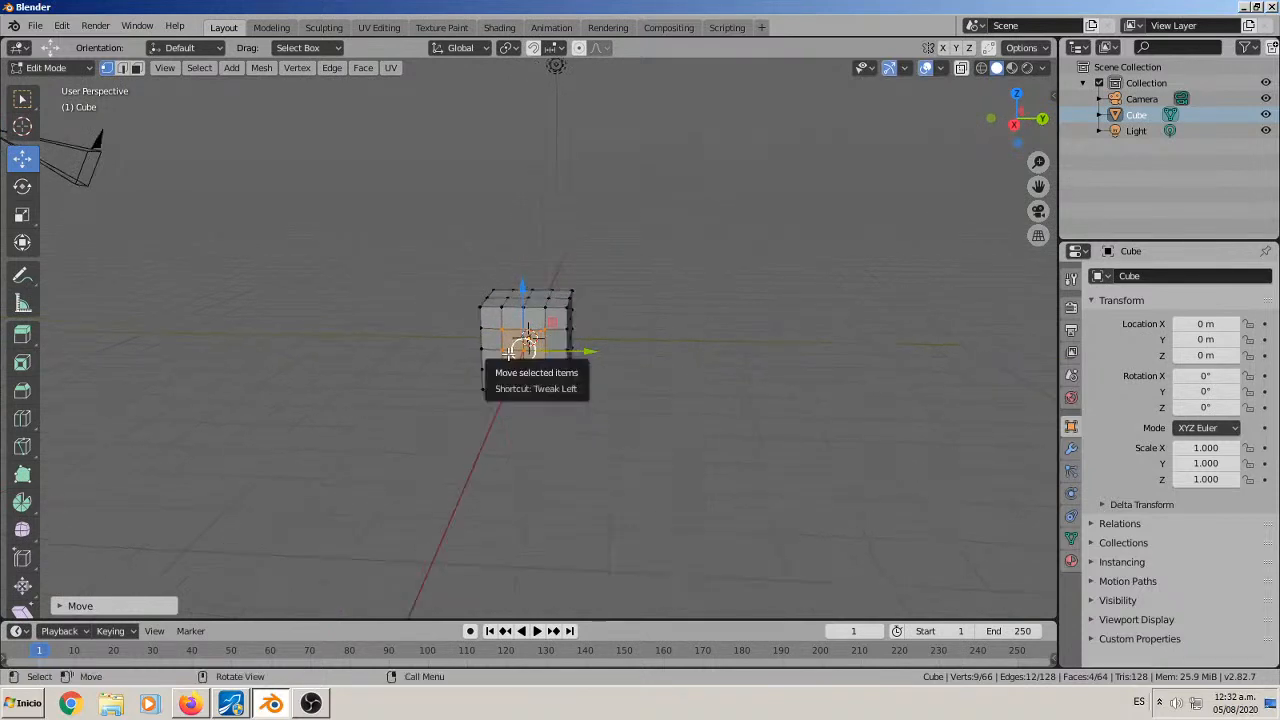
pyautogui.press('a')
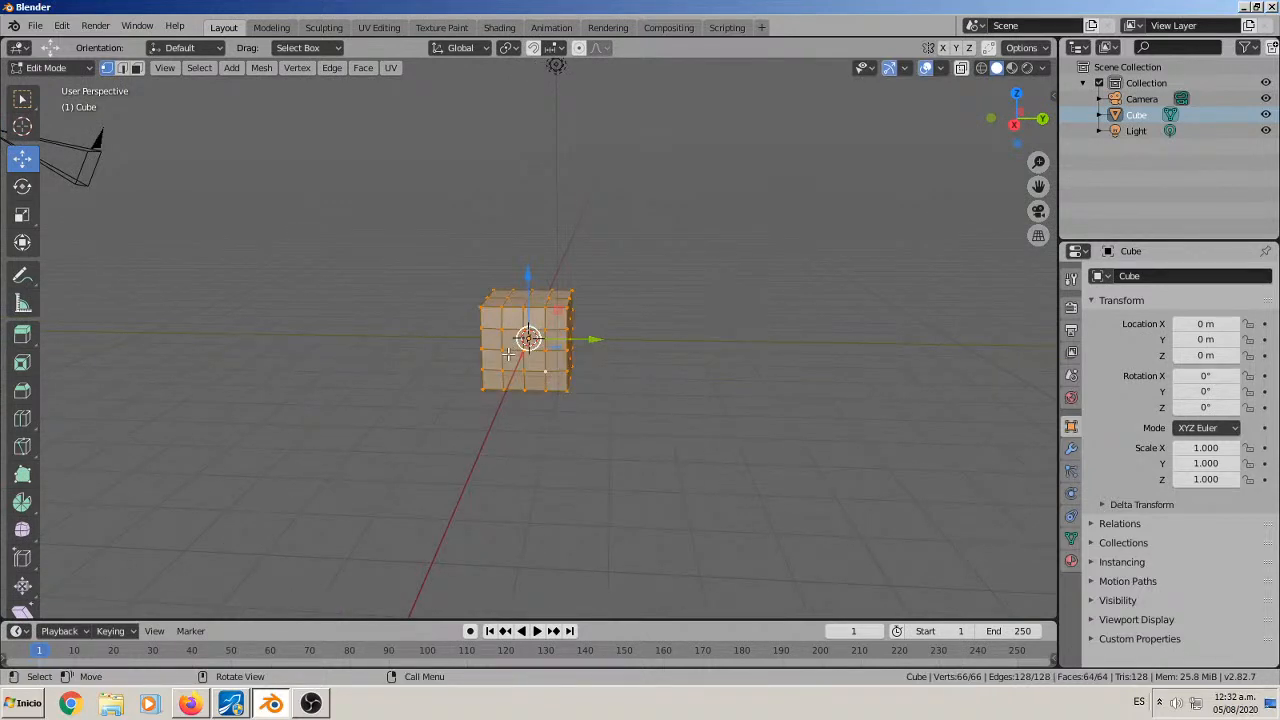
pyautogui.moveTo(508, 353); pyautogui.dragTo(409, 357, button='middle')
pyautogui.hotkey('ctrl', 'r')
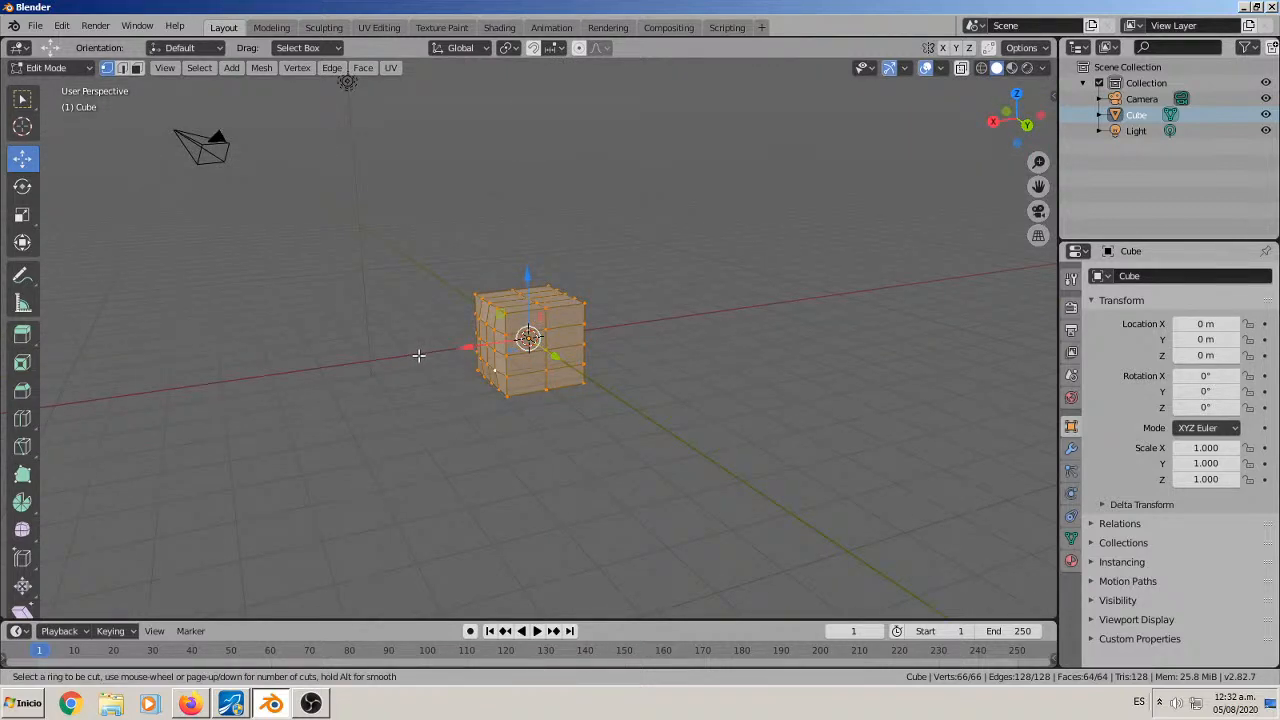
pyautogui.scroll(1, 561, 311)
pyautogui.click(561, 311)
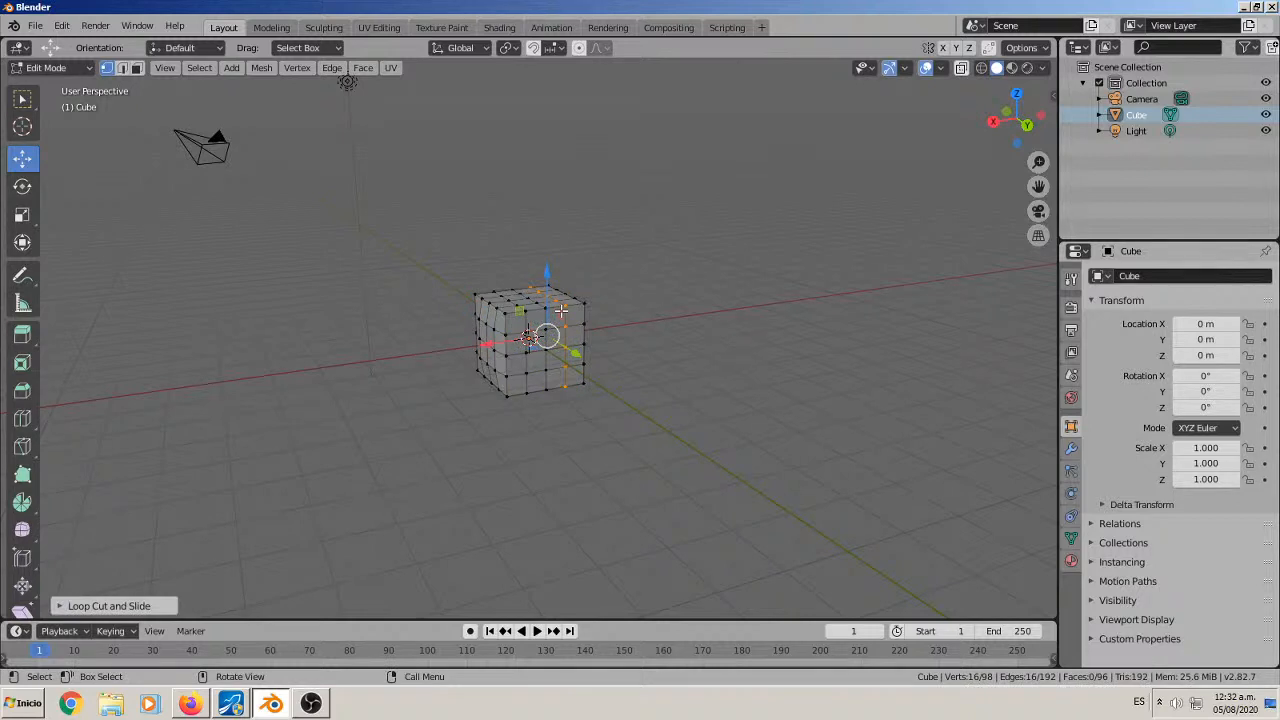
# Select the entire mesh and move it slightly along the X axis.
pyautogui.moveTo(561, 311); pyautogui.dragTo(588, 343, button='middle')
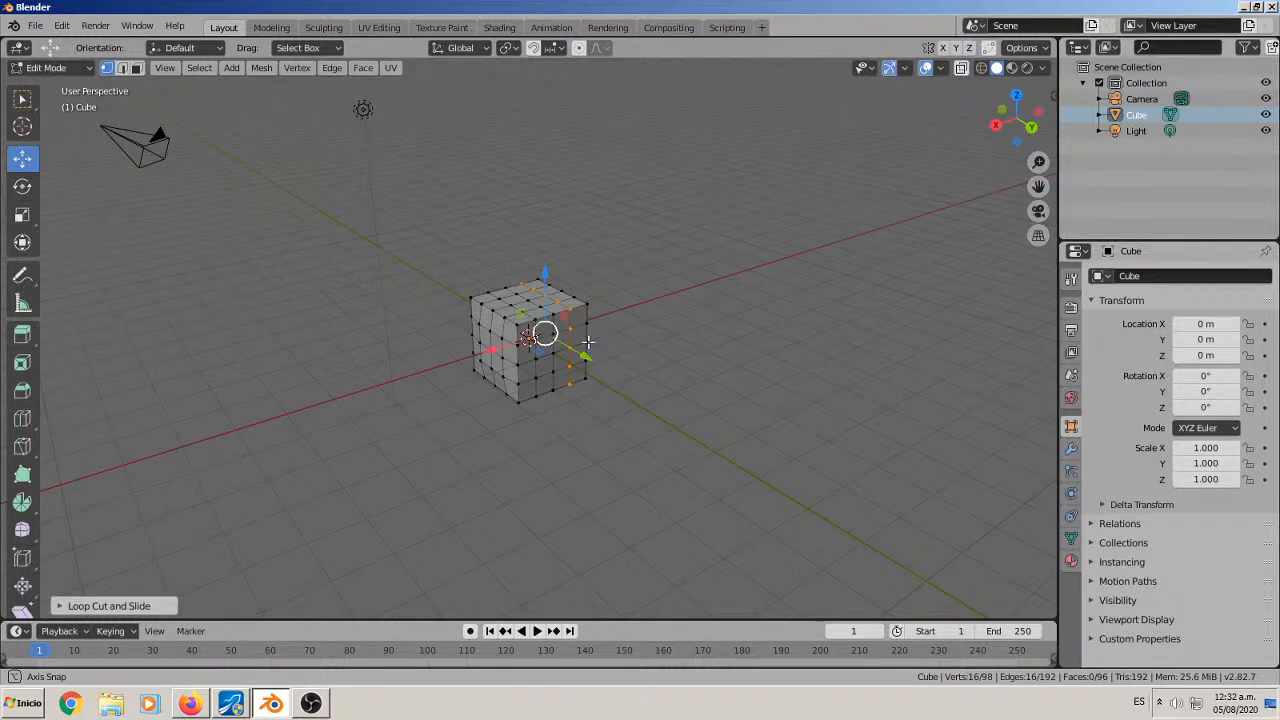
pyautogui.press('a')
pyautogui.moveTo(588, 343); pyautogui.dragTo(480, 378, button='middle')
pyautogui.moveTo(463, 336)
pyautogui.mouseDown()
pyautogui.moveTo(471, 359)
pyautogui.moveTo(450, 355)
pyautogui.mouseUp()
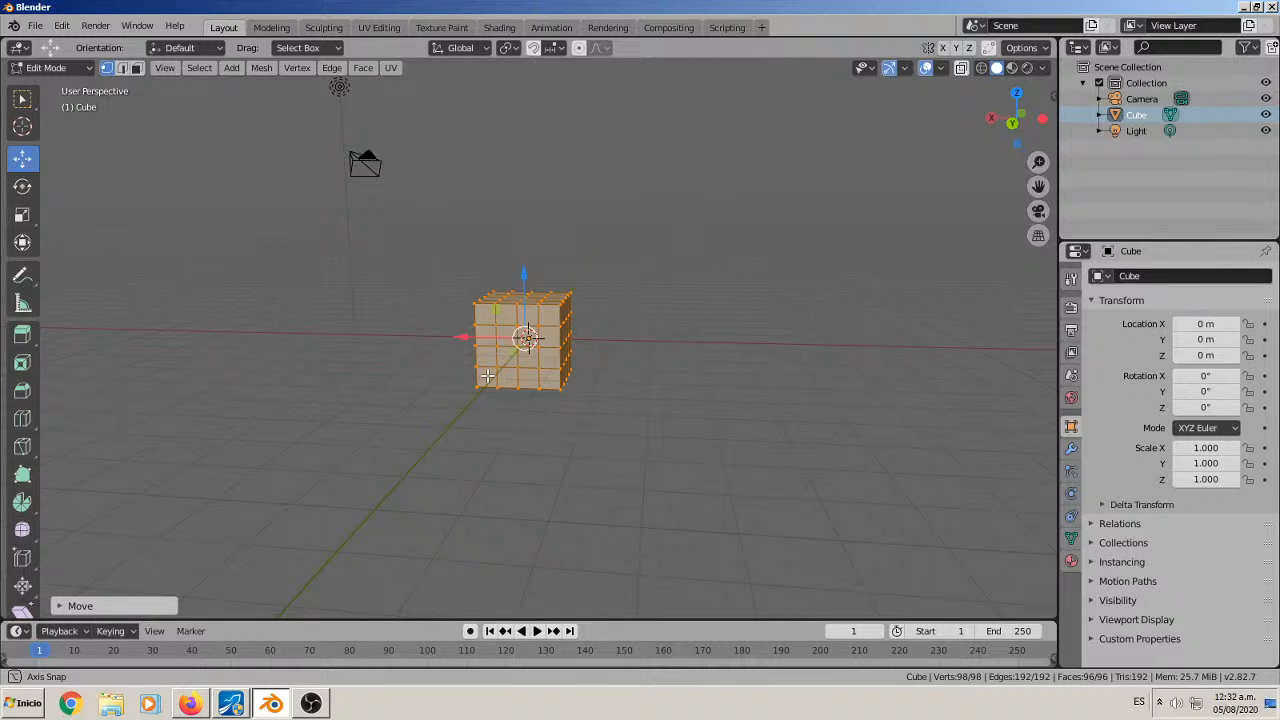
pyautogui.moveTo(487, 375); pyautogui.dragTo(459, 441, button='middle')
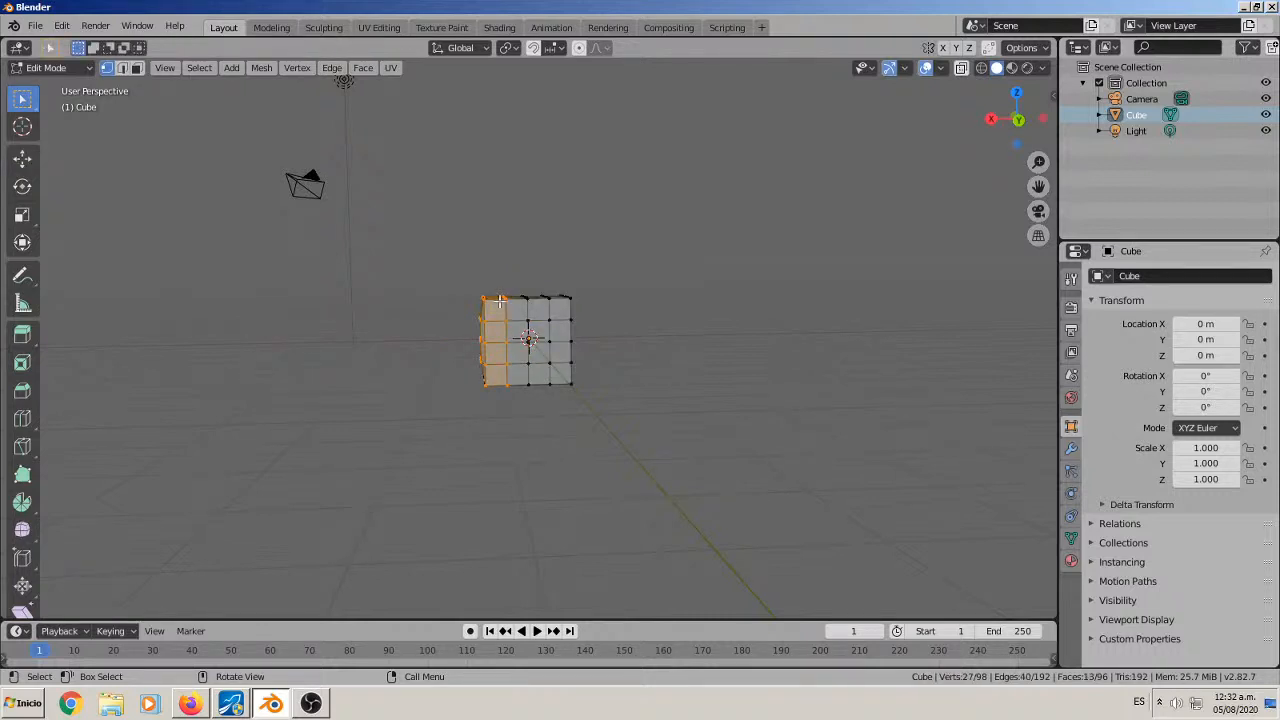
# Delete the selected vertices on one half of the cube and select the entire remaining mesh.
pyautogui.rightClick(418, 555)
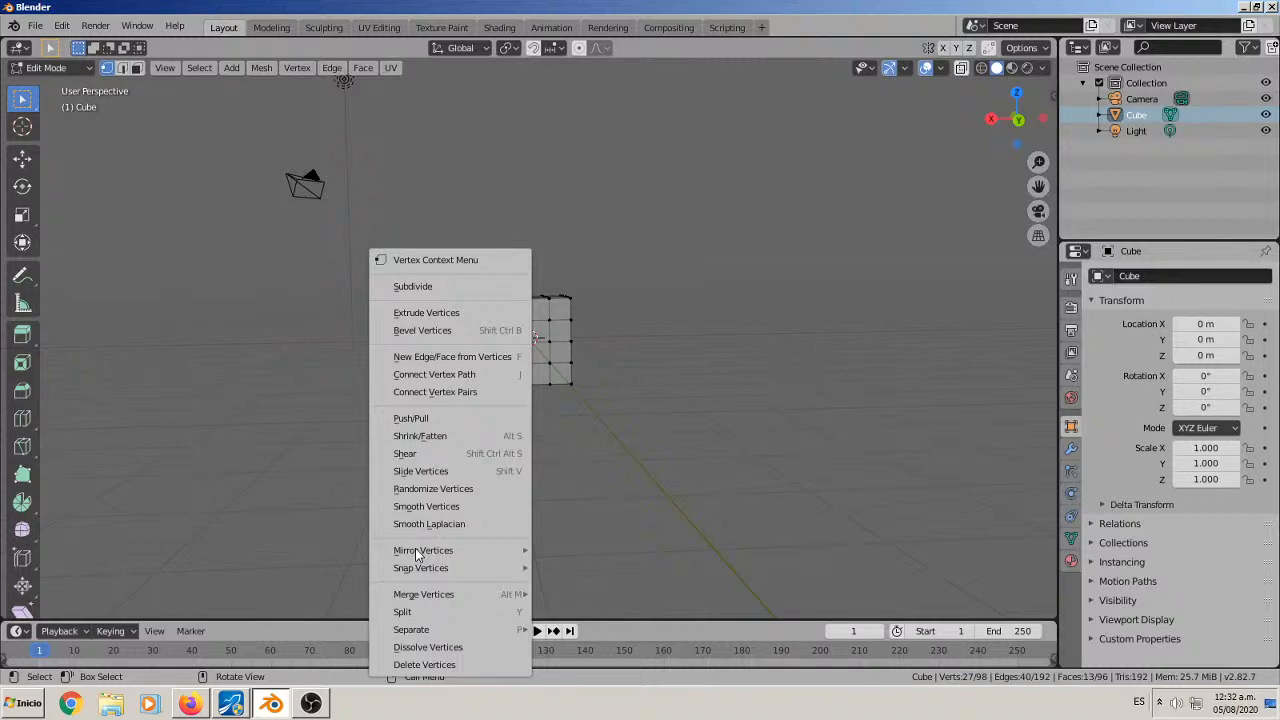
pyautogui.click(415, 665)
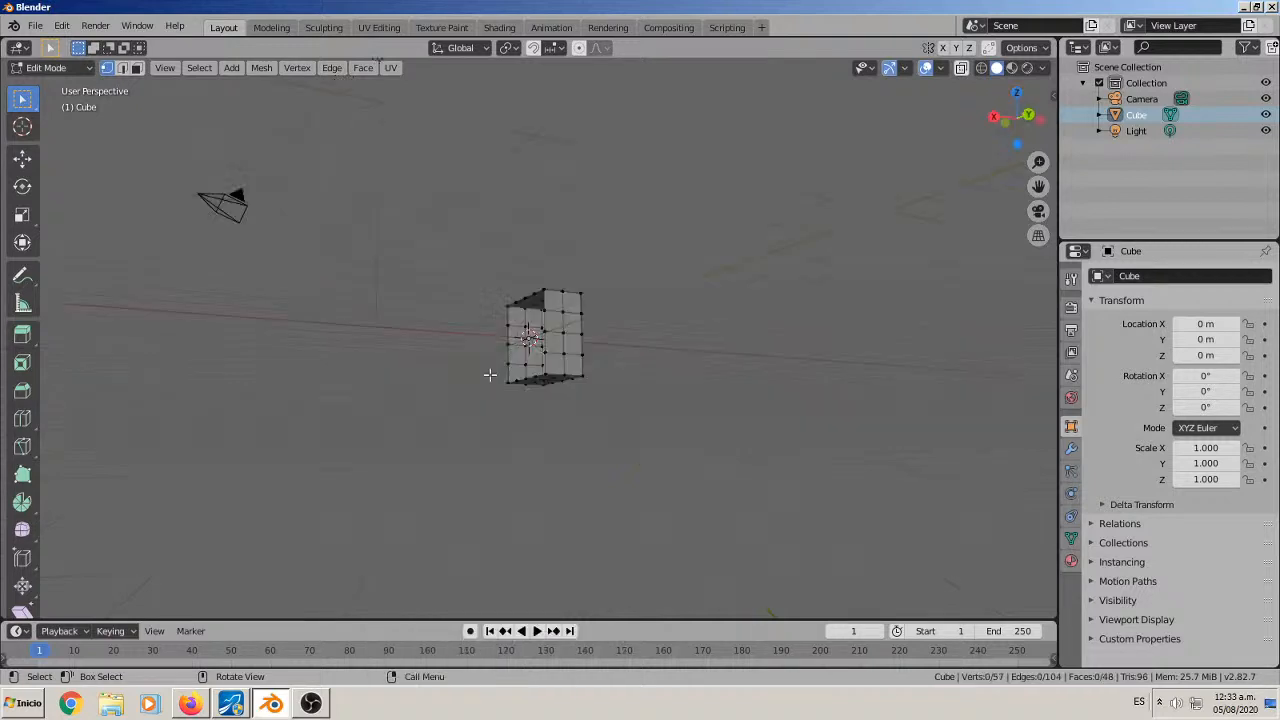
pyautogui.press('a')
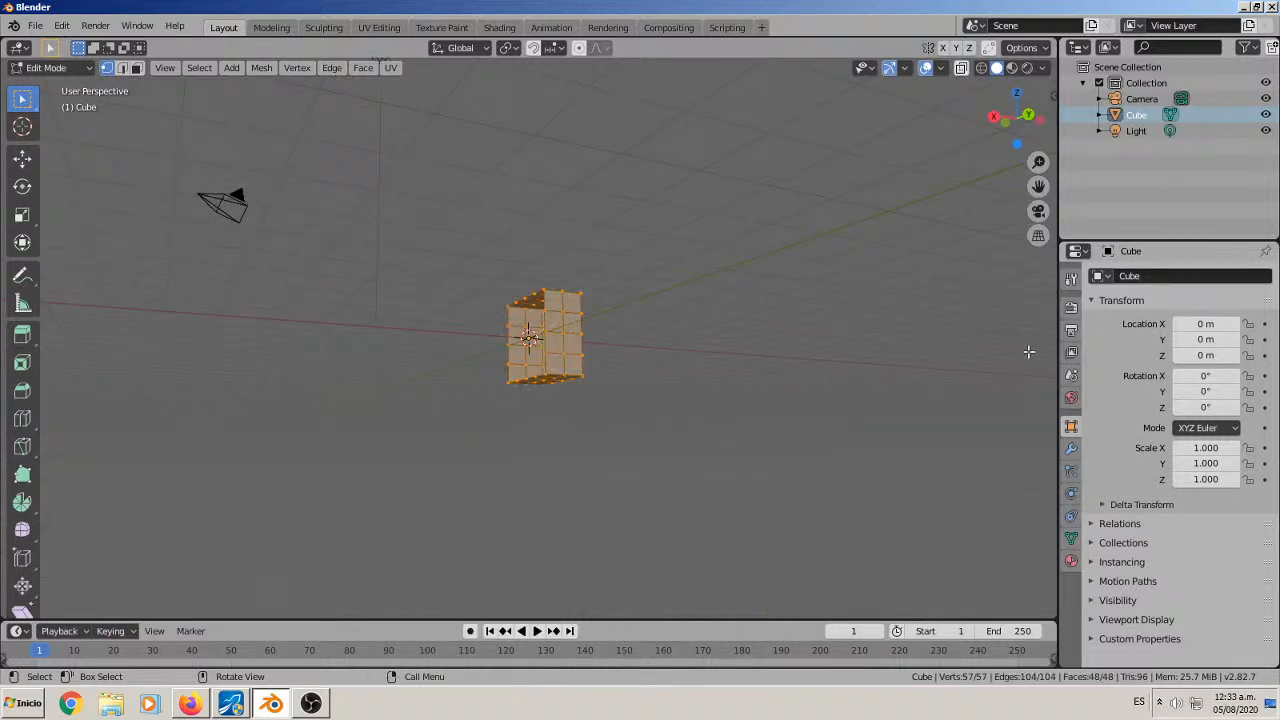
# Try a Subdivision Surface modifier on the half cube and remove it.
pyautogui.click(1072, 450)
pyautogui.click(1117, 277)
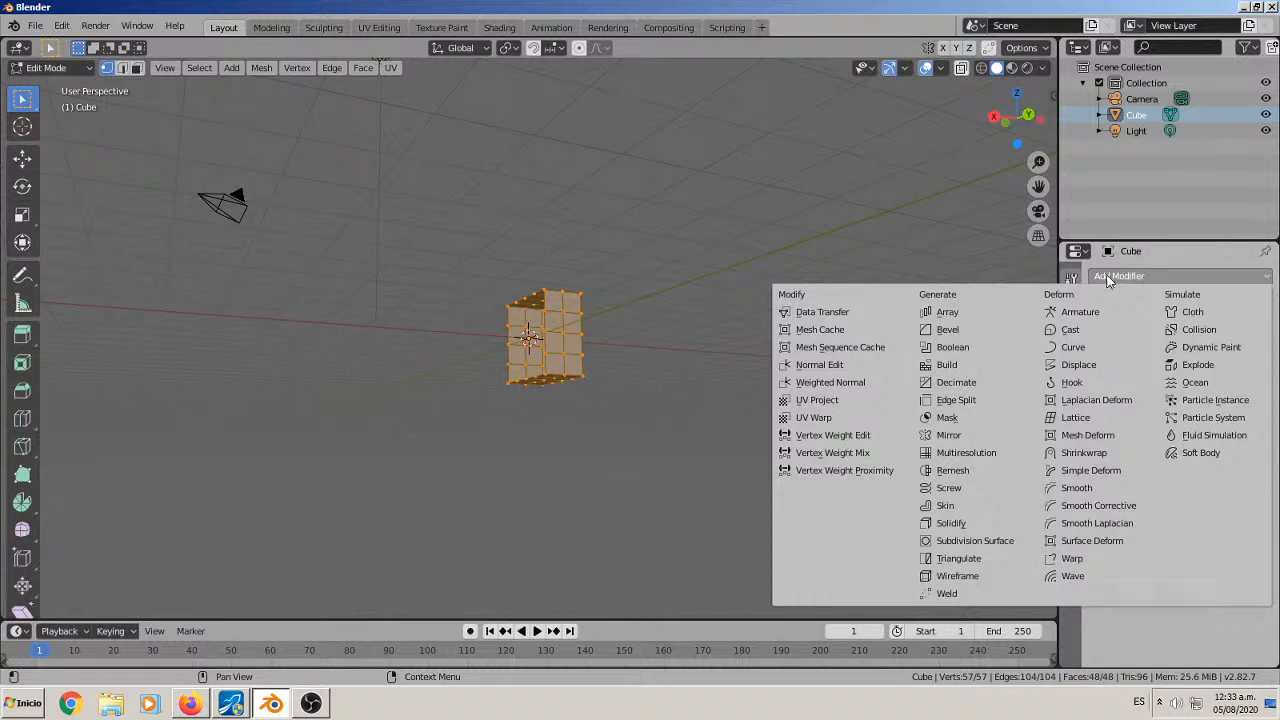
pyautogui.click(968, 541)
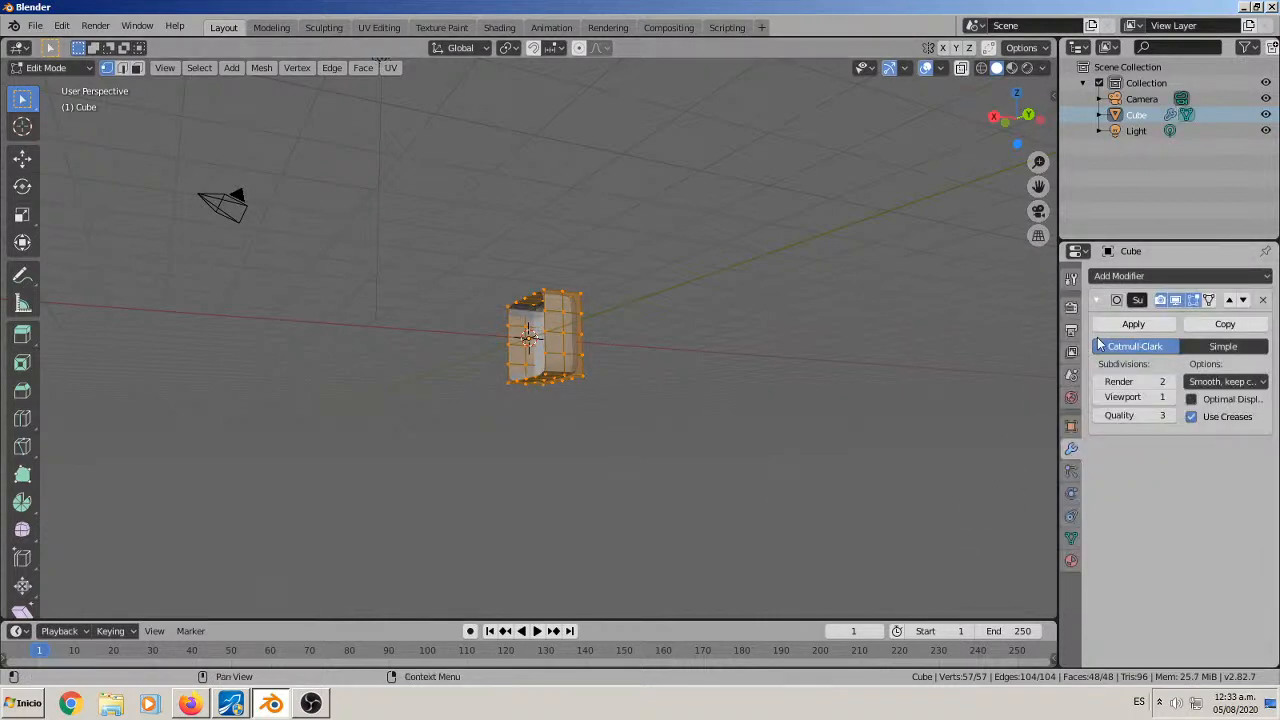
pyautogui.click(1263, 300)
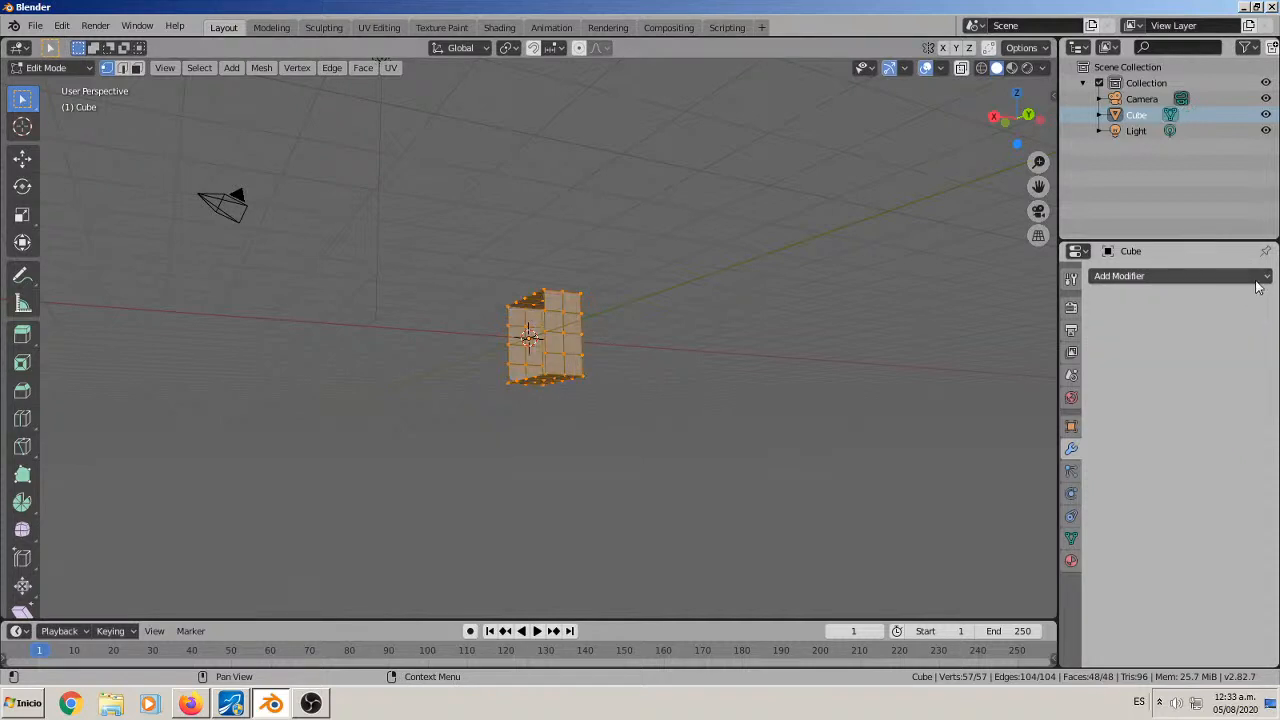
# Add a Mirror modifier to the half cube, mirroring it across the X axis.
pyautogui.click(1180, 276)
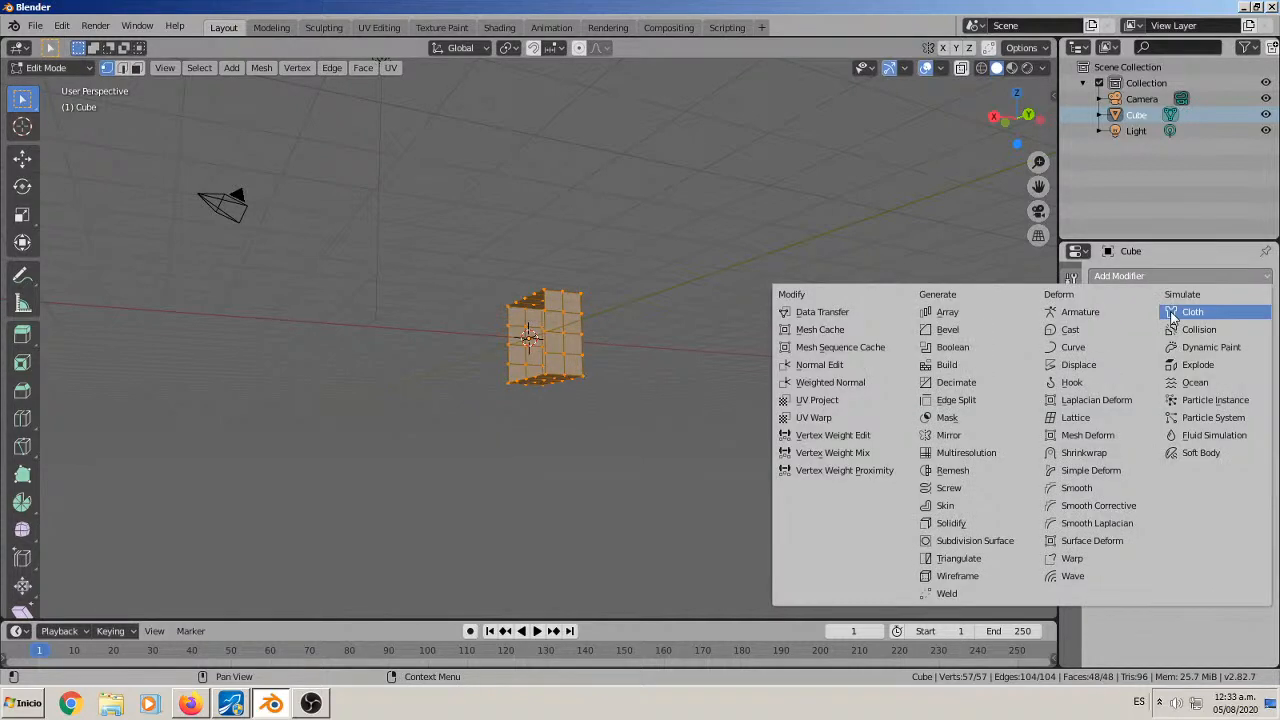
pyautogui.click(955, 437)
pyautogui.moveTo(921, 414); pyautogui.dragTo(806, 360, button='middle')
pyautogui.moveTo(591, 348); pyautogui.dragTo(499, 346, button='middle')
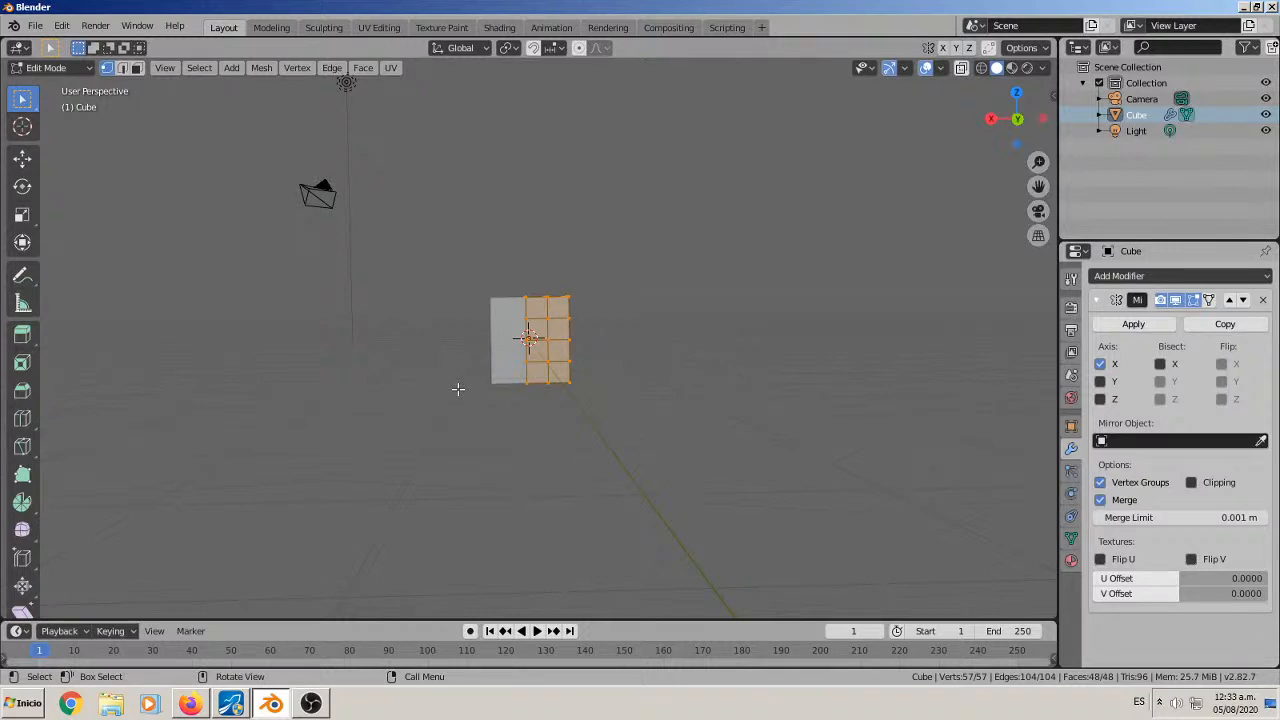
# Subdivide all the faces of the selected half mesh once.
pyautogui.moveTo(495, 376); pyautogui.dragTo(393, 275, button='middle')
pyautogui.scroll(3, 492, 401)
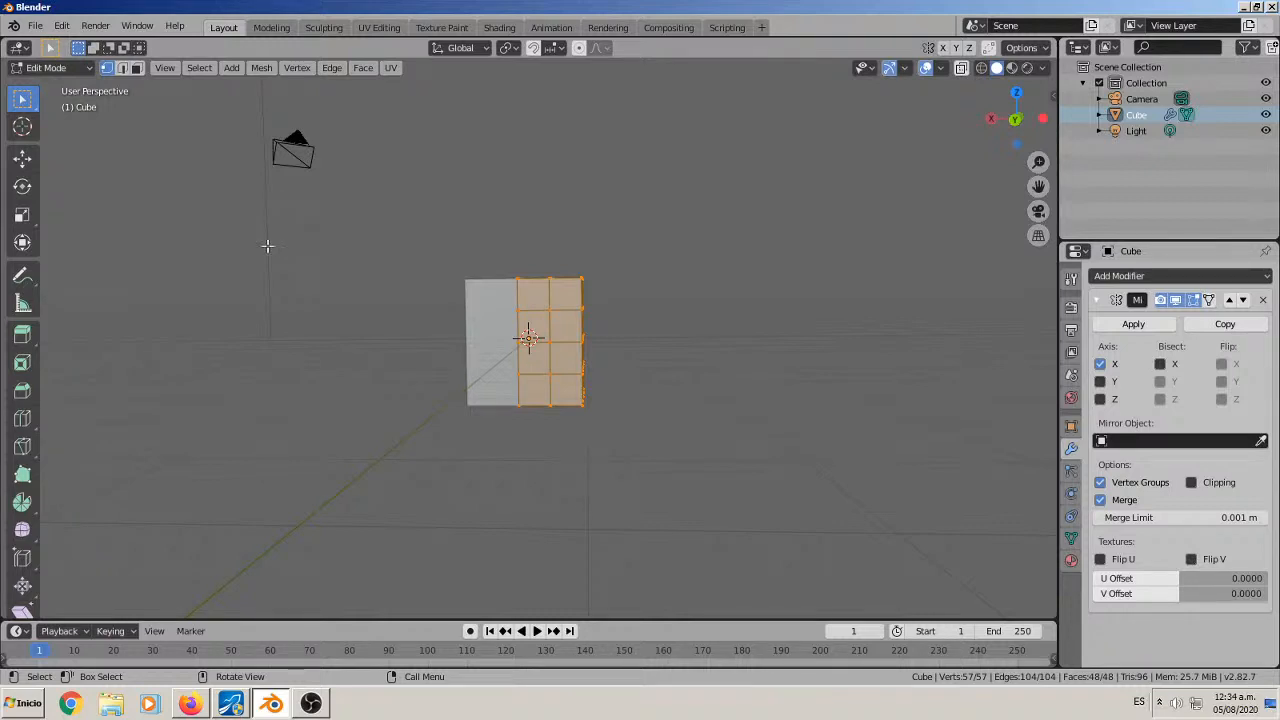
pyautogui.moveTo(268, 245); pyautogui.dragTo(389, 283, button='middle')
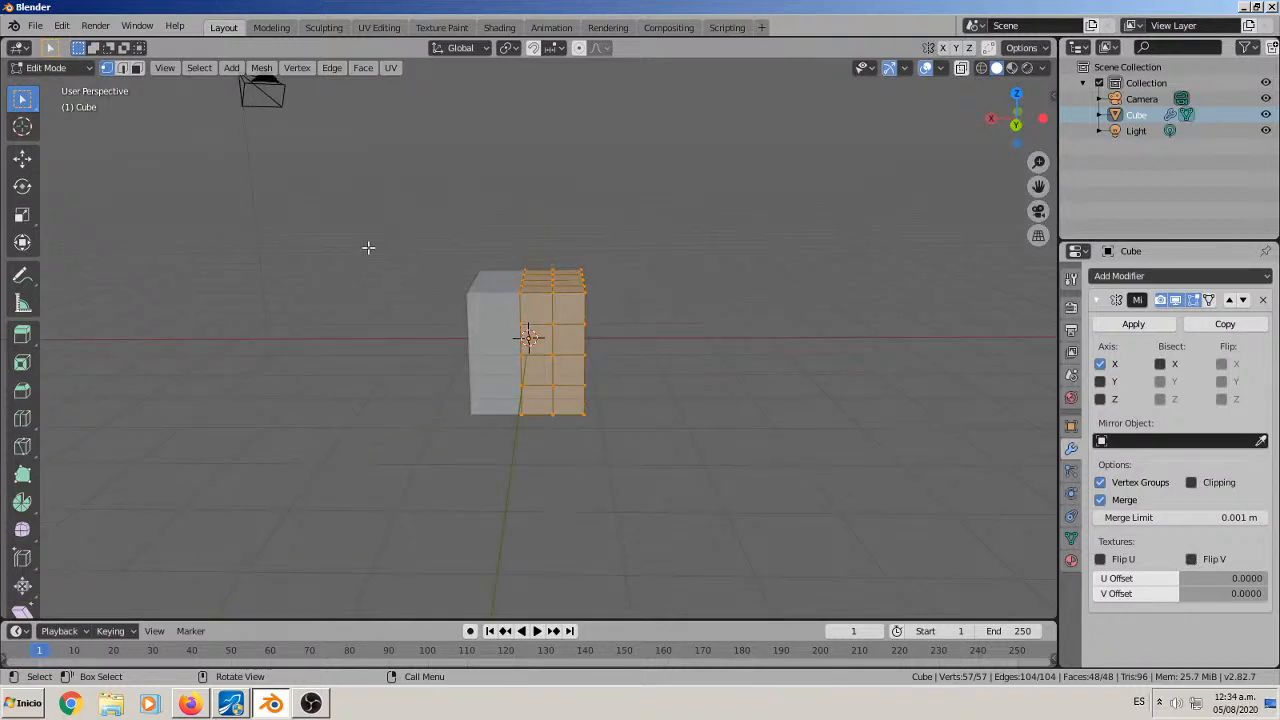
pyautogui.rightClick(533, 319)
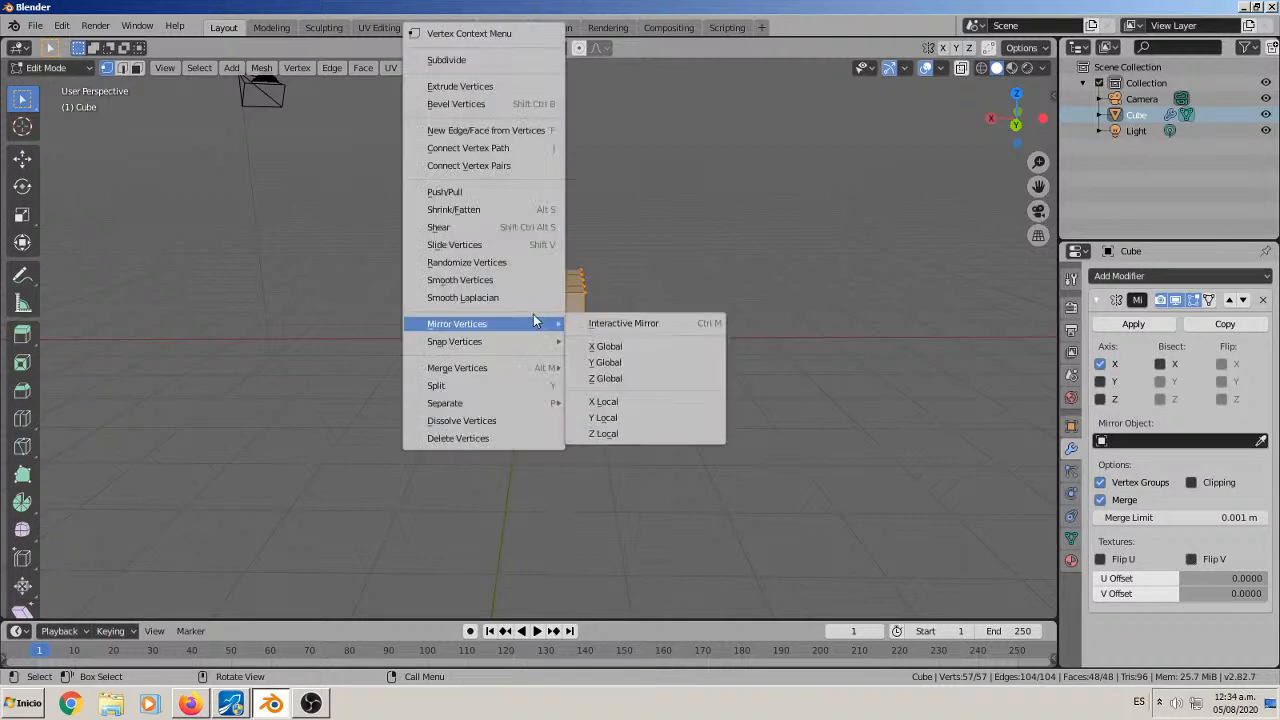
pyautogui.click(468, 62)
pyautogui.moveTo(523, 200); pyautogui.dragTo(581, 243, button='middle')
pyautogui.scroll(1, 581, 243)
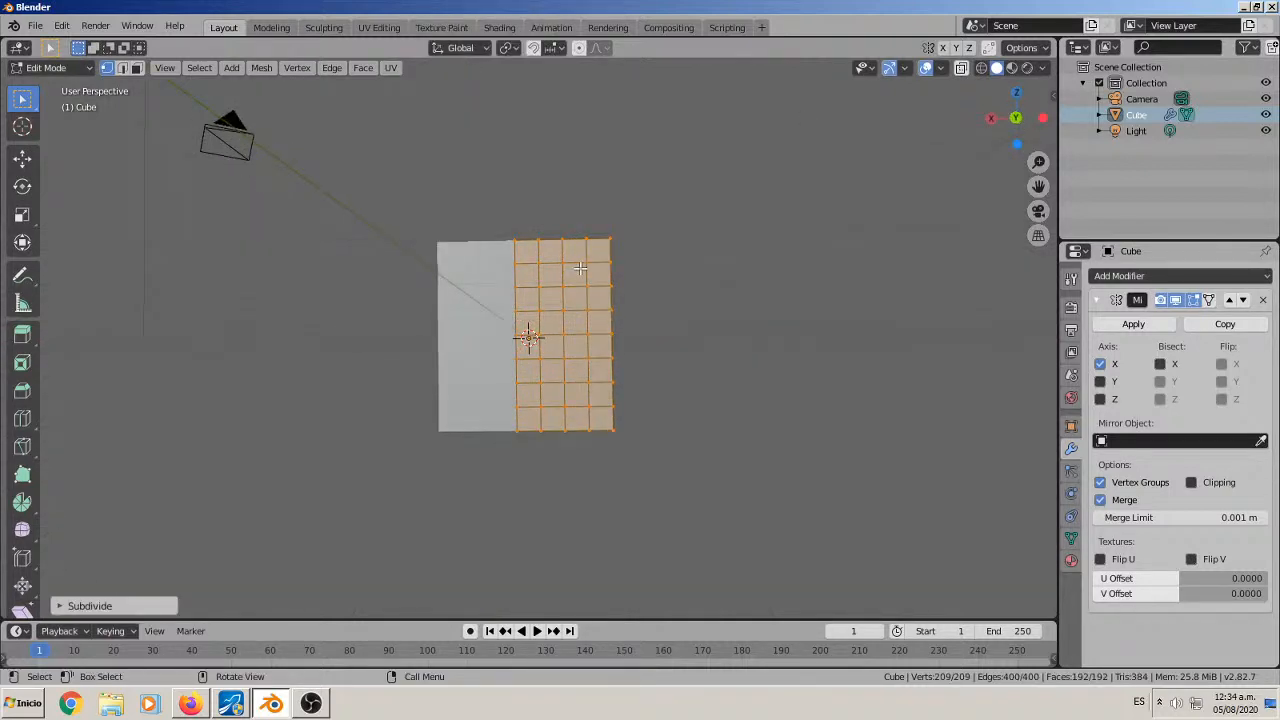
pyautogui.moveTo(580, 279); pyautogui.dragTo(552, 330, button='middle')
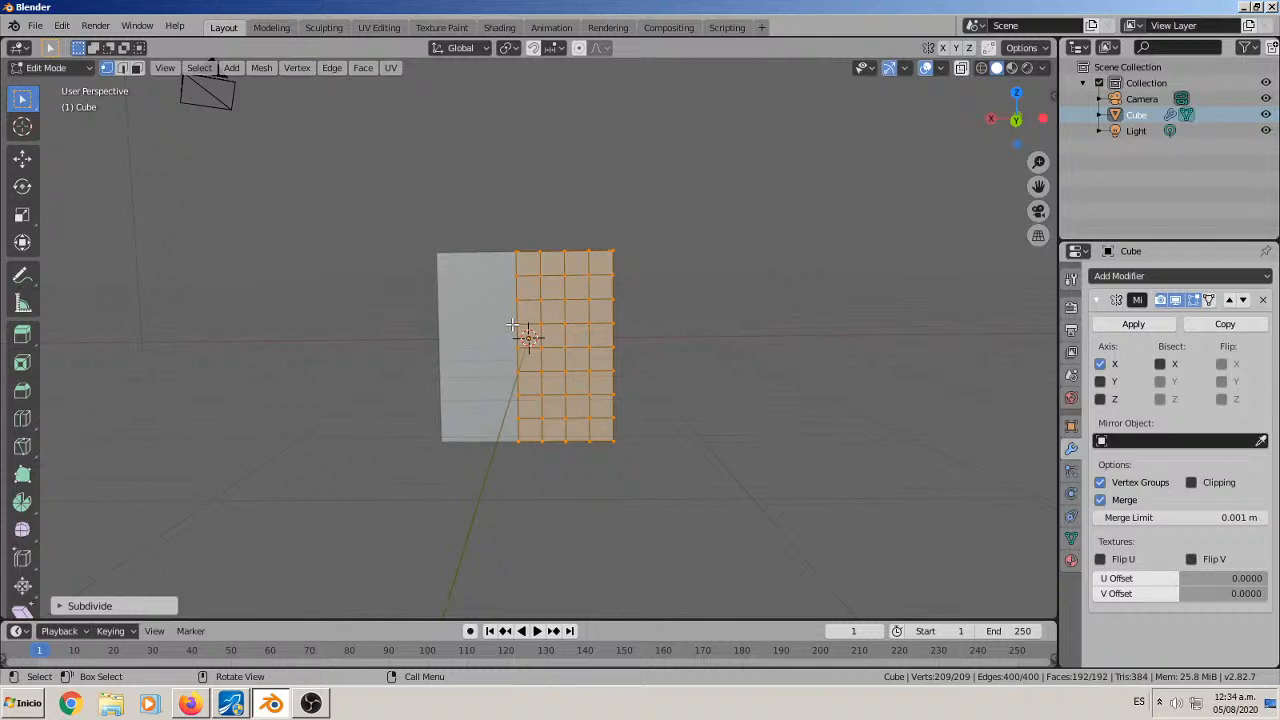
# In face select mode, dissolve two vertically adjacent faces in the front's second column from the seam into one and delete it as an eye hole.
pyautogui.click(139, 81)
pyautogui.click(137, 69)
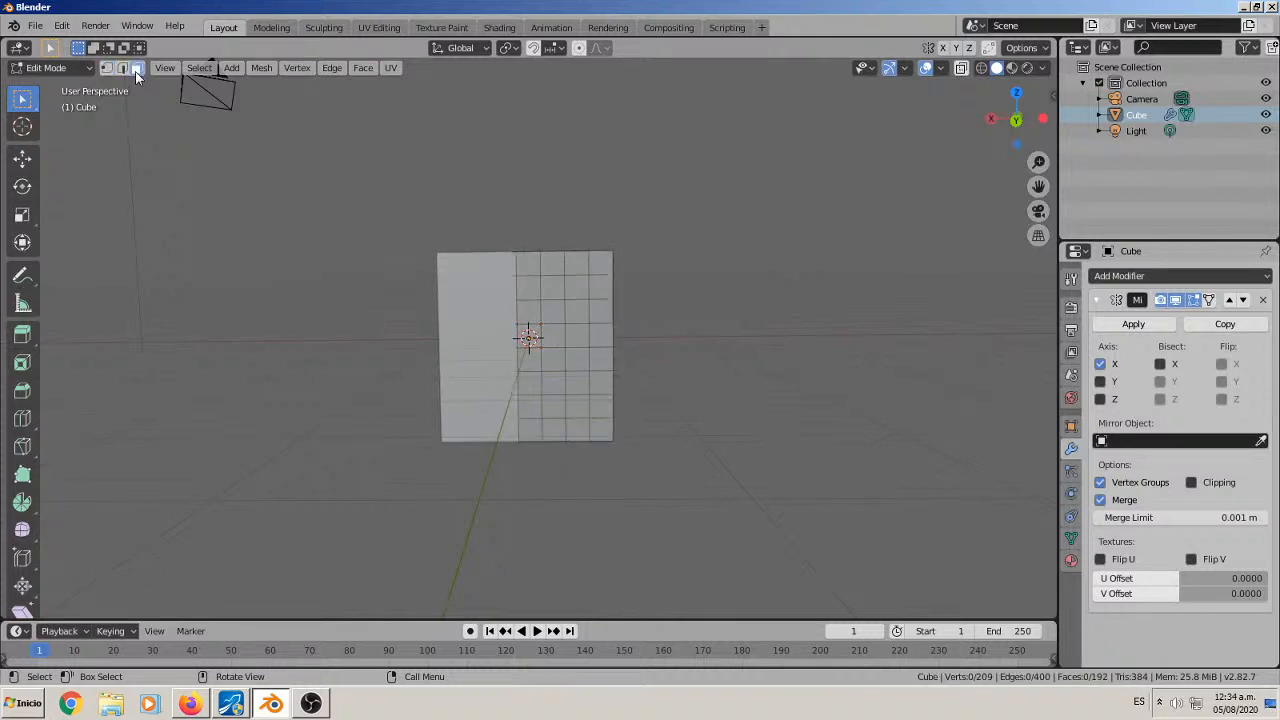
pyautogui.click(524, 320)
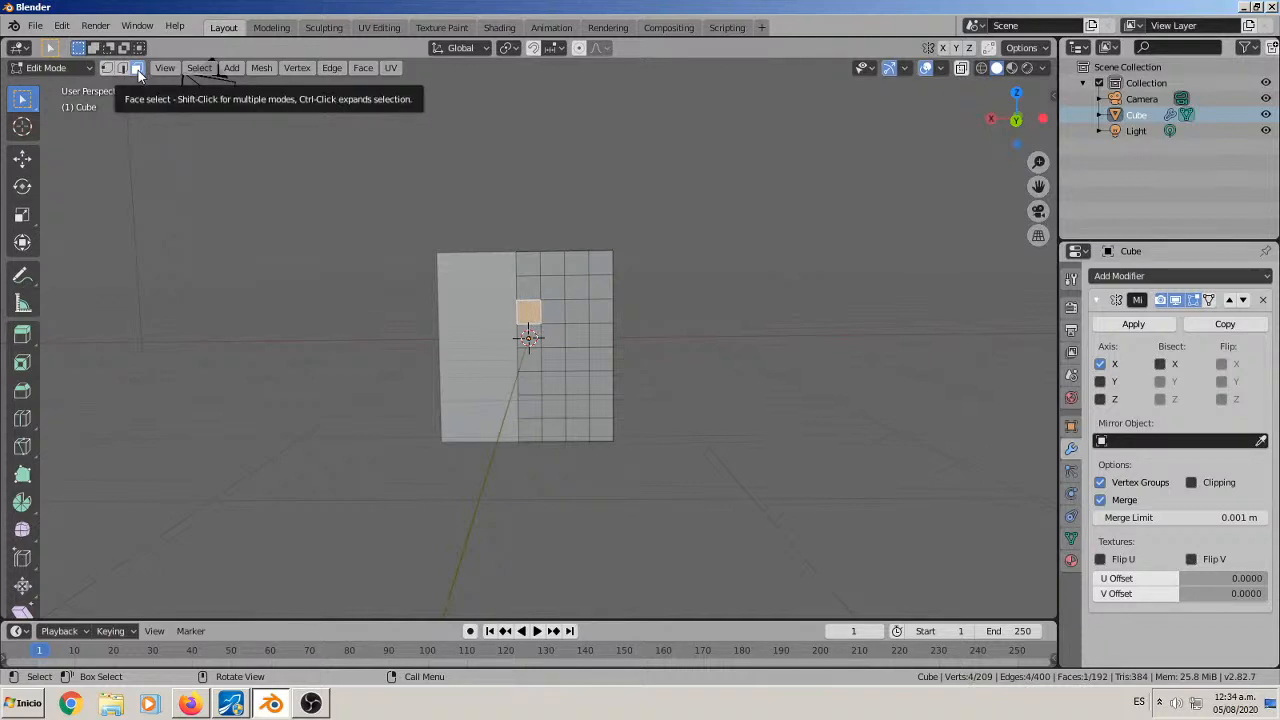
pyautogui.click(553, 316)
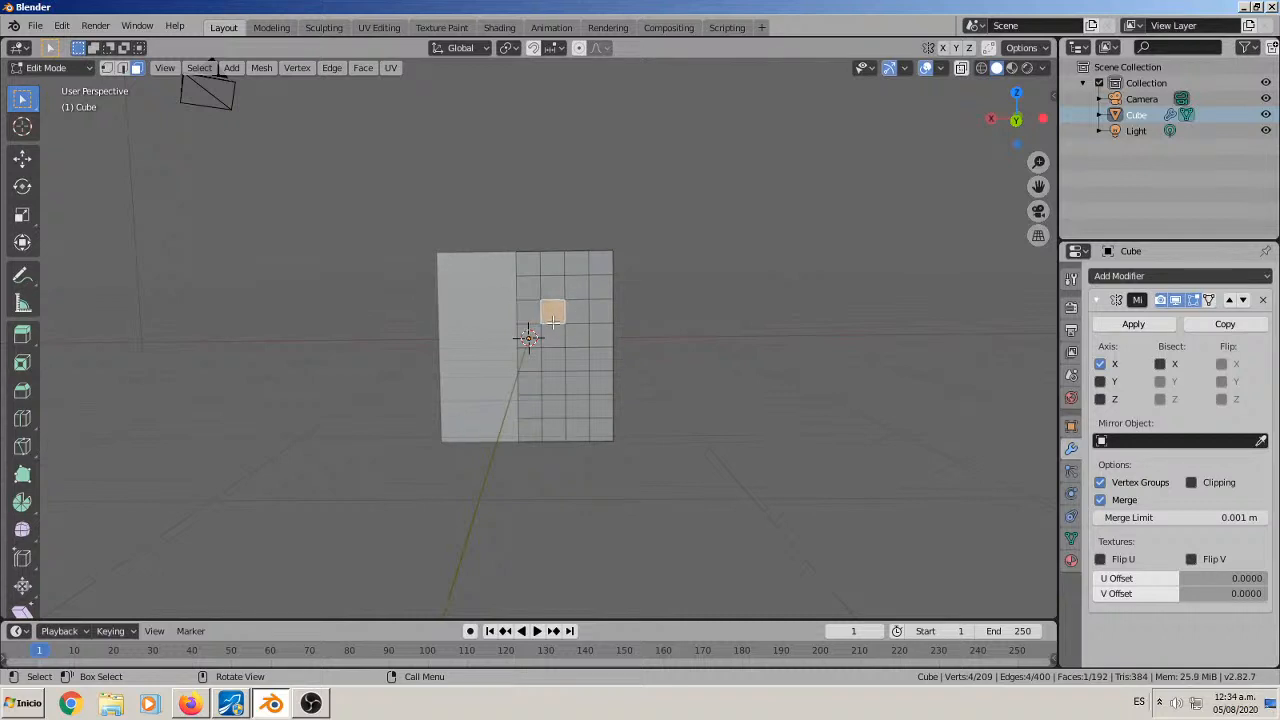
pyautogui.keyDown('shift'); pyautogui.click(551, 334); pyautogui.keyUp('shift')
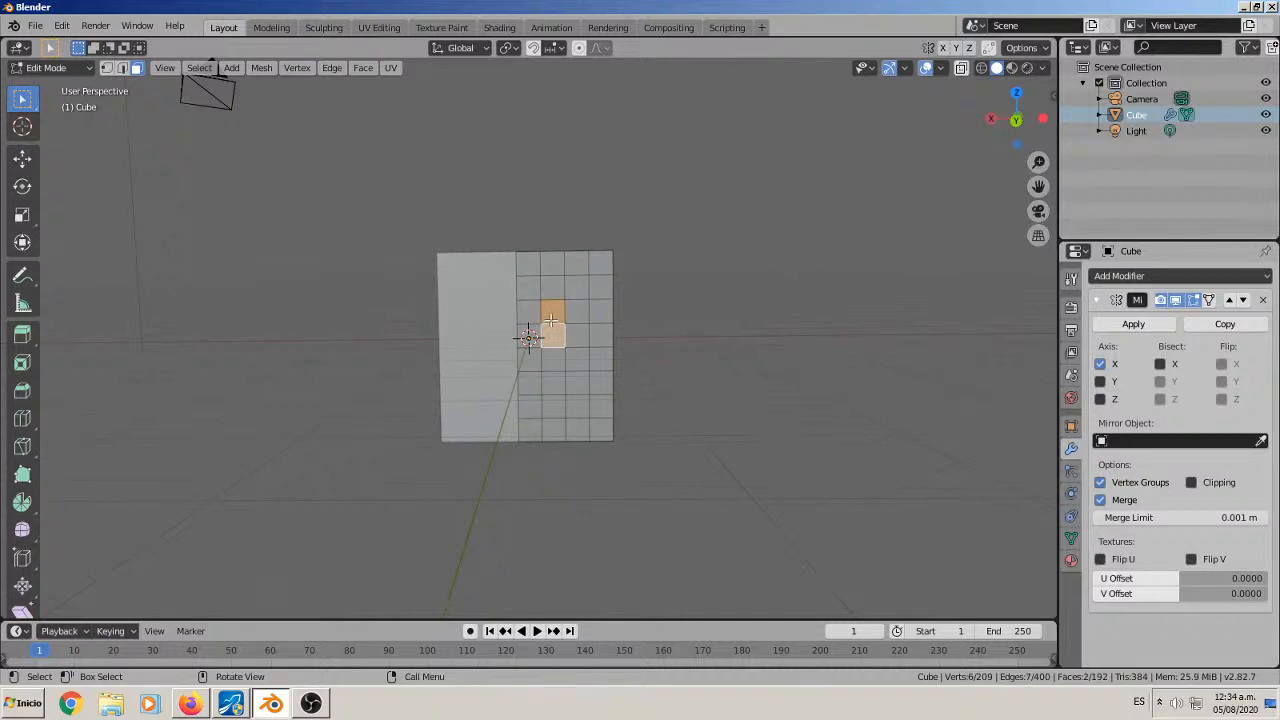
pyautogui.rightClick(551, 330)
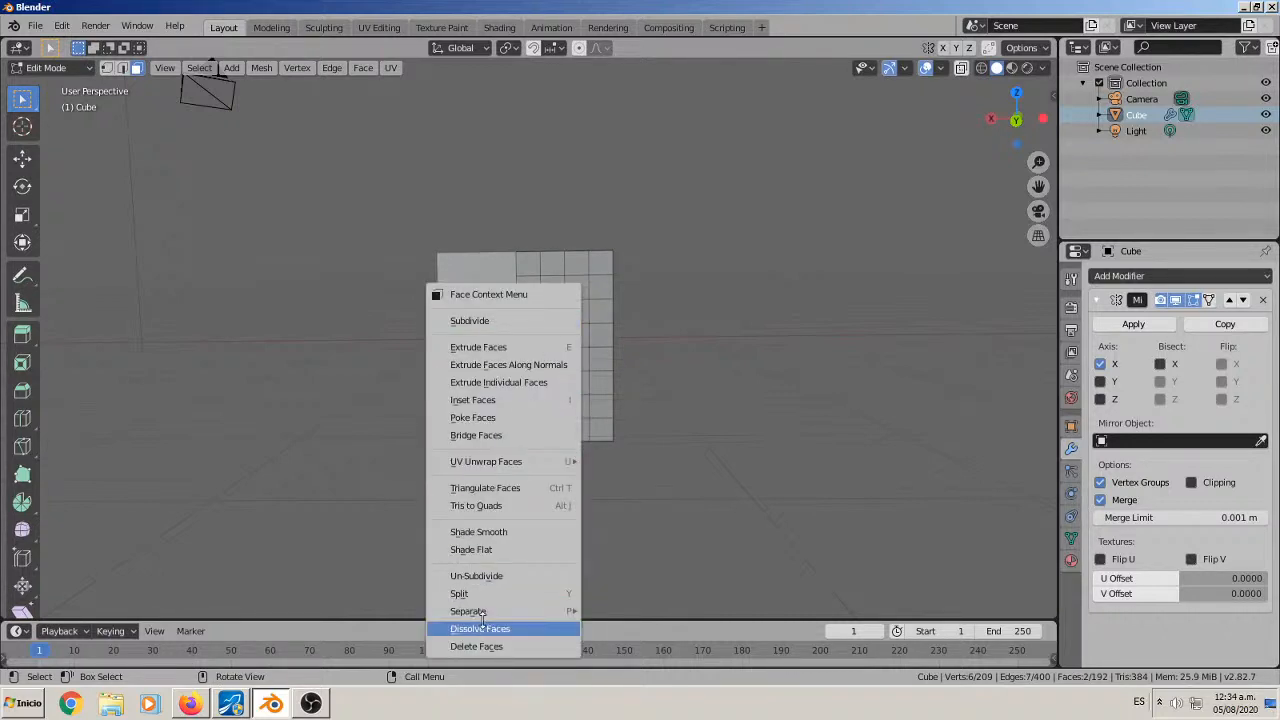
pyautogui.click(480, 628)
pyautogui.rightClick(545, 352)
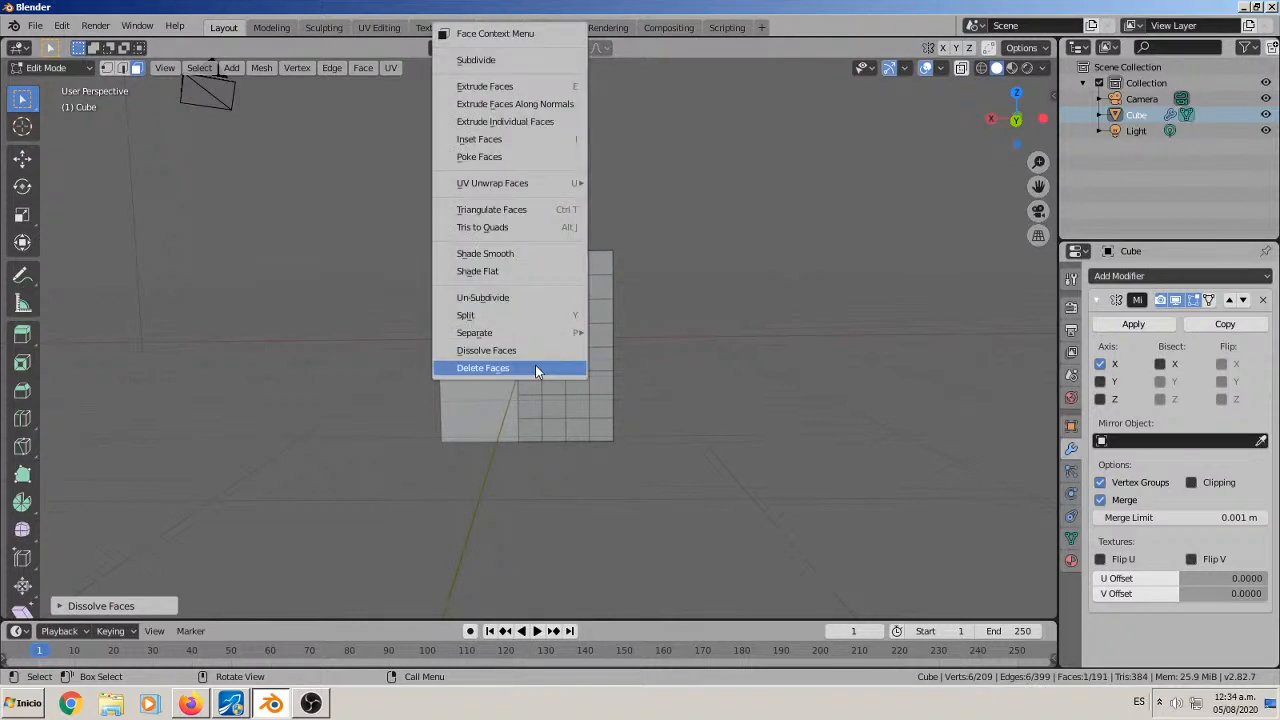
pyautogui.click(535, 369)
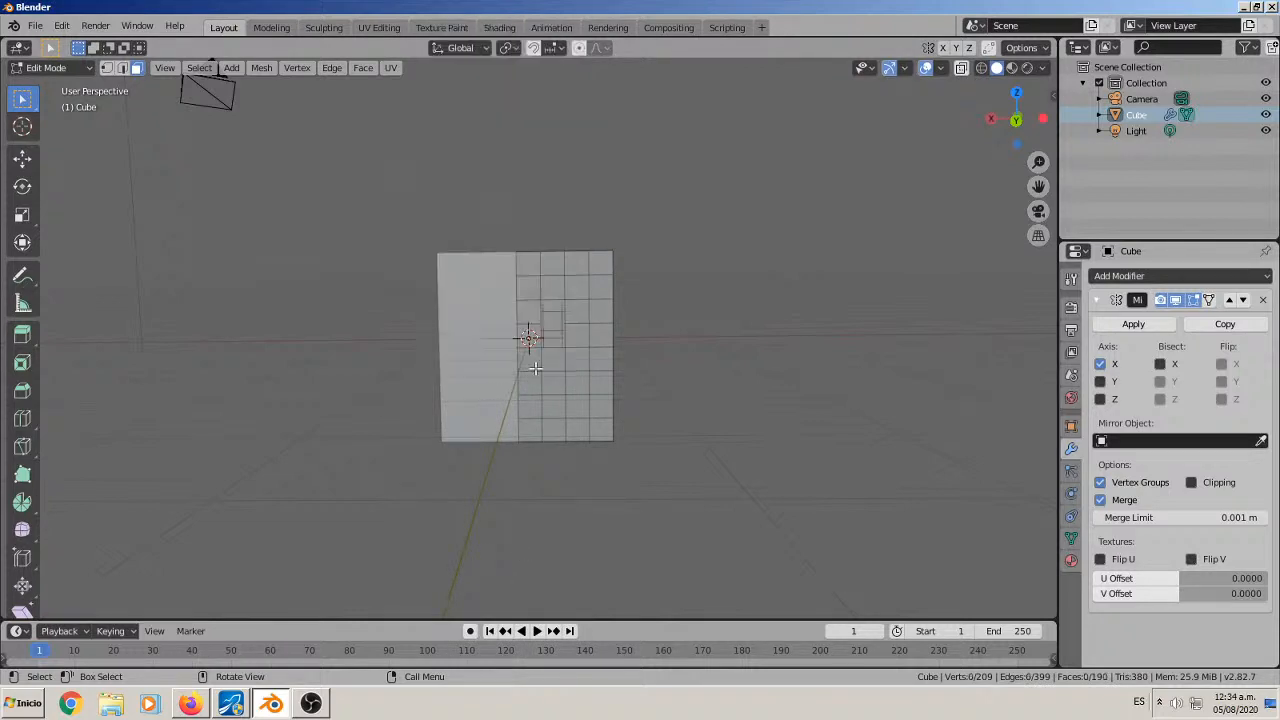
# Delete the two side-by-side front faces next to the mirror seam in the second-lowest row to open a mouth hole.
pyautogui.moveTo(540, 420); pyautogui.dragTo(506, 392, button='middle')
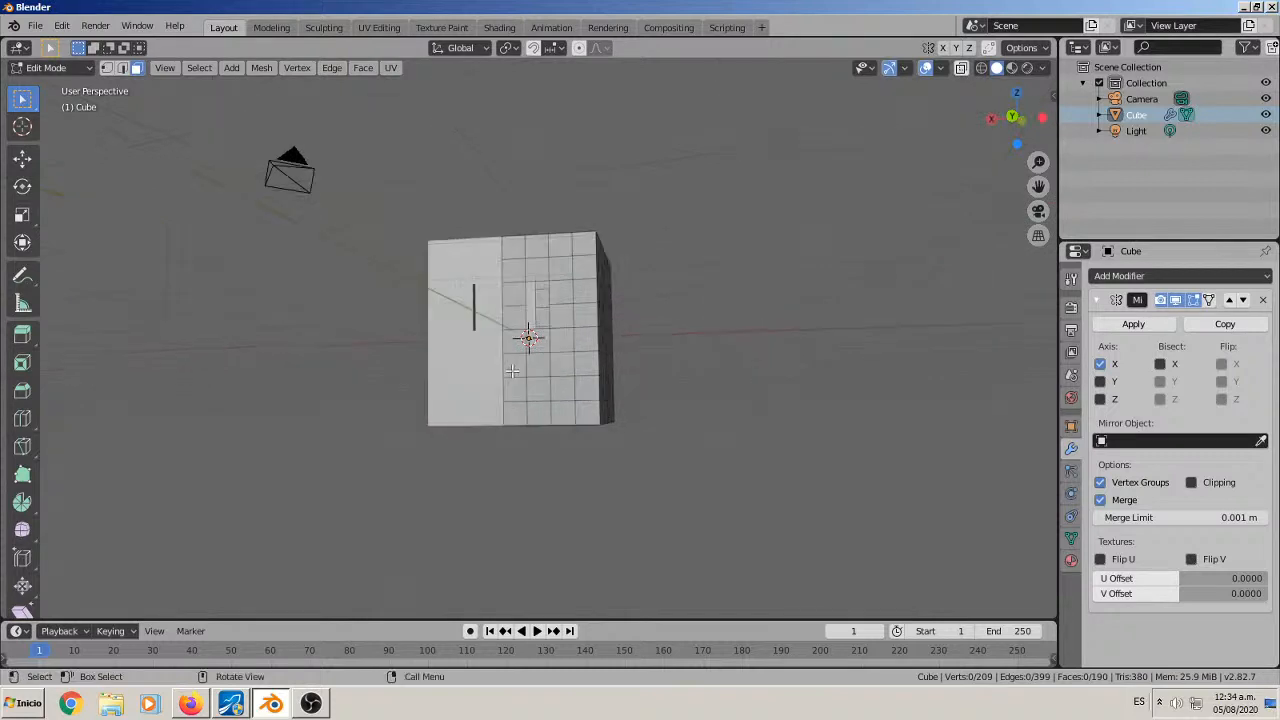
pyautogui.click(512, 370)
pyautogui.click(516, 388)
pyautogui.rightClick(535, 388)
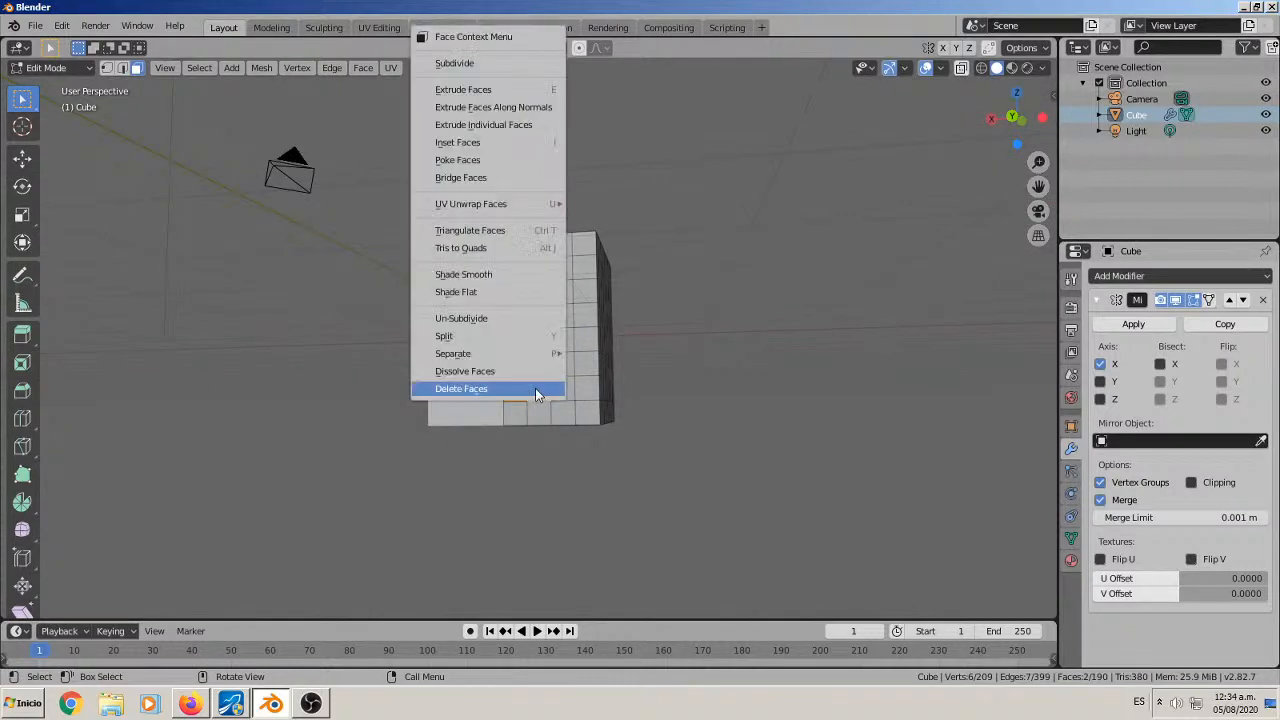
pyautogui.click(535, 388)
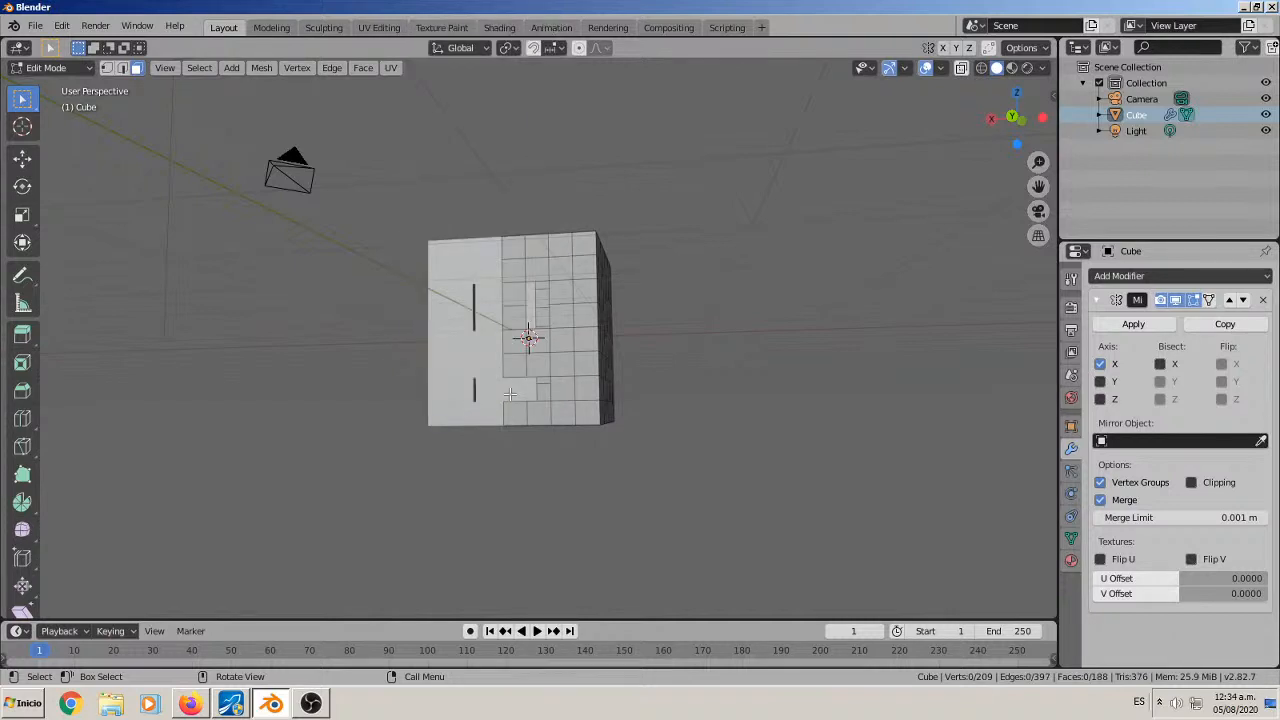
# Turn on Clipping for the Mirror modifier and add a Subdivision Surface modifier to the entire mesh.
pyautogui.moveTo(510, 395); pyautogui.dragTo(623, 420, button='middle')
pyautogui.press('a')
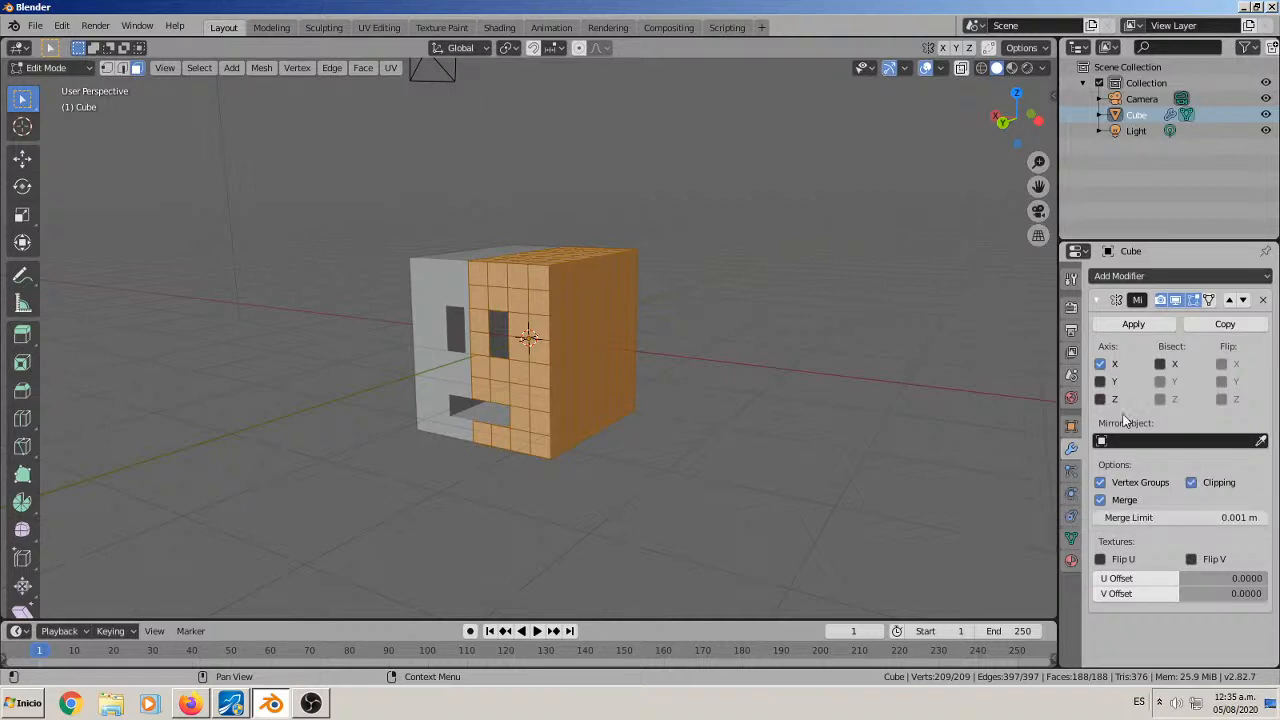
pyautogui.click(1128, 277)
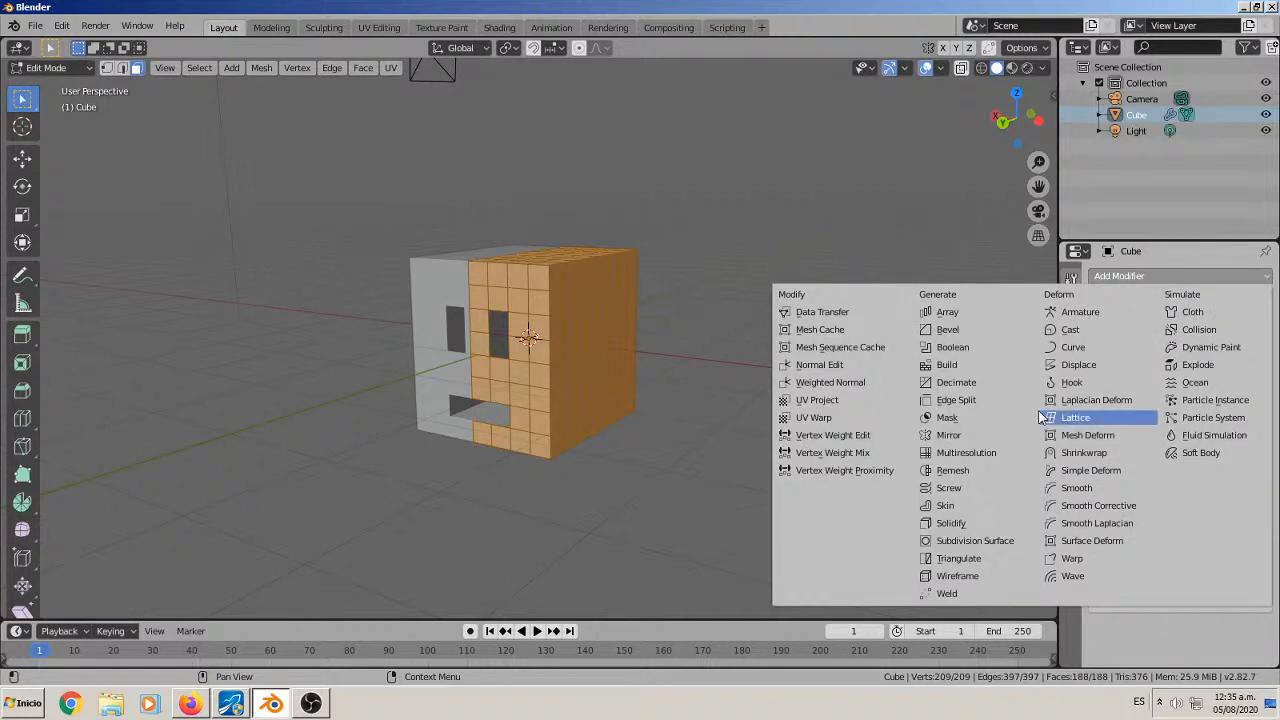
pyautogui.click(966, 543)
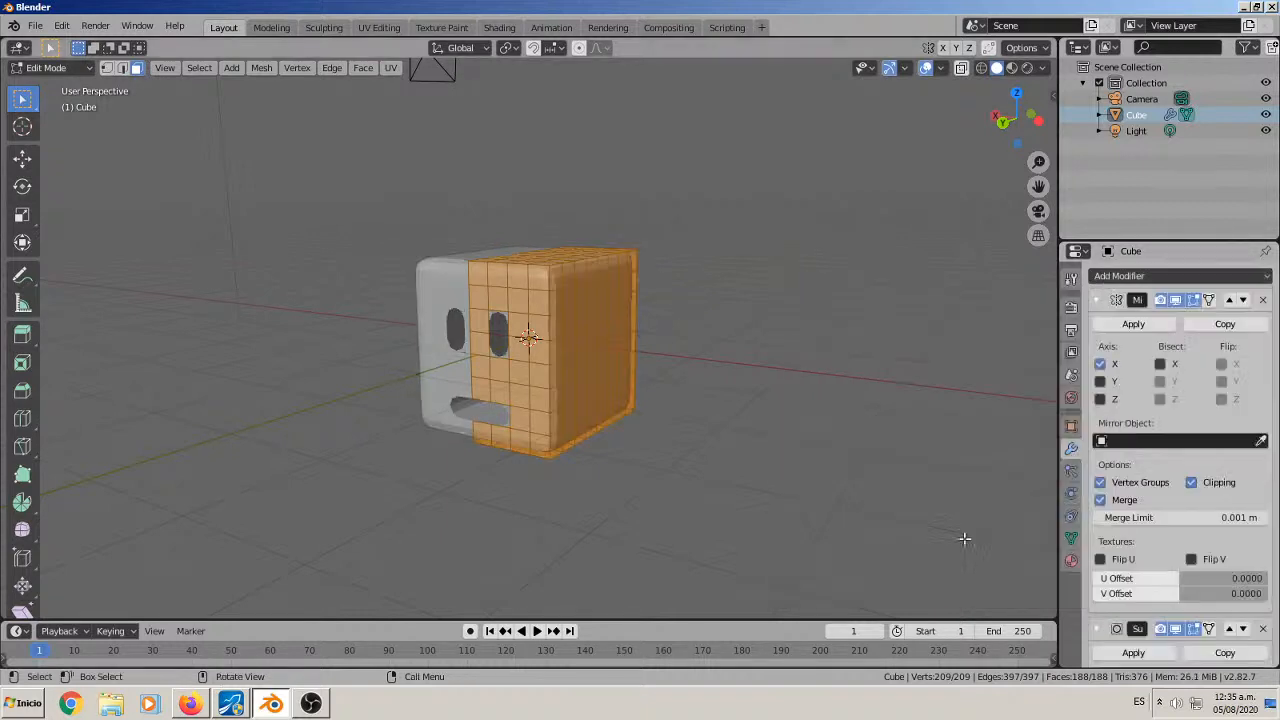
# Set the Subdivision Surface modifier's viewport subdivisions to 2 and inspect the smoothed head.
pyautogui.moveTo(664, 418)
pyautogui.mouseDown(button='middle')
pyautogui.moveTo(700, 391)
pyautogui.moveTo(660, 415)
pyautogui.mouseUp(button='middle')
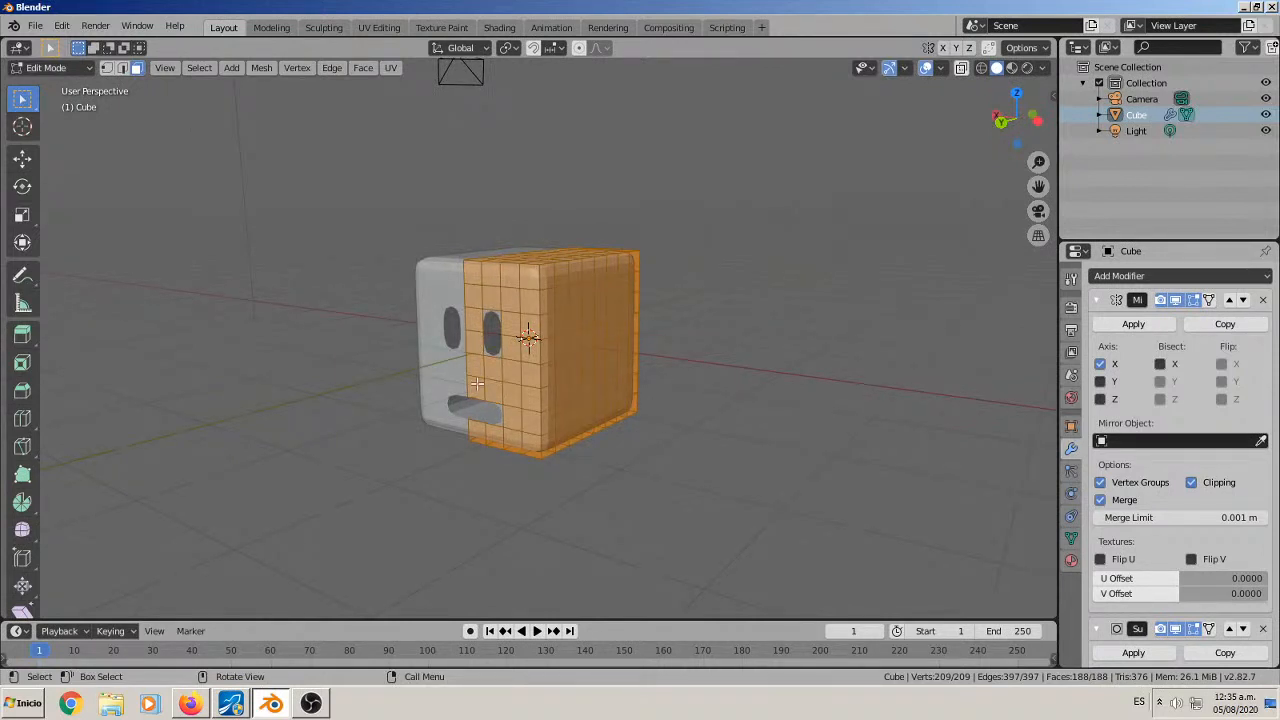
pyautogui.moveTo(477, 383); pyautogui.dragTo(553, 383, button='middle')
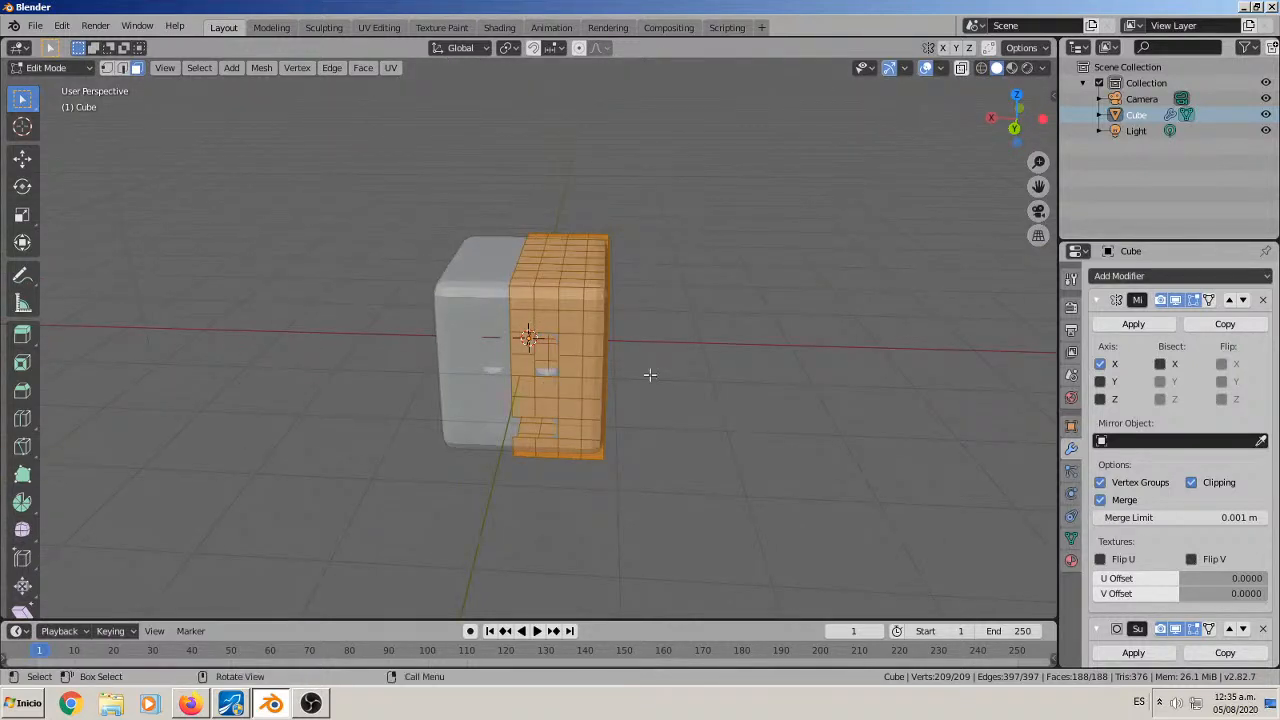
pyautogui.scroll(-3, 1150, 550)
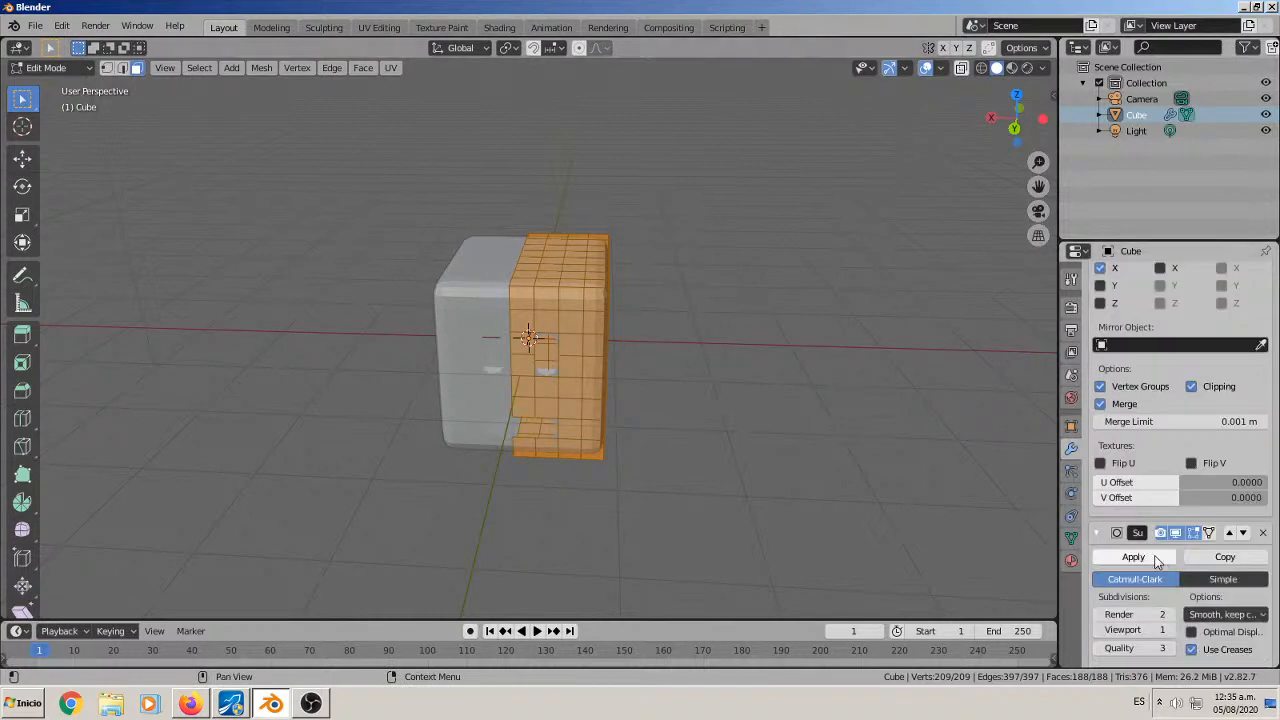
pyautogui.click(1166, 623)
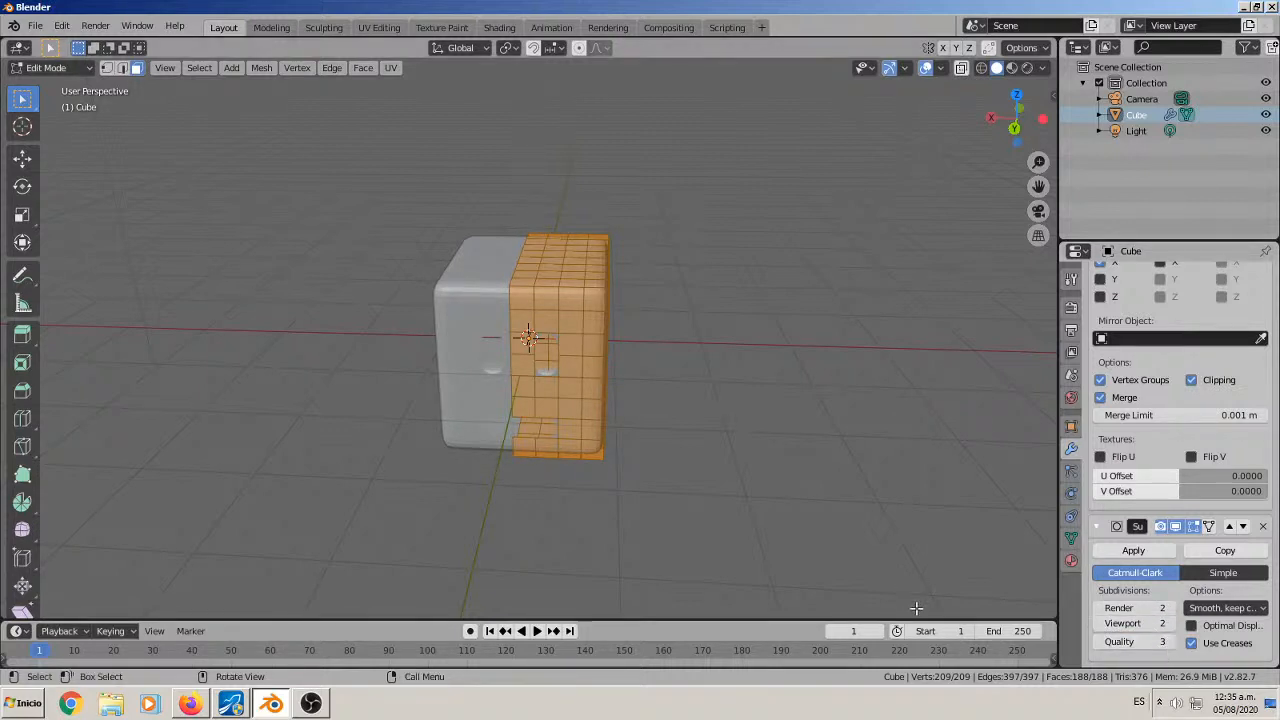
pyautogui.moveTo(903, 585); pyautogui.dragTo(846, 554, button='middle')
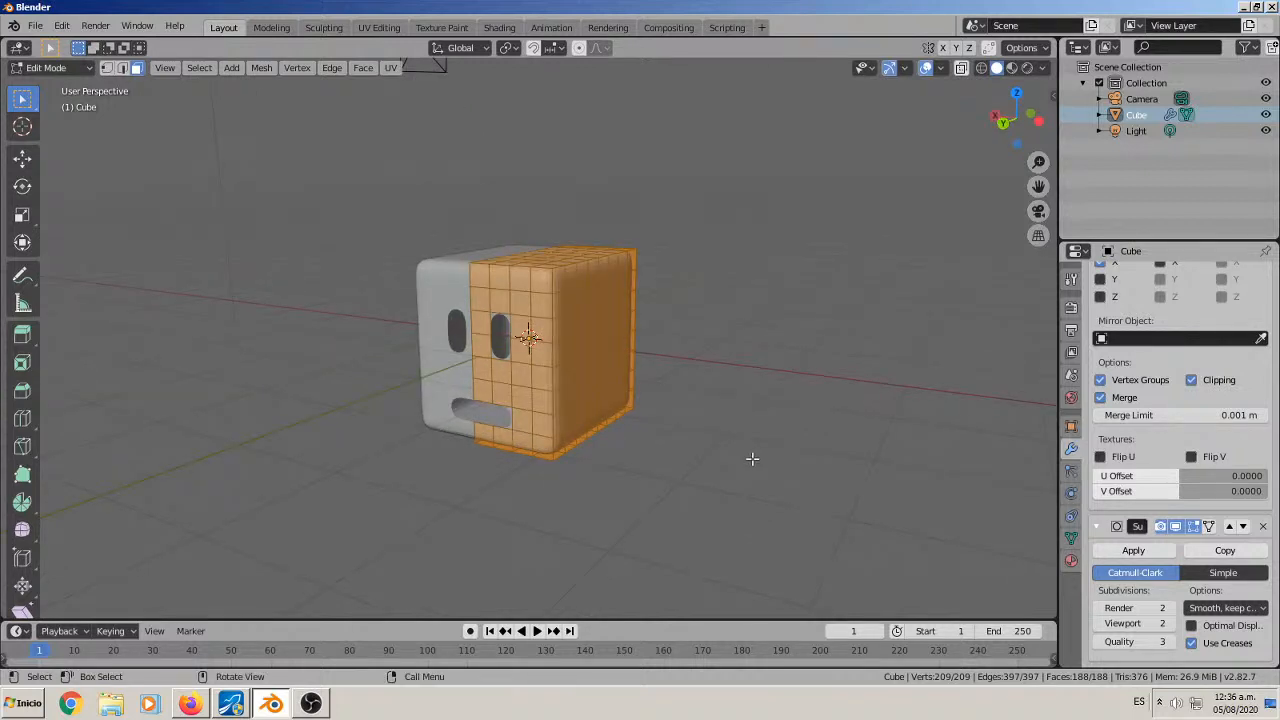
pyautogui.moveTo(752, 459); pyautogui.dragTo(763, 444, button='middle')
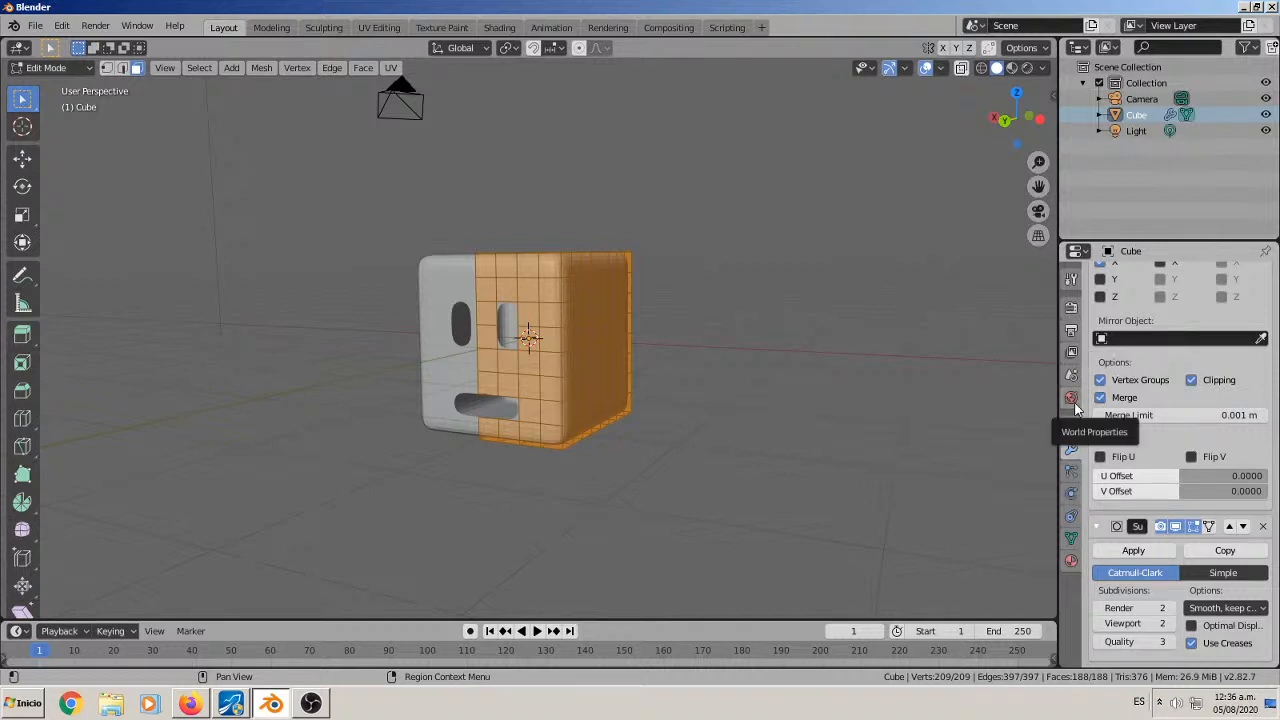
# Create a new material for the head and set its base color to a light peach.
pyautogui.click(1071, 563)
pyautogui.click(1133, 346)
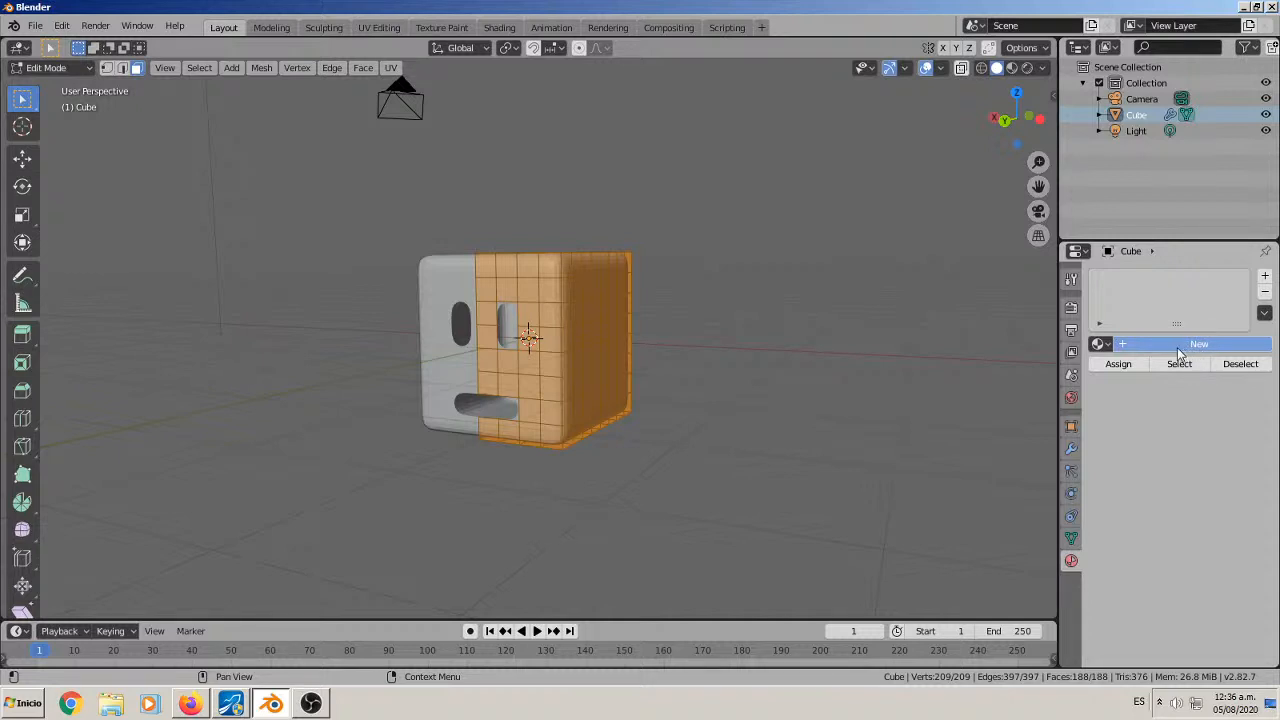
pyautogui.doubleClick(1178, 352)
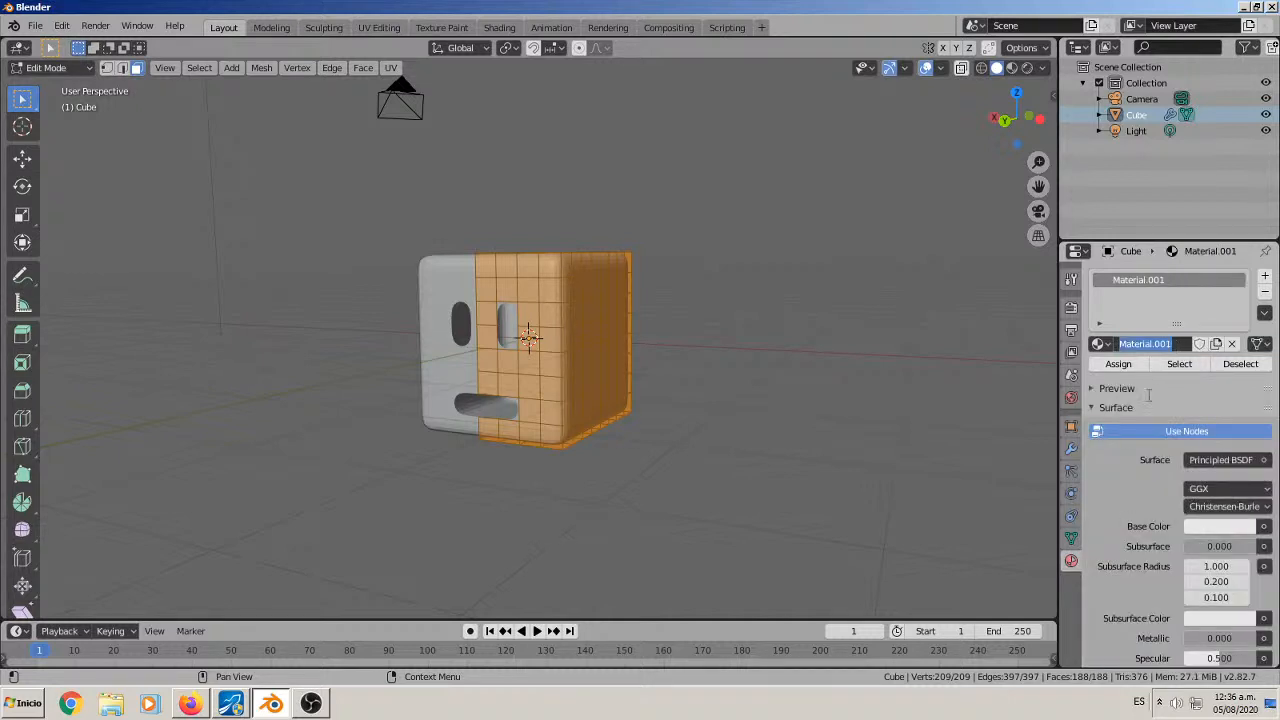
pyautogui.click(1201, 529)
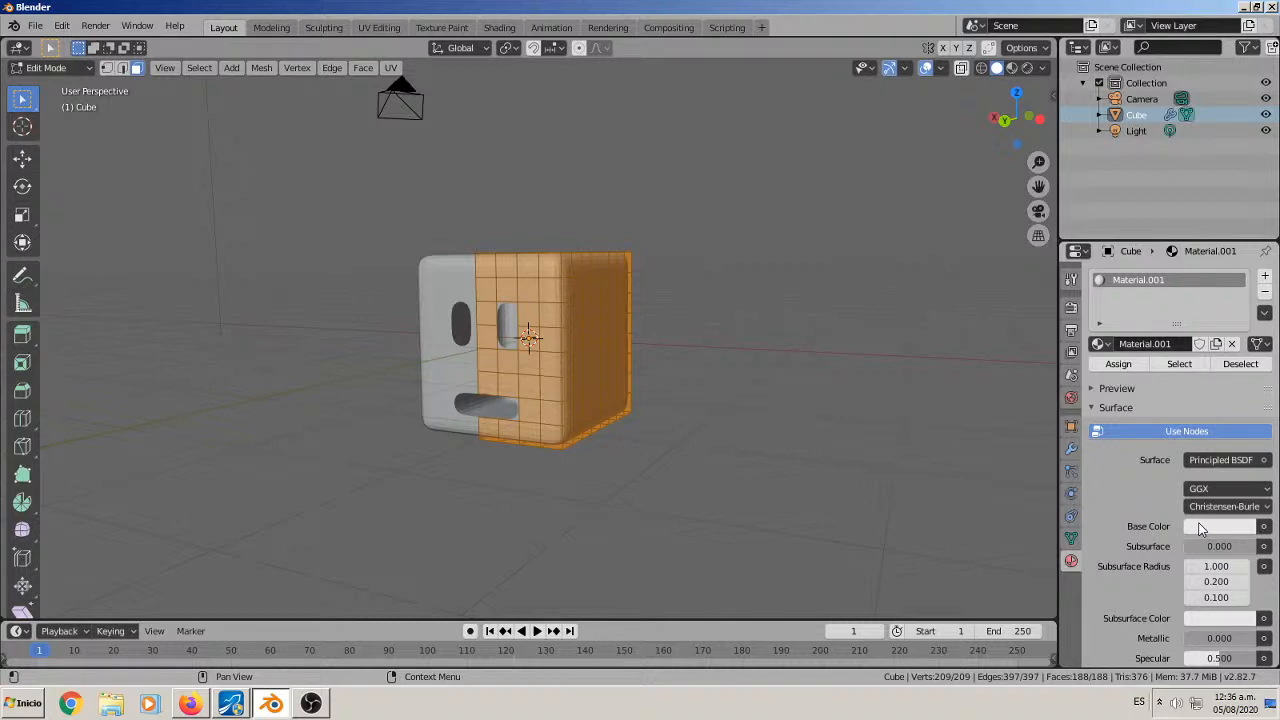
pyautogui.click(1201, 527)
pyautogui.click(1205, 525)
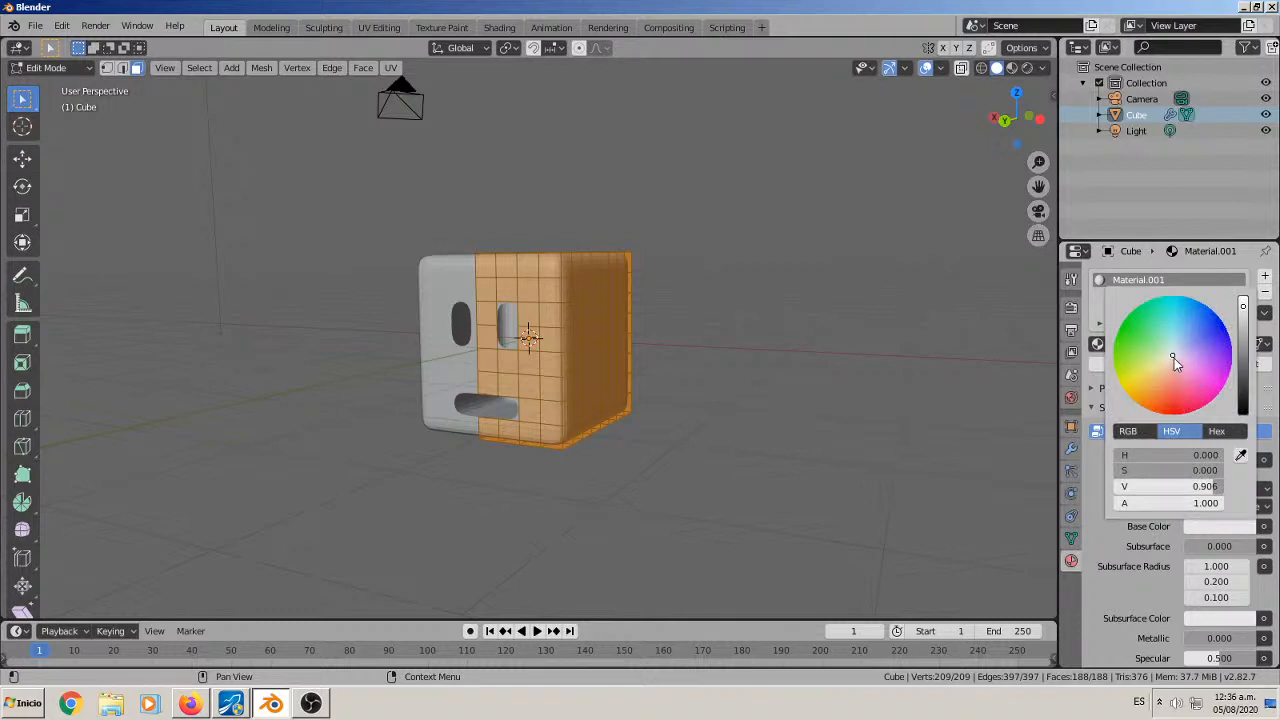
pyautogui.moveTo(1174, 355)
pyautogui.mouseDown()
pyautogui.moveTo(1170, 404)
pyautogui.moveTo(1167, 365)
pyautogui.mouseUp()
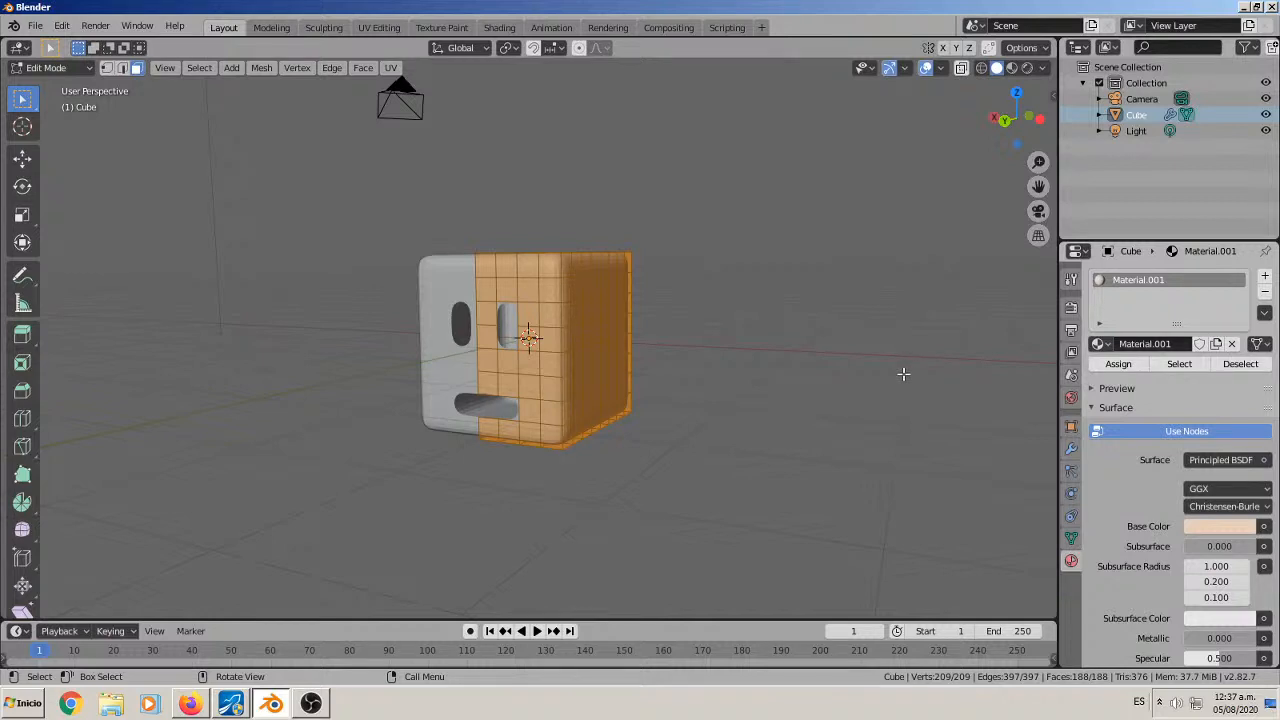
# Display the viewport in Material Preview and shift the head material's base color to a light pink.
pyautogui.click(1011, 68)
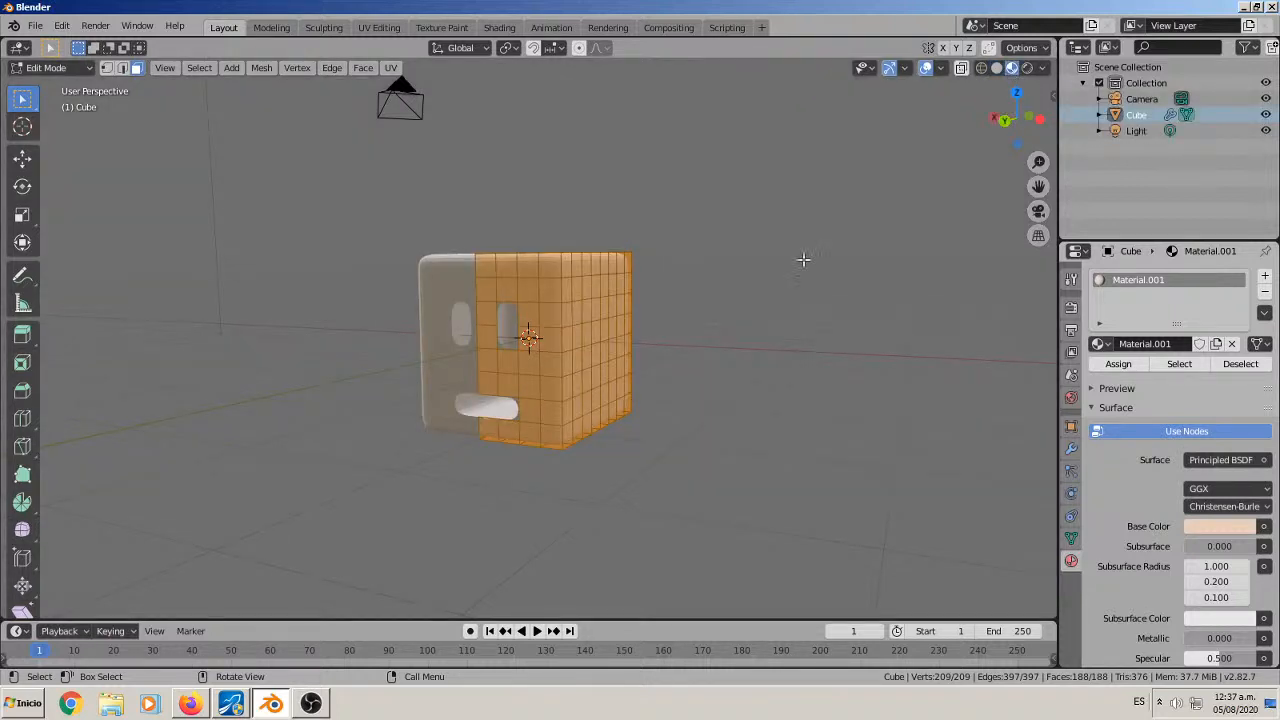
pyautogui.moveTo(803, 260); pyautogui.dragTo(985, 420, button='middle')
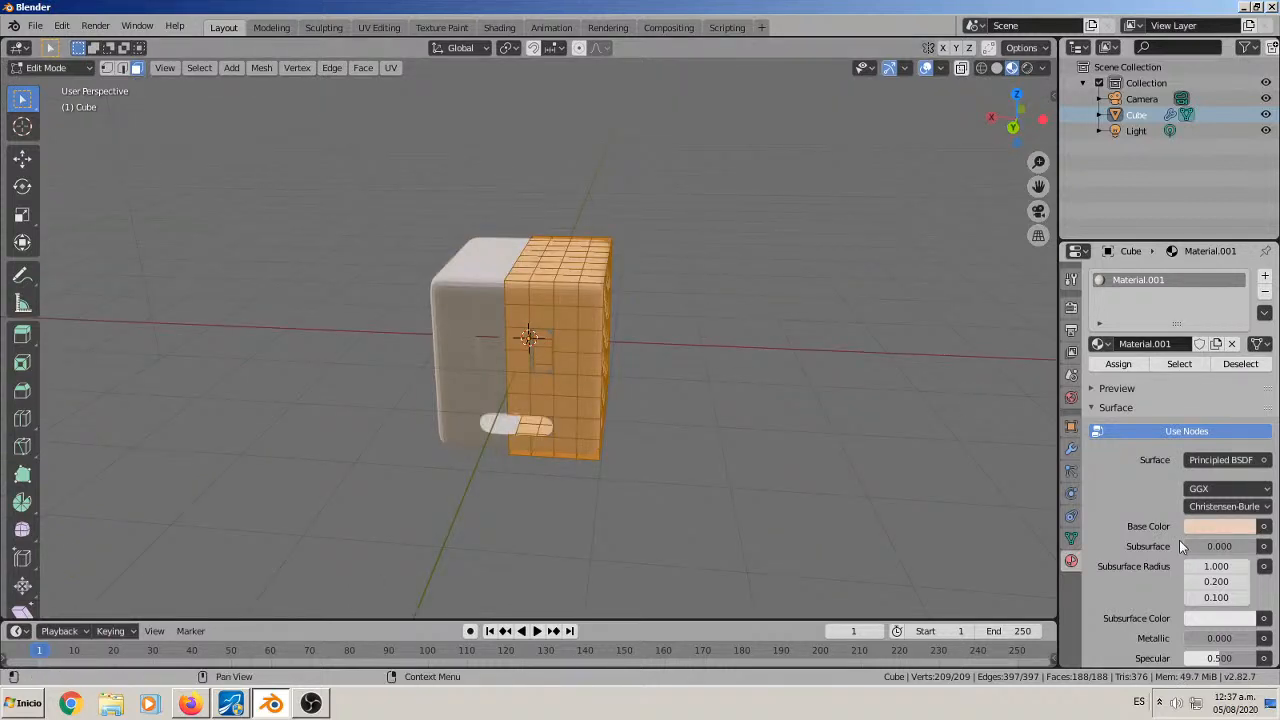
pyautogui.click(1200, 526)
pyautogui.moveTo(1167, 365); pyautogui.dragTo(1170, 367)
pyautogui.moveTo(820, 440); pyautogui.dragTo(746, 413, button='middle')
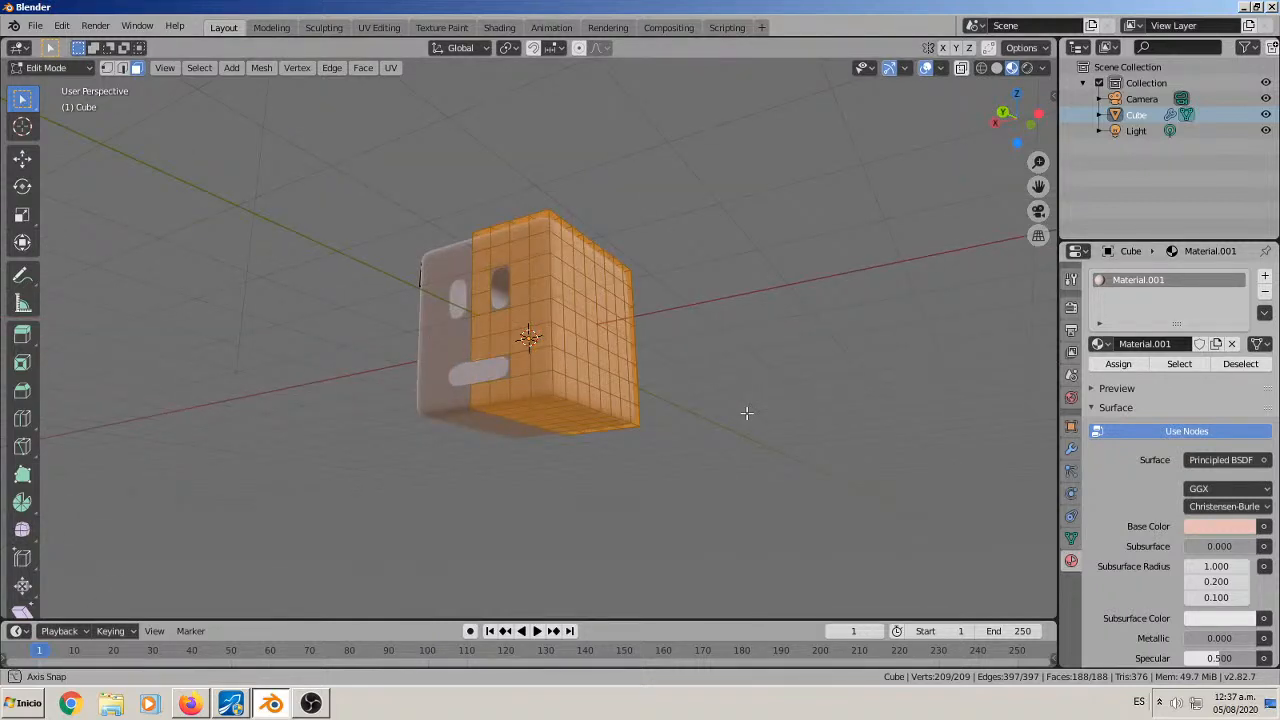
pyautogui.moveTo(746, 413); pyautogui.dragTo(840, 414, button='middle')
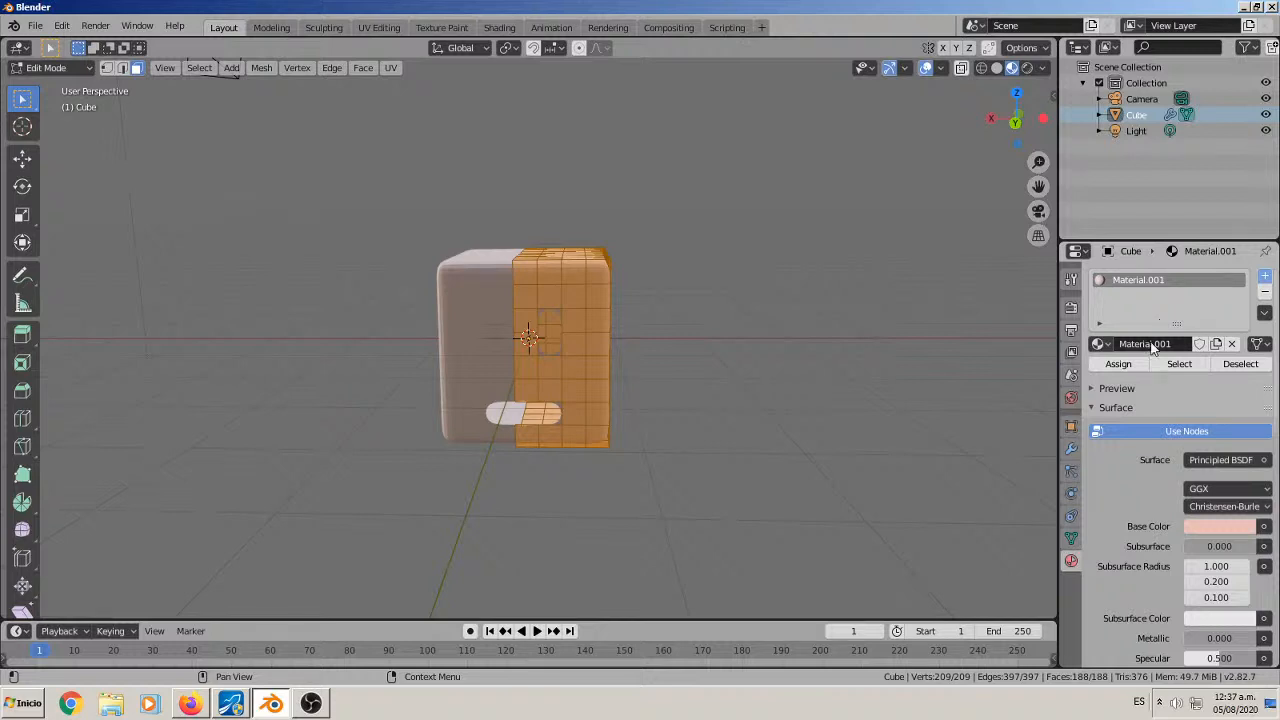
# Add a second material with a brown base color and assign it to the faces at the top of the head.
pyautogui.click(1181, 379)
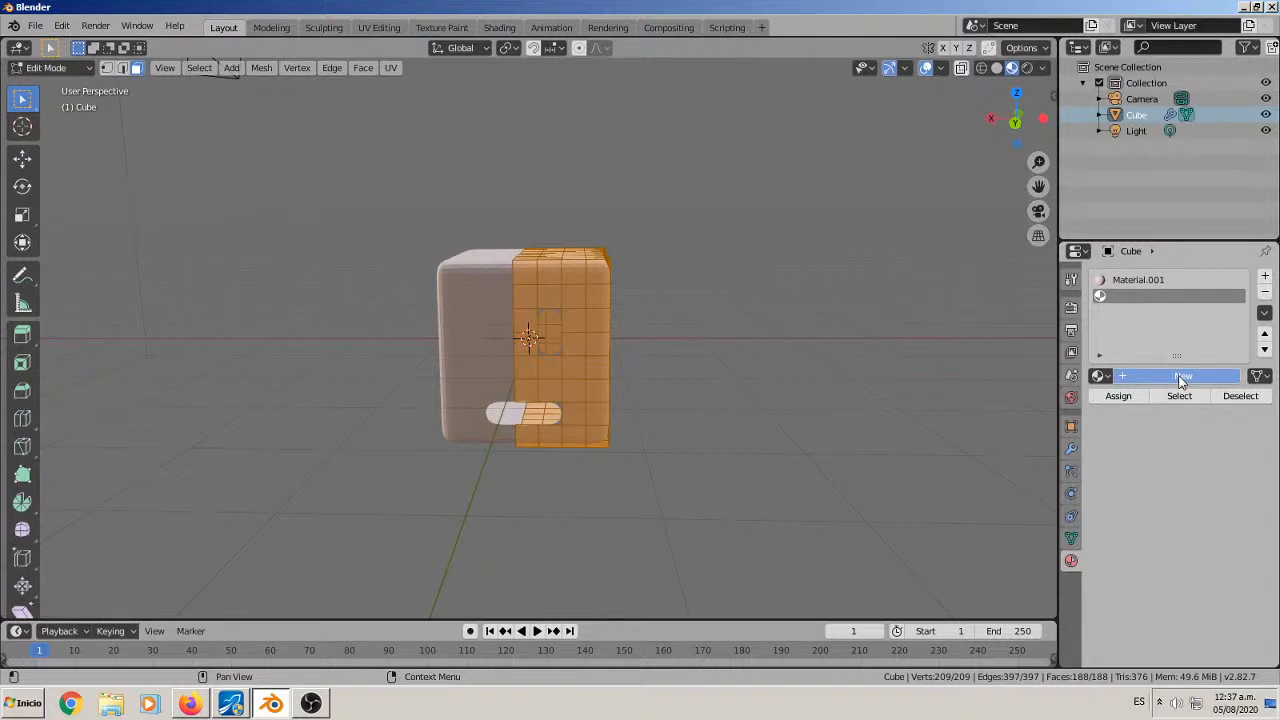
pyautogui.click(1181, 379)
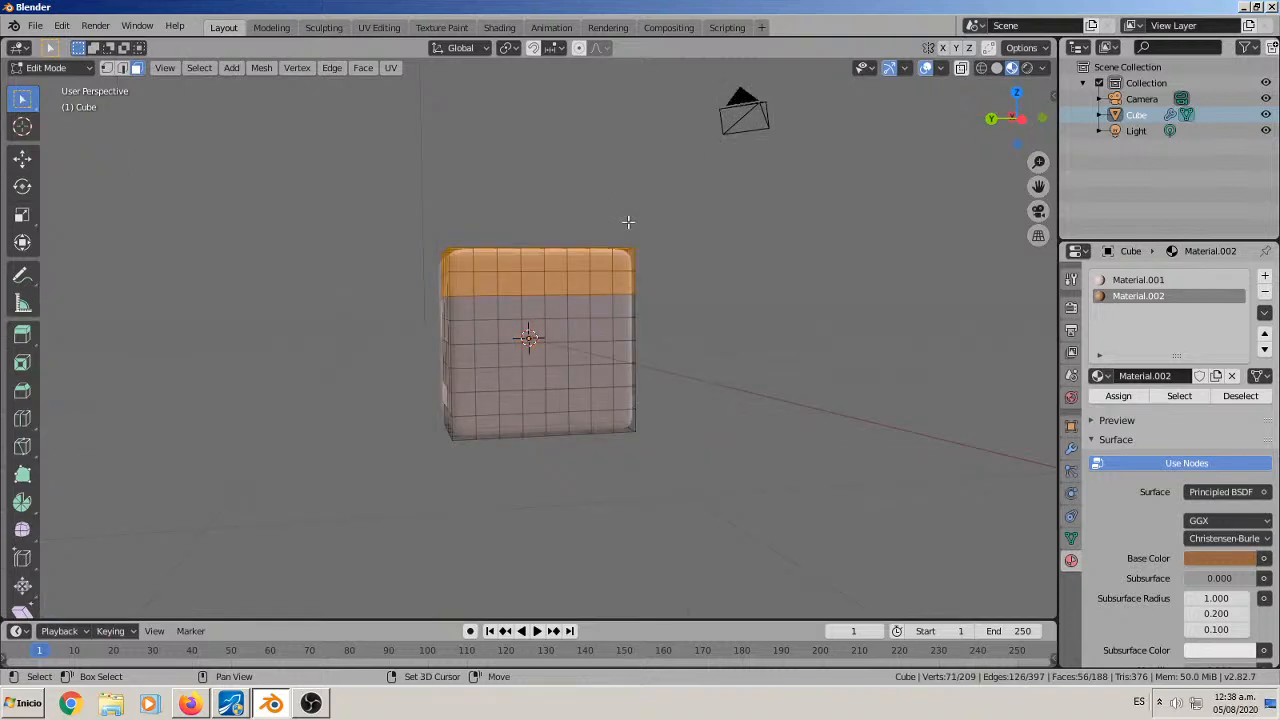
pyautogui.moveTo(628, 222); pyautogui.dragTo(982, 358, button='middle')
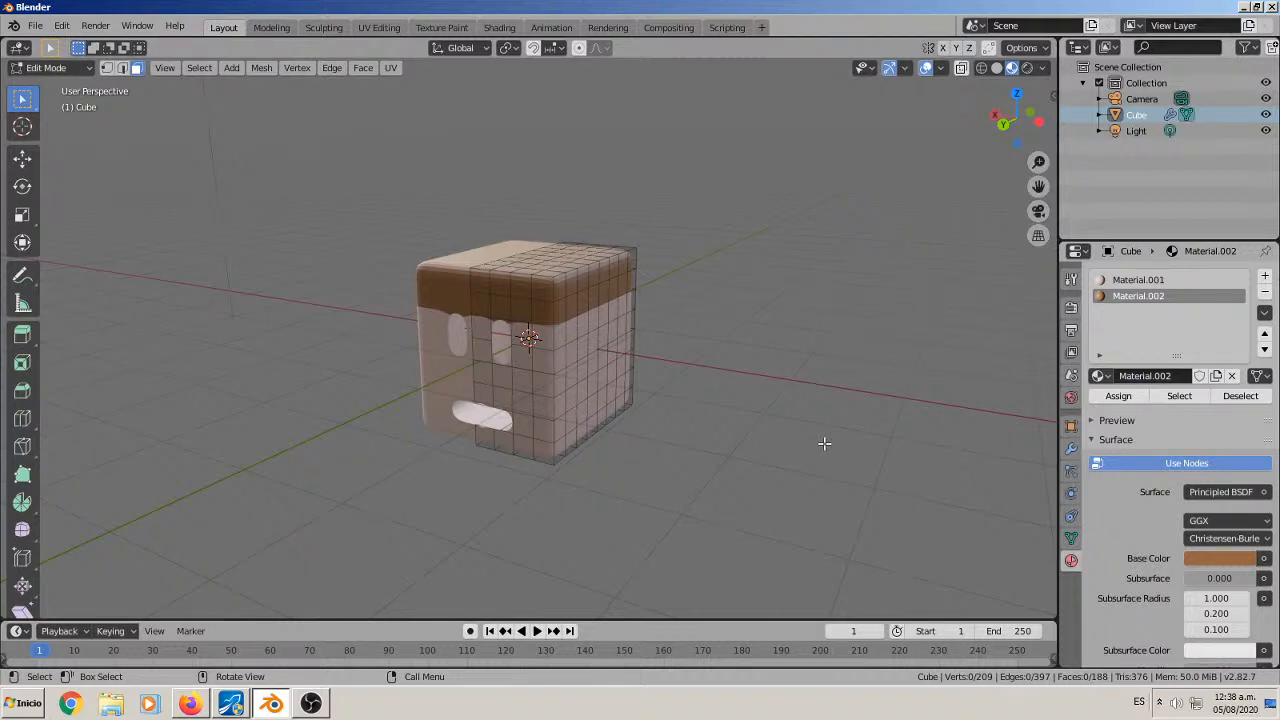
# Select the second row of faces from the top around the head and reassign Material.001 to it.
pyautogui.moveTo(824, 443); pyautogui.dragTo(761, 437, button='middle')
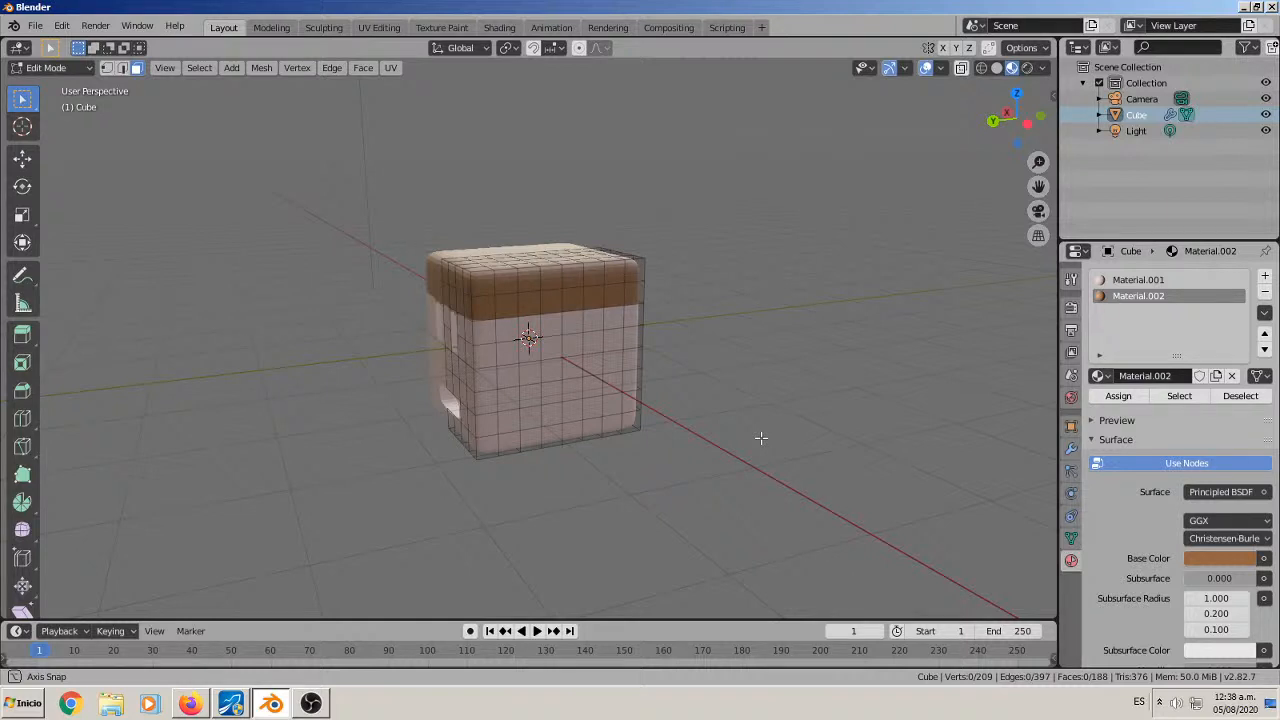
pyautogui.moveTo(761, 438); pyautogui.dragTo(774, 431, button='middle')
pyautogui.click(449, 294)
pyautogui.keyDown('shift'); pyautogui.click(457, 297); pyautogui.keyUp('shift')
pyautogui.keyDown('shift'); pyautogui.click(467, 300); pyautogui.keyUp('shift')
pyautogui.keyDown('shift'); pyautogui.click(478, 303); pyautogui.keyUp('shift')
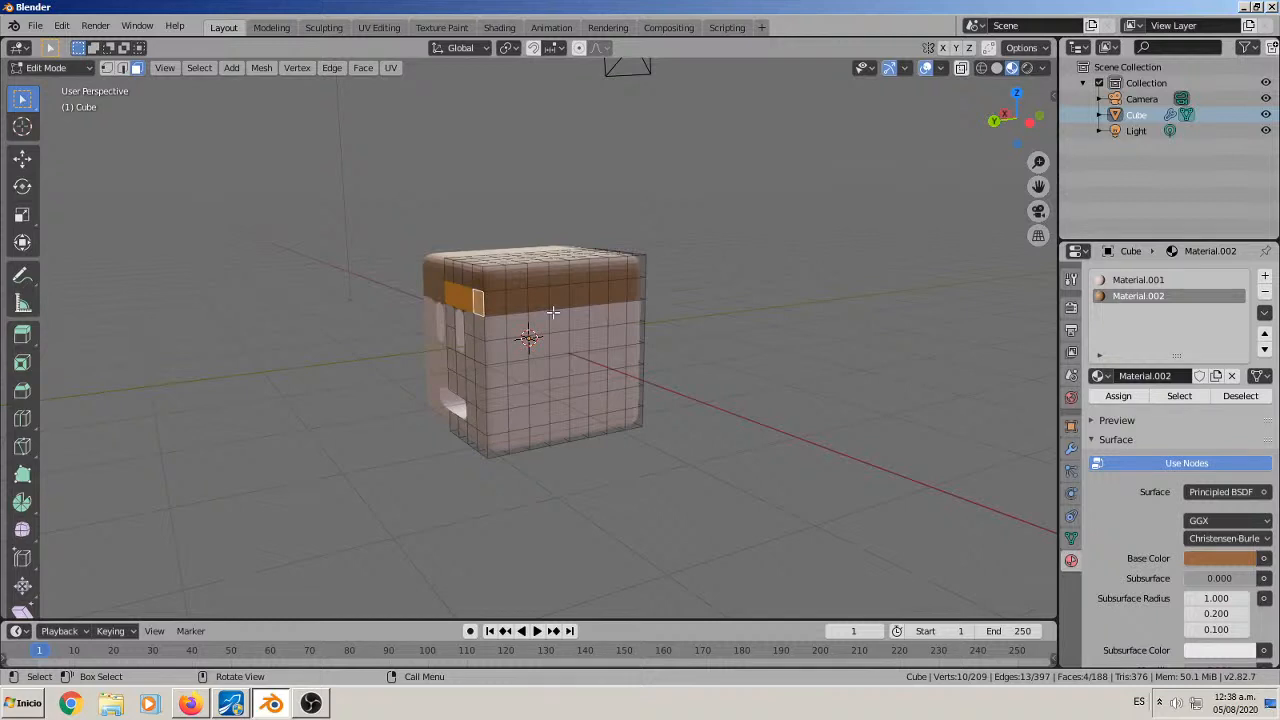
pyautogui.keyDown('shift'); pyautogui.click(496, 302); pyautogui.keyUp('shift')
pyautogui.keyDown('shift'); pyautogui.click(517, 301); pyautogui.keyUp('shift')
pyautogui.keyDown('shift'); pyautogui.click(562, 298); pyautogui.keyUp('shift')
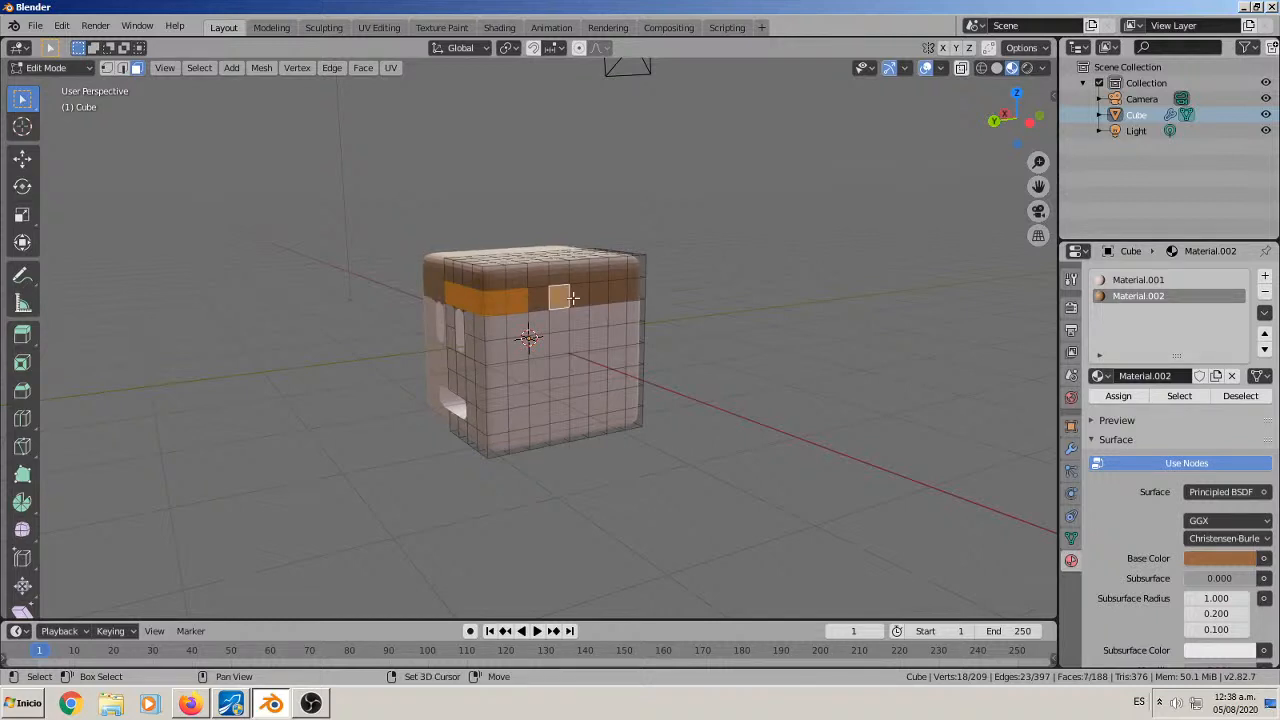
pyautogui.keyDown('shift'); pyautogui.click(538, 299); pyautogui.keyUp('shift')
pyautogui.keyDown('shift'); pyautogui.click(581, 294); pyautogui.keyUp('shift')
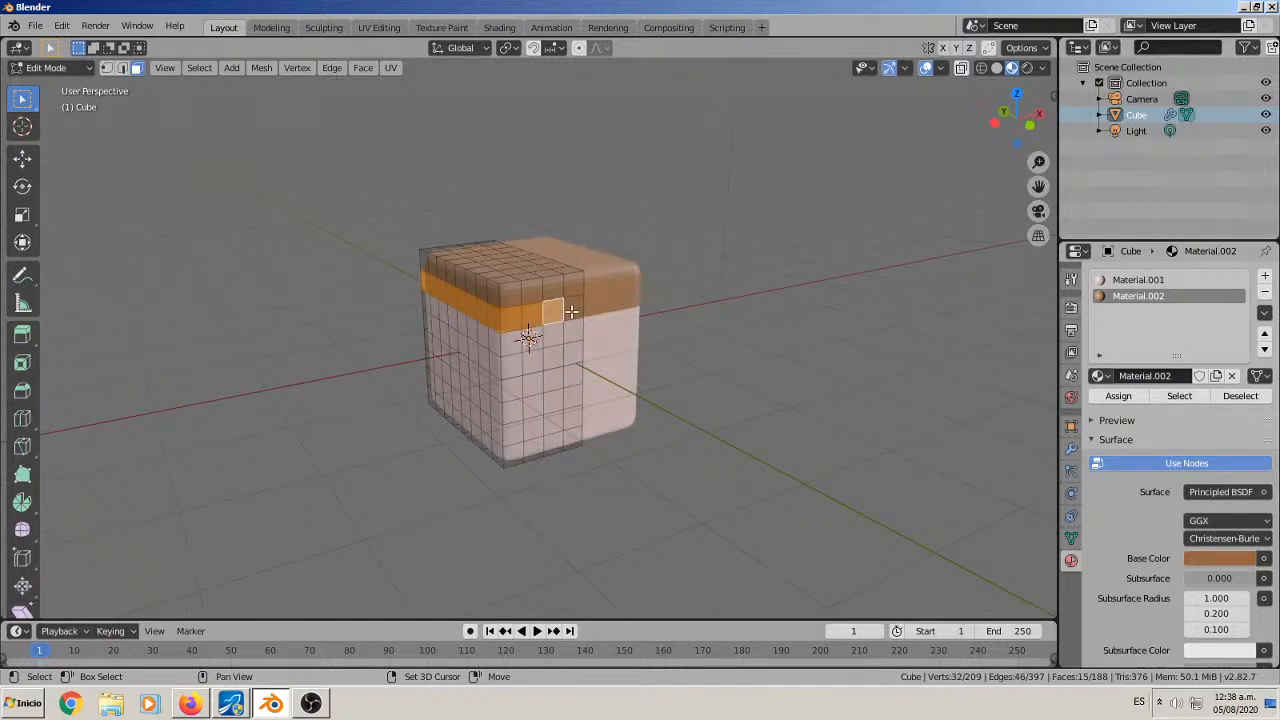
pyautogui.keyDown('shift'); pyautogui.click(571, 310); pyautogui.keyUp('shift')
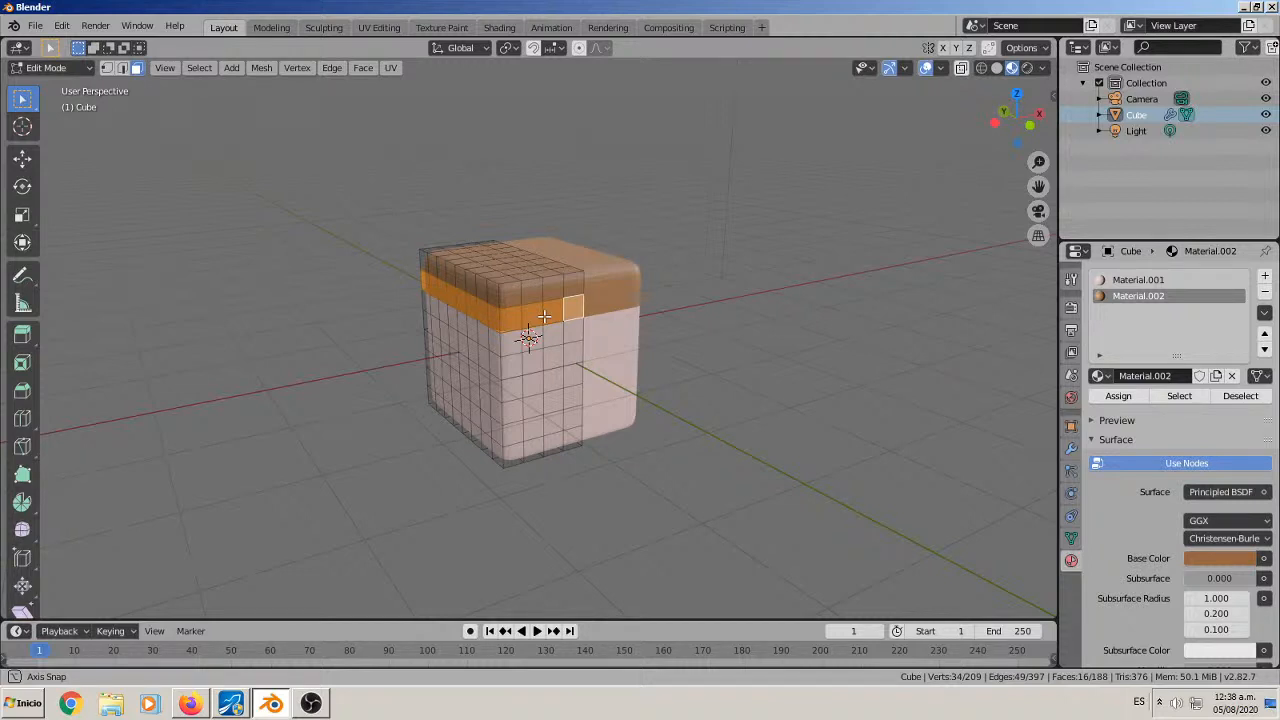
pyautogui.moveTo(543, 316); pyautogui.dragTo(692, 482, button='middle')
pyautogui.click(692, 482)
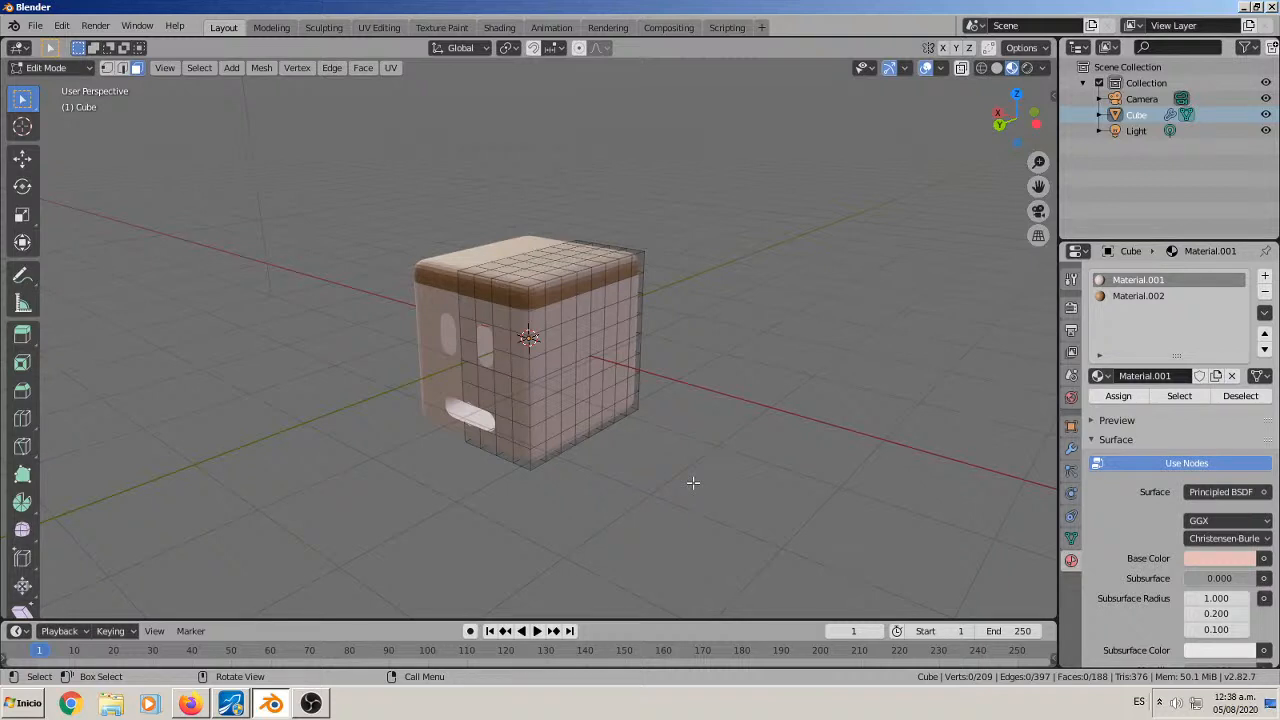
# Extrude an edge of the mouth's rim about 0.29 m inward along the global Y axis.
pyautogui.moveTo(692, 482); pyautogui.dragTo(783, 468, button='middle')
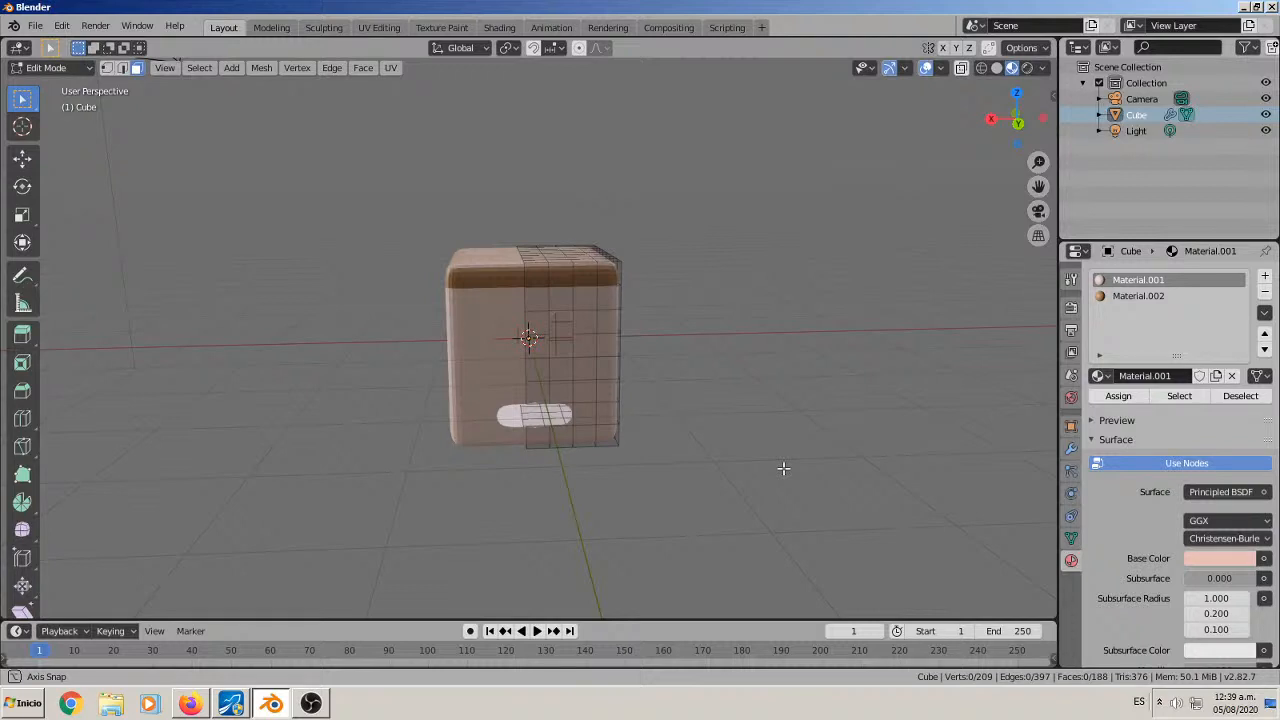
pyautogui.moveTo(783, 468); pyautogui.dragTo(842, 456, button='middle')
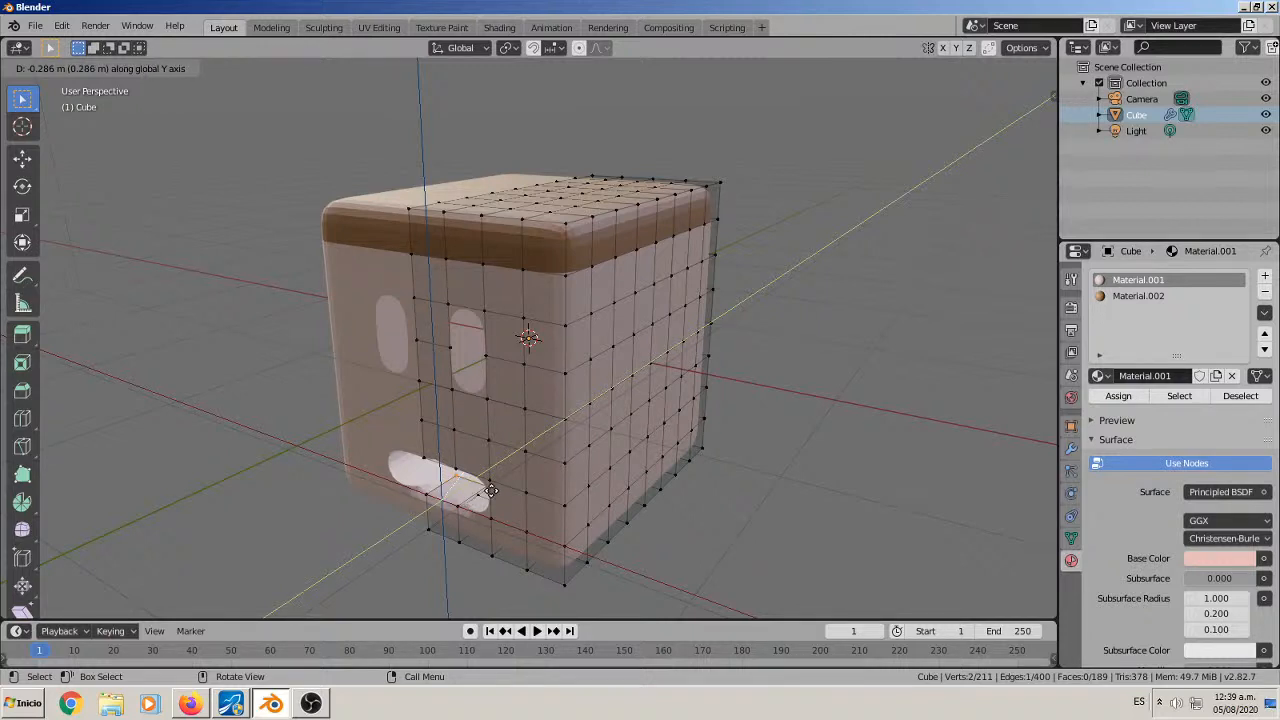
pyautogui.click(501, 490)
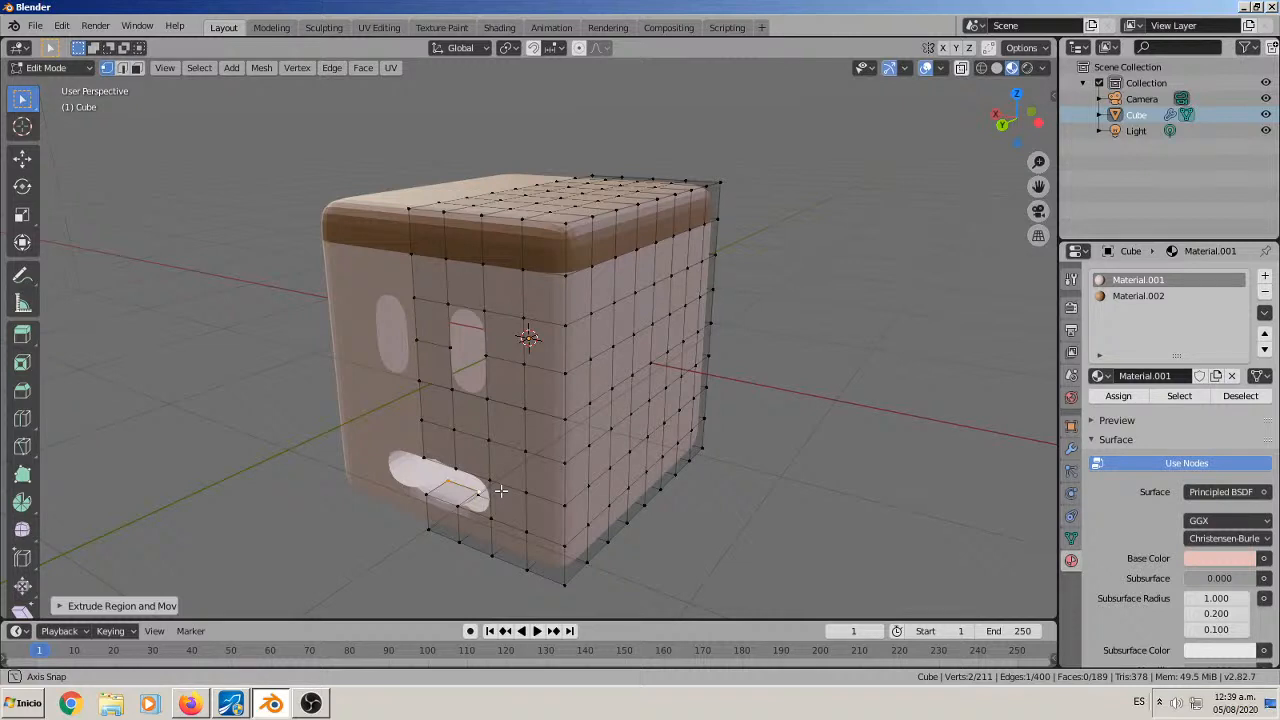
pyautogui.moveTo(500, 490); pyautogui.dragTo(575, 492, button='middle')
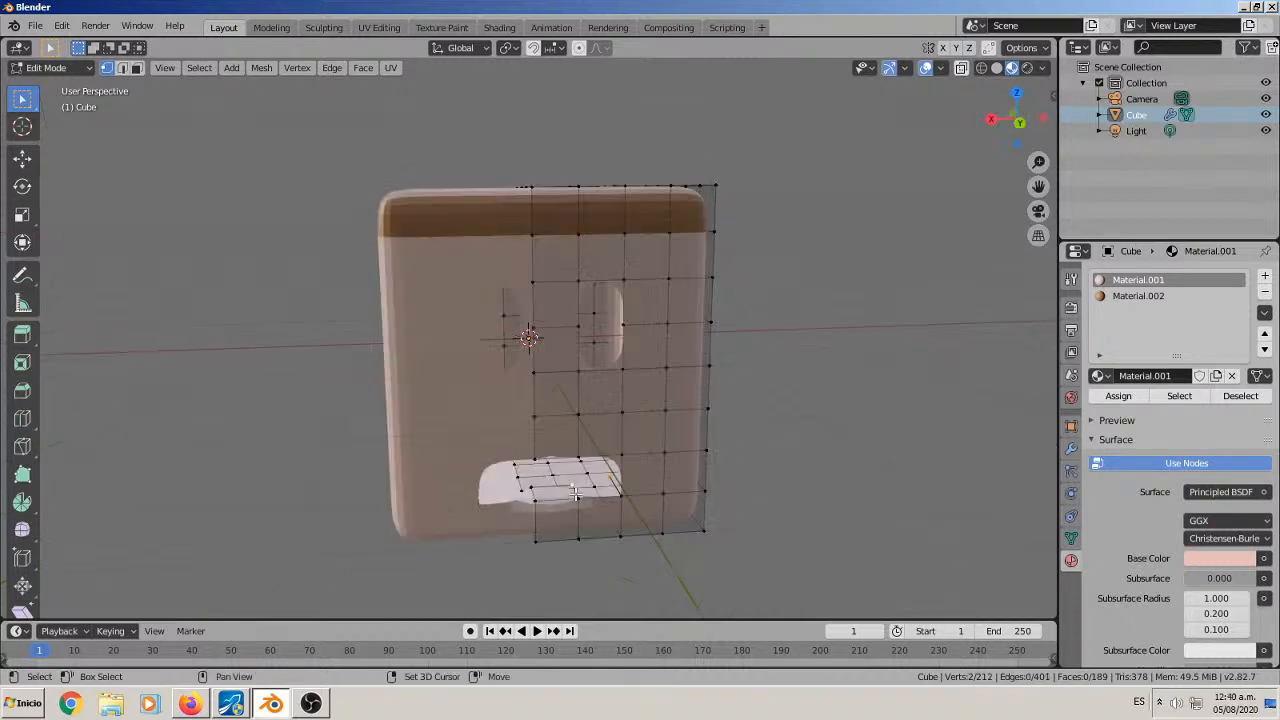
# Fill a face between the extruded inner vertices and two vertices on the mouth's rim.
pyautogui.keyDown('shift'); pyautogui.click(575, 493); pyautogui.keyUp('shift')
pyautogui.keyDown('shift'); pyautogui.click(622, 495); pyautogui.keyUp('shift')
pyautogui.press('f')
pyautogui.moveTo(622, 495); pyautogui.dragTo(700, 440, button='middle')
# Extrude a single vertex on the mouth's rim about 0.22 m inward along the global Y axis.
pyautogui.click(690, 409)
pyautogui.press('e')
pyautogui.press('y')
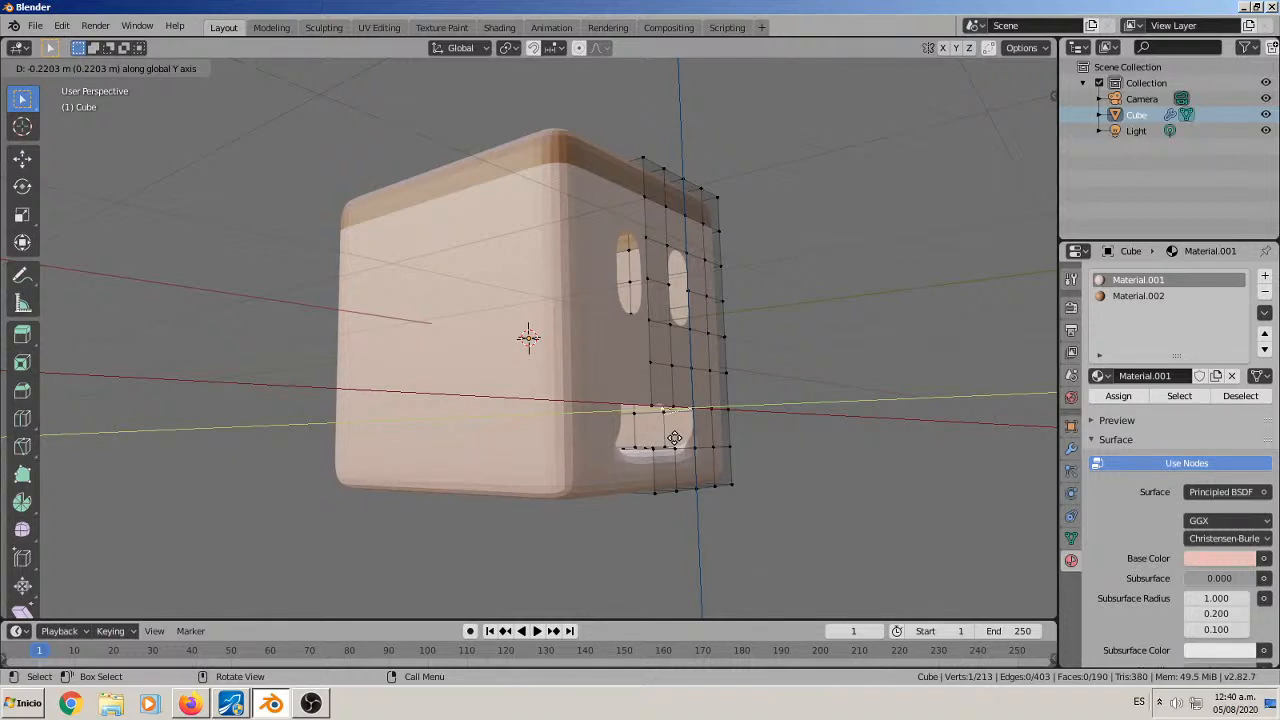
pyautogui.click(675, 438)
pyautogui.moveTo(675, 438); pyautogui.dragTo(480, 502, button='middle')
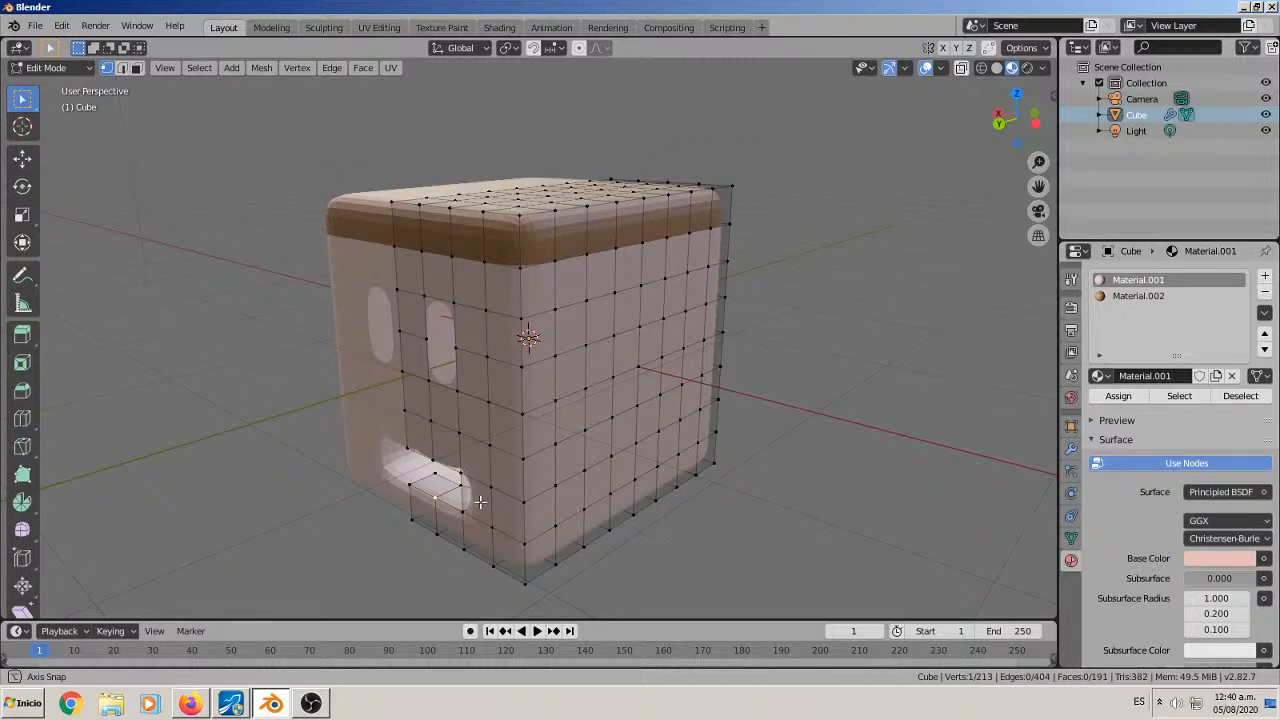
pyautogui.moveTo(480, 502); pyautogui.dragTo(541, 464, button='middle')
pyautogui.scroll(2, 439, 547)
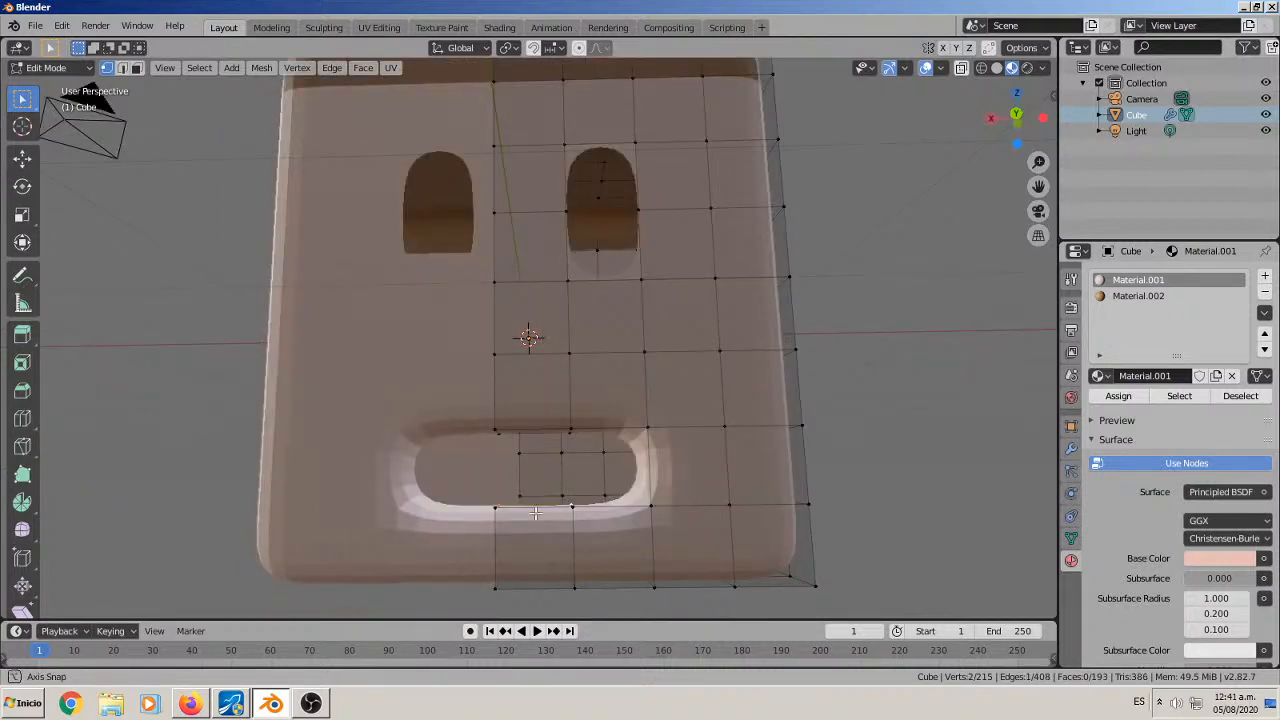
pyautogui.moveTo(535, 513); pyautogui.dragTo(572, 458, button='middle')
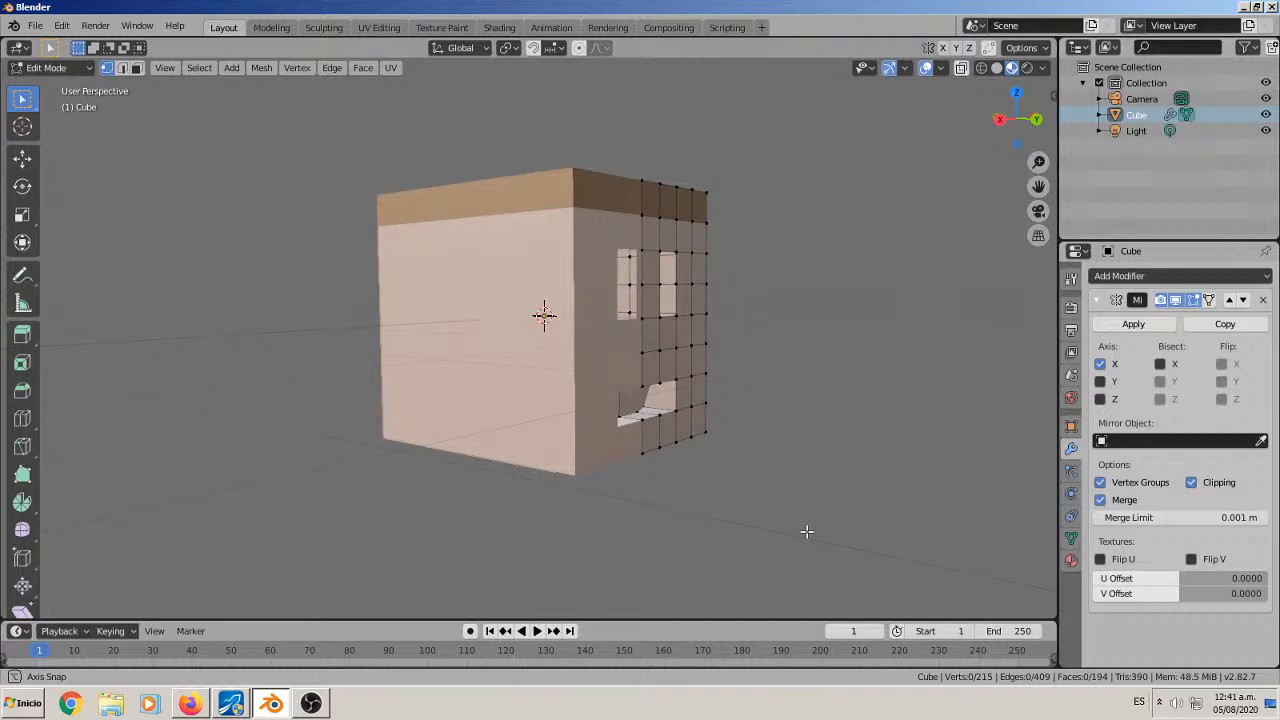
# Add a UV sphere with a new white material beside the head, in the same mirrored mesh, as an eye.
pyautogui.moveTo(807, 532); pyautogui.dragTo(437, 351, button='middle')
pyautogui.scroll(-3, 437, 351)
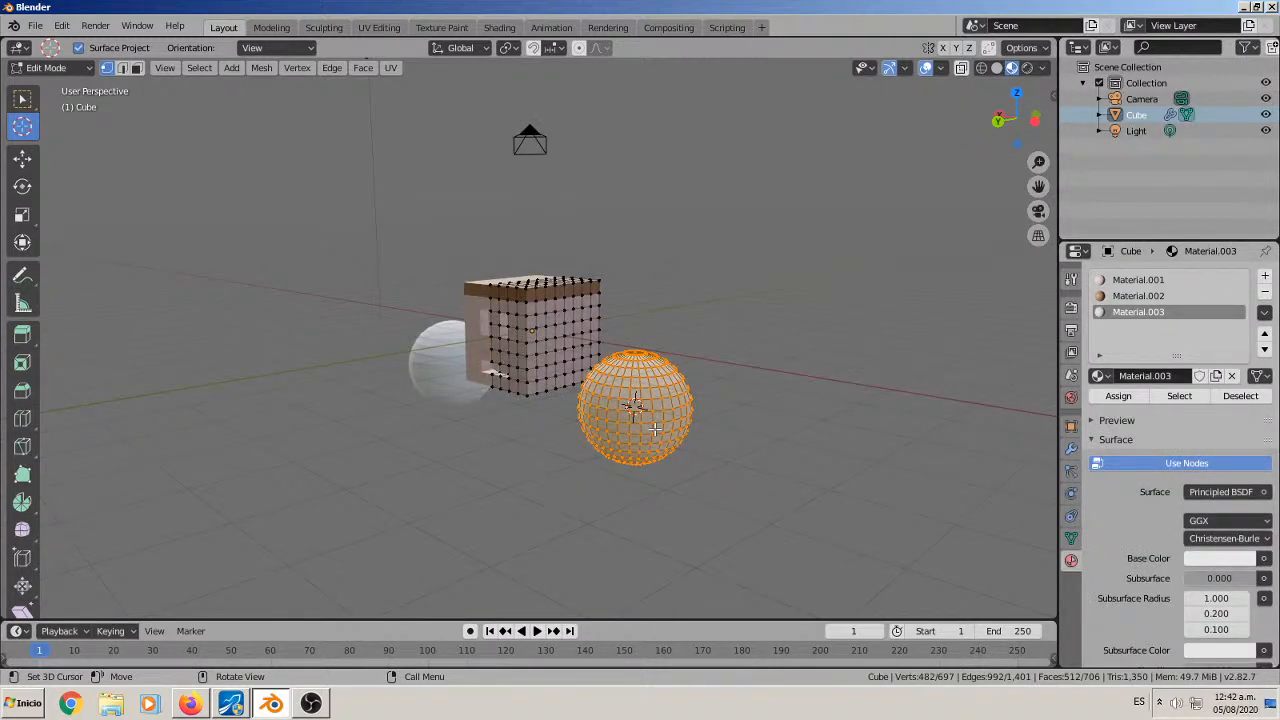
pyautogui.rightClick(604, 510)
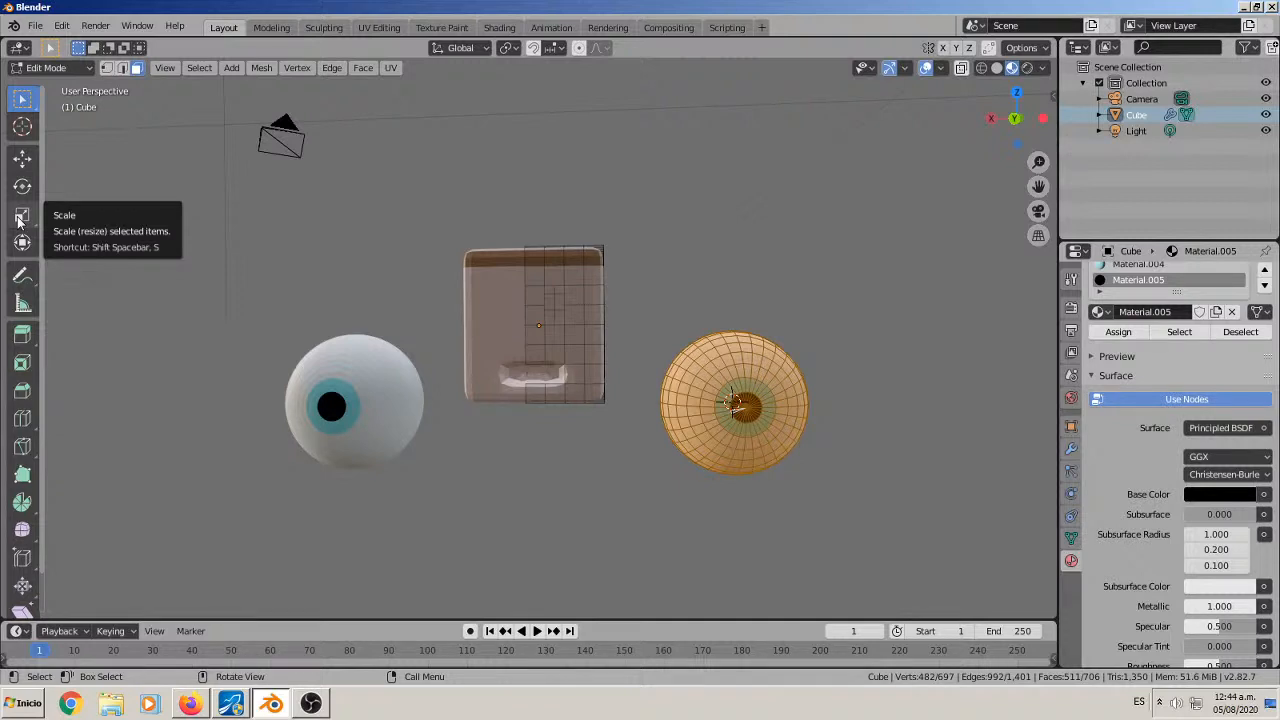
# Scale the eye sphere down and move it into the head's eye hole.
pyautogui.click(20, 220)
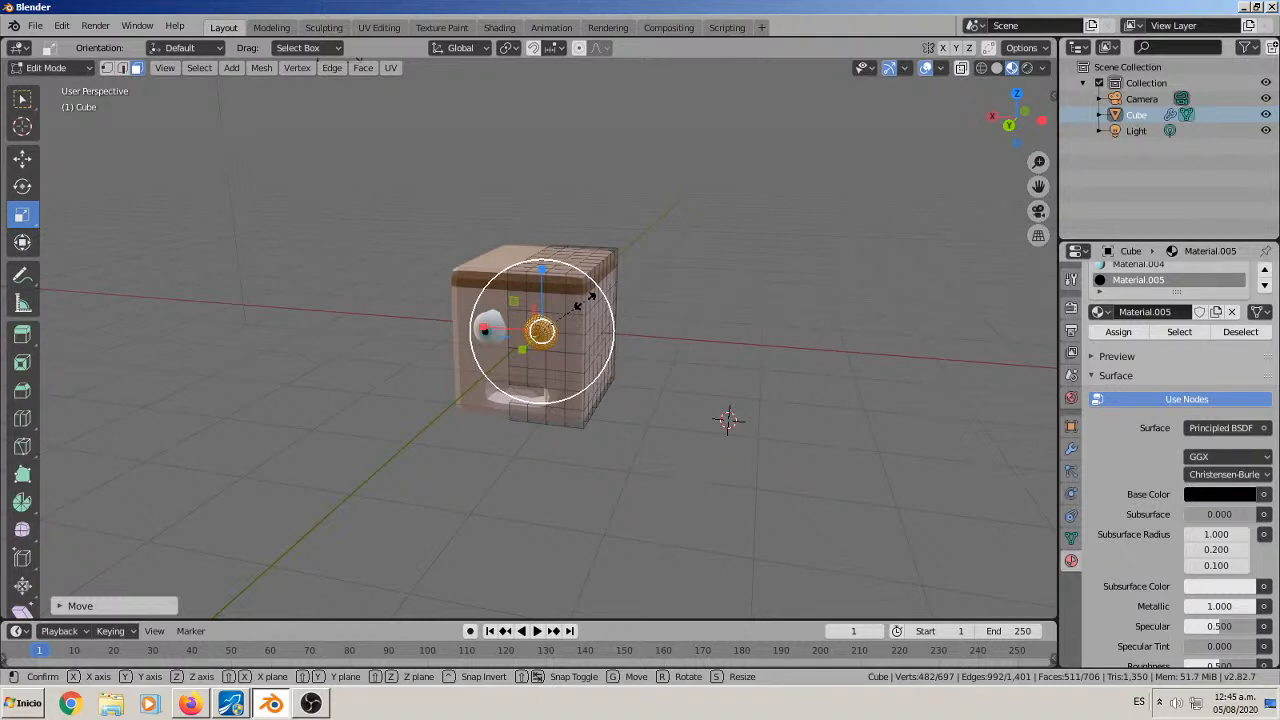
pyautogui.click(22, 158)
pyautogui.moveTo(626, 392); pyautogui.dragTo(671, 359, button='middle')
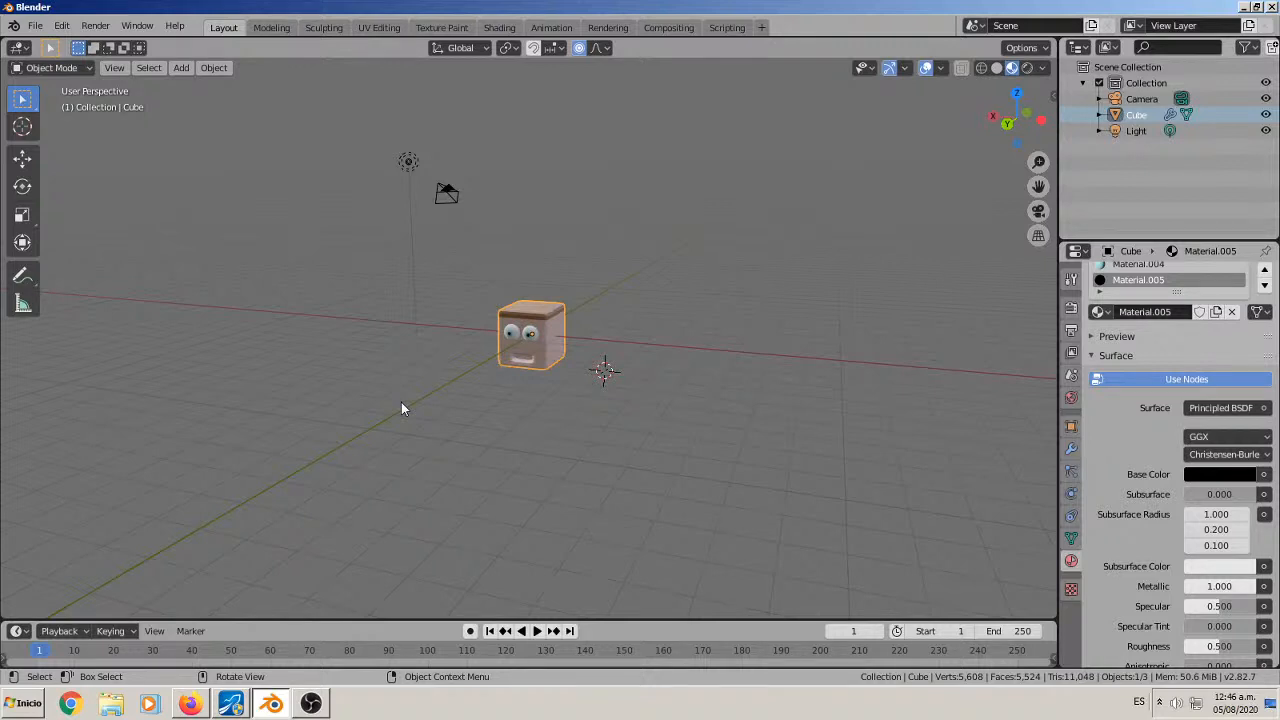
# Save the file as untitled.blend.
pyautogui.hotkey('ctrl', 's')
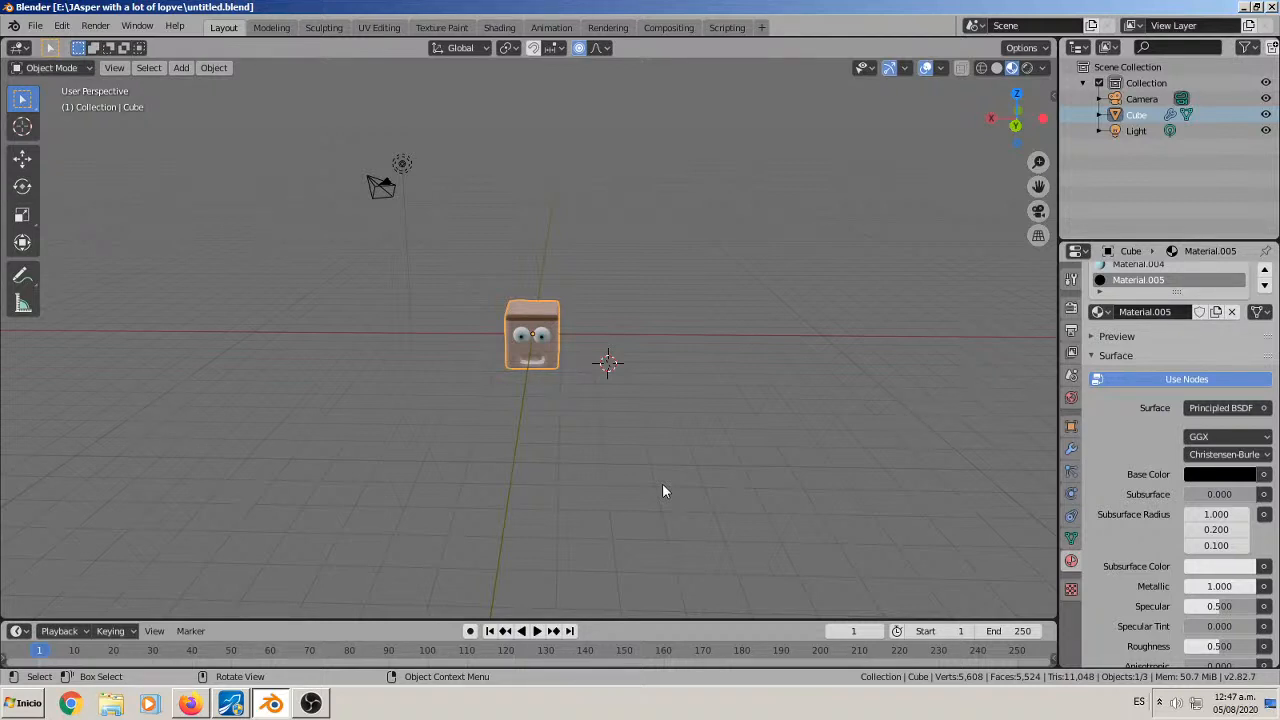
# Enter Edit Mode on the head and add a cylinder to its mesh.
pyautogui.press('Tab')
pyautogui.hotkey('shift', 'a')
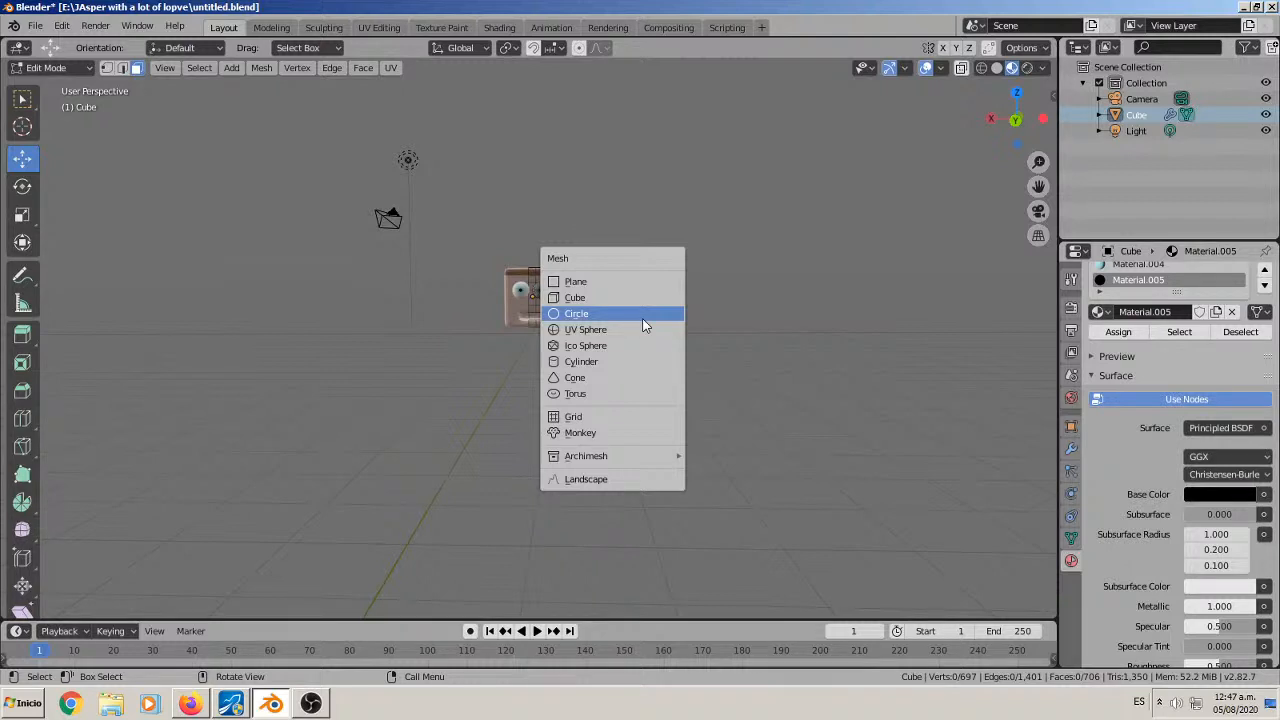
pyautogui.click(581, 361)
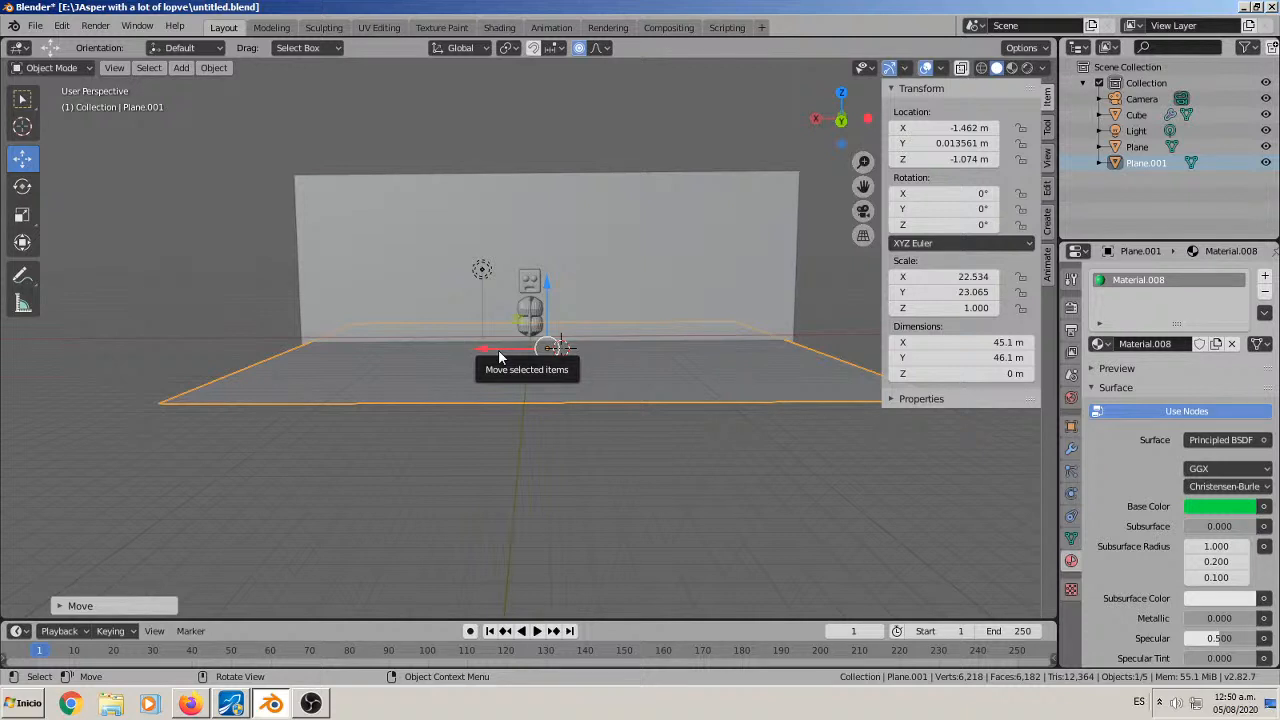
# Display the scene with the ground and background planes in Material Preview shading.
pyautogui.moveTo(499, 357); pyautogui.dragTo(484, 368, button='middle')
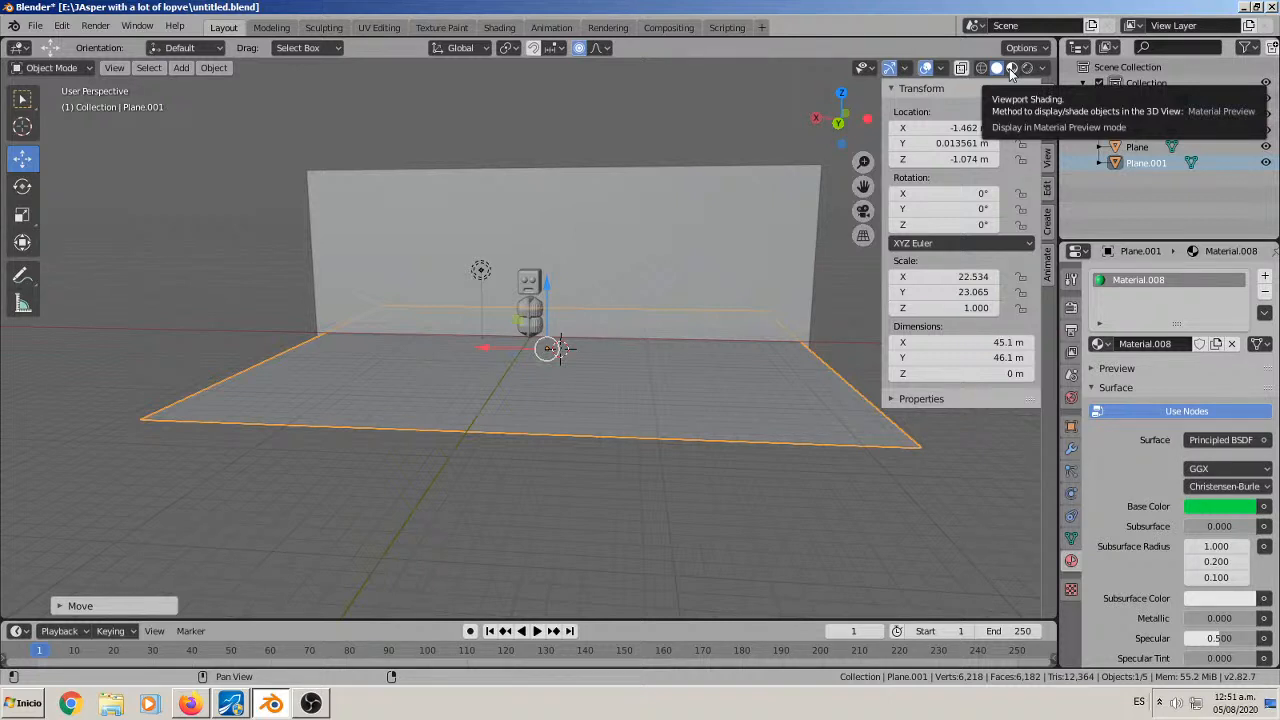
pyautogui.click(1010, 72)
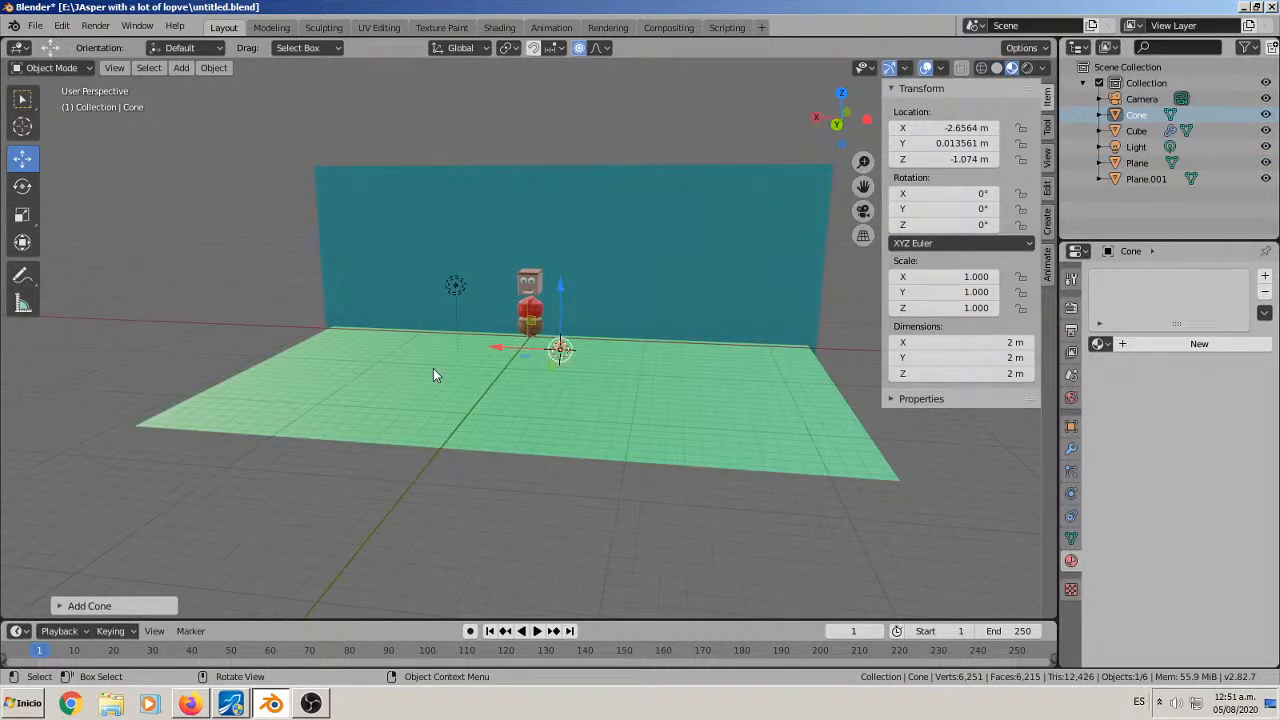
# Raise the new cone along the Z axis.
pyautogui.moveTo(560, 286); pyautogui.dragTo(560, 251)
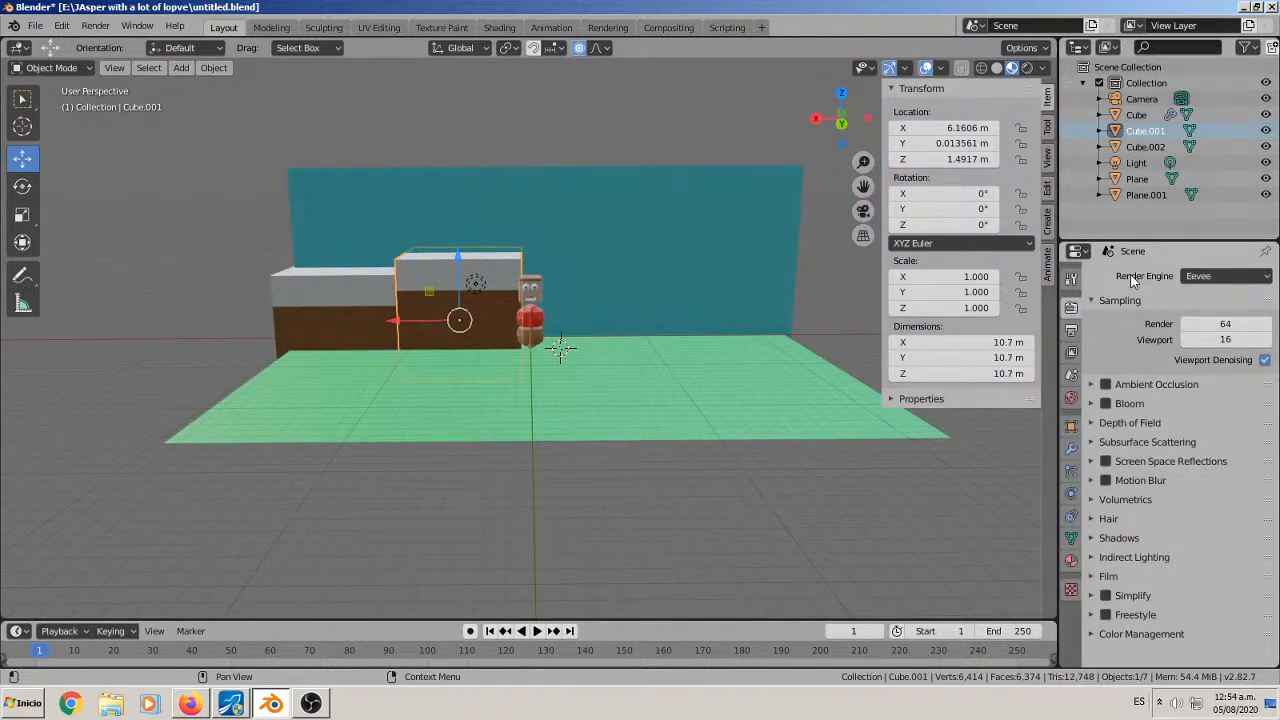
# Set the render output folder to C:\jasper\ with PNG format, RGBA color and 16-bit color depth.
pyautogui.click(1071, 330)
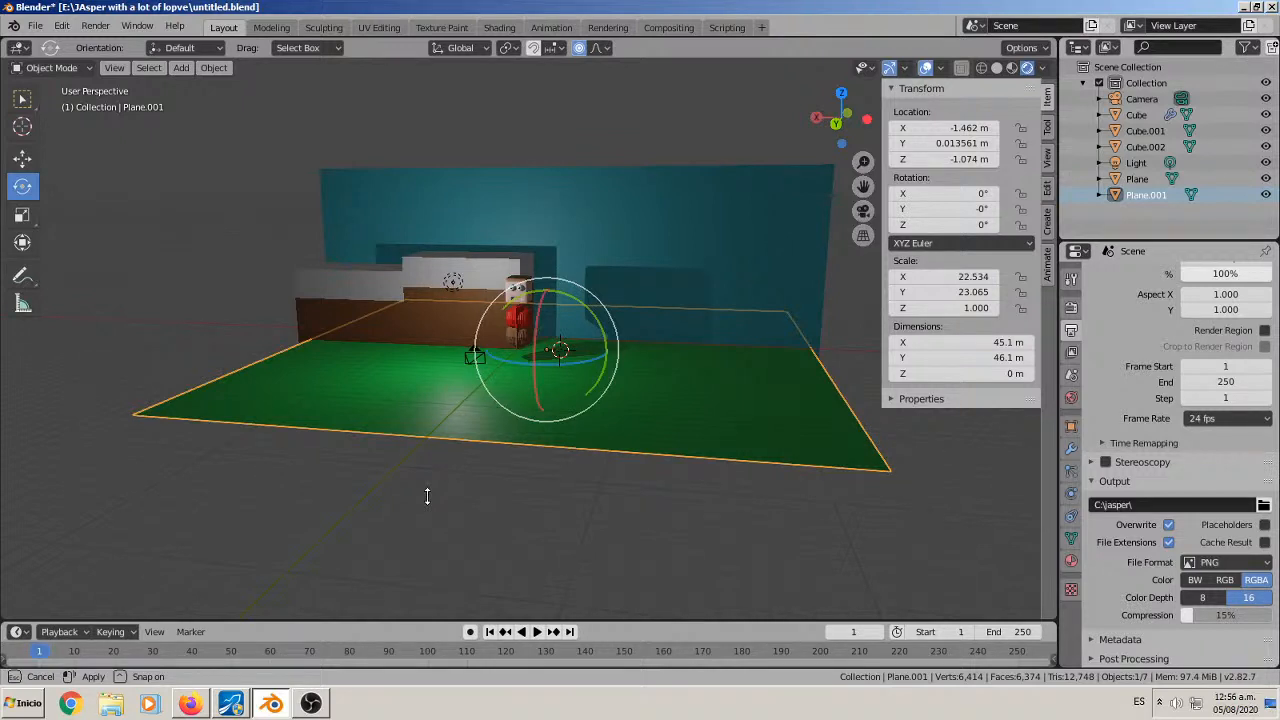
# Enlarge the timeline area by raising its border with the 3D viewport.
pyautogui.moveTo(427, 496); pyautogui.dragTo(420, 488)
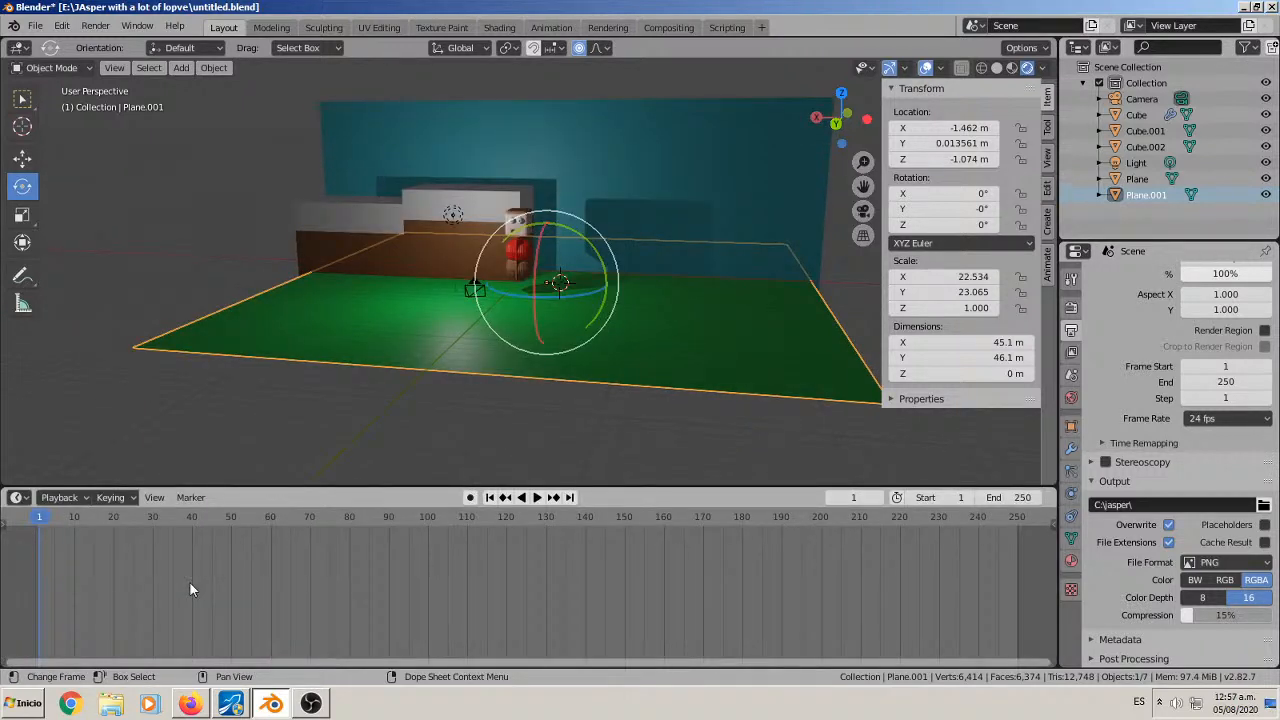